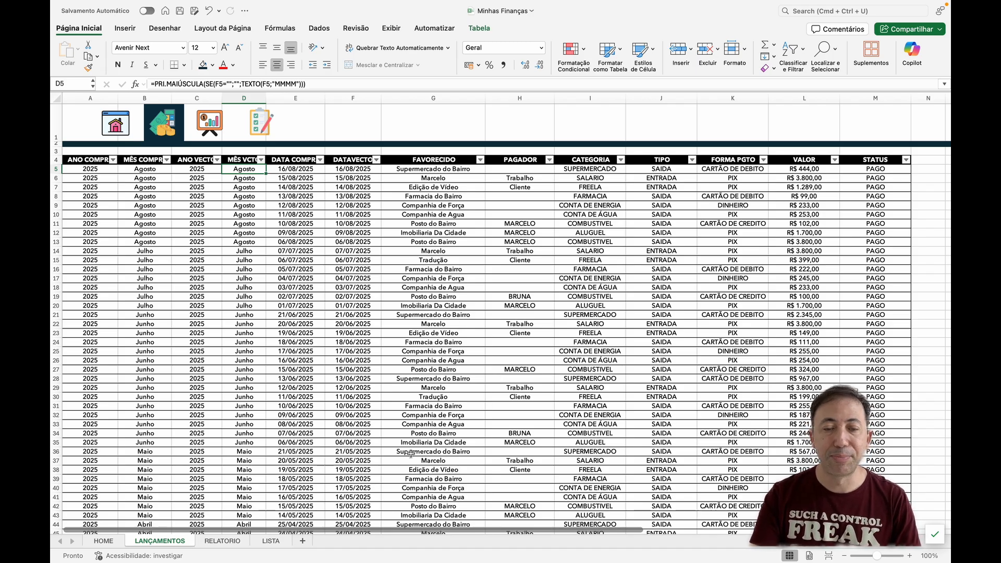
Step: Copy the category entries from ALUGUEL to SUPERMERCADO in the L_CATEGORIA table on the LISTA sheet
click(228, 541)
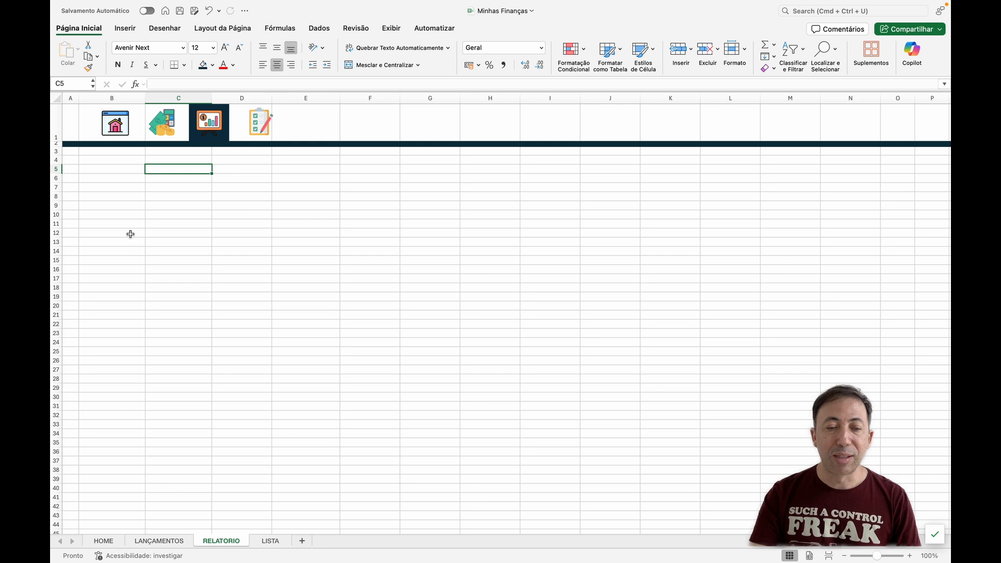
click(131, 234)
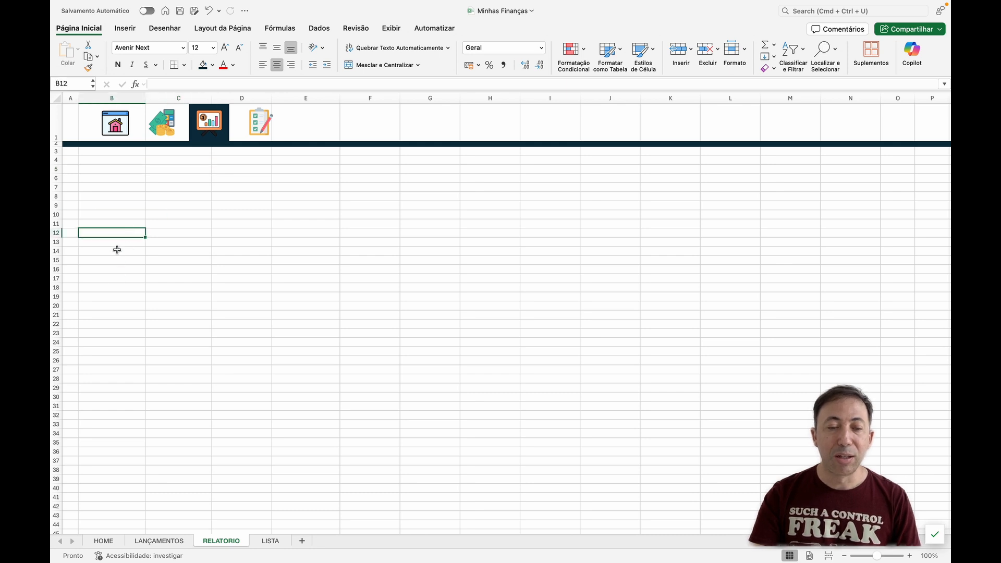
drag(117, 234, 123, 299)
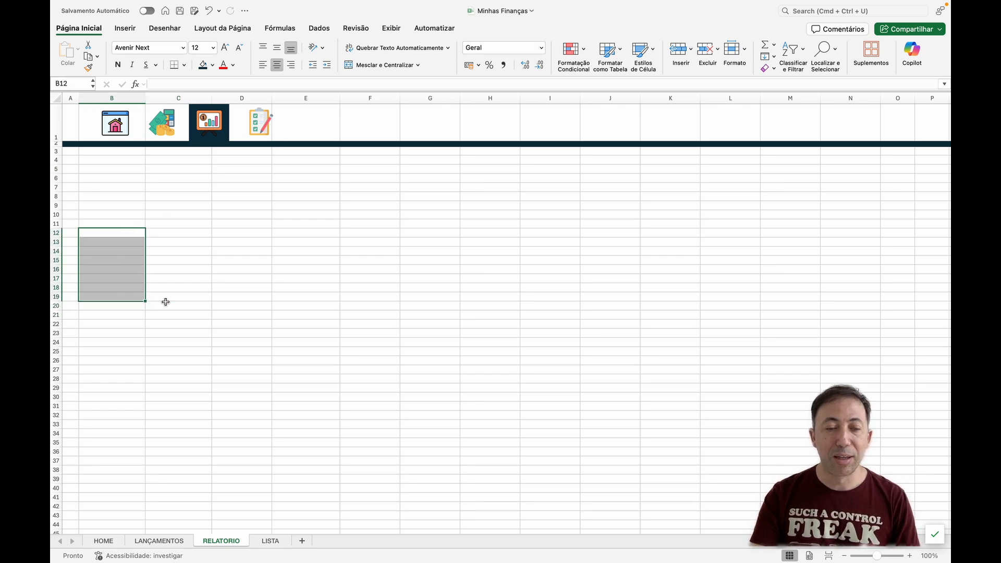
click(271, 542)
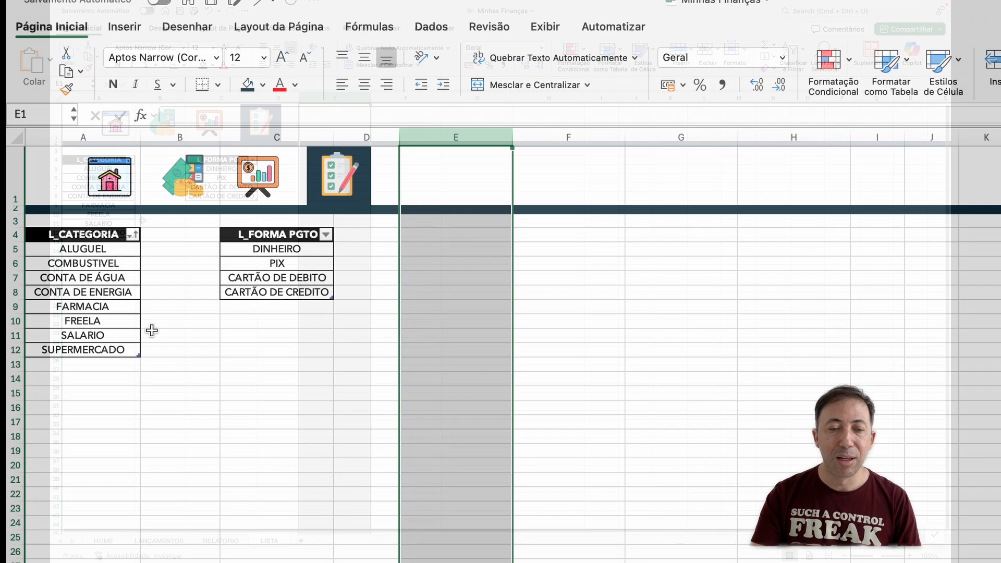
drag(107, 250, 106, 347)
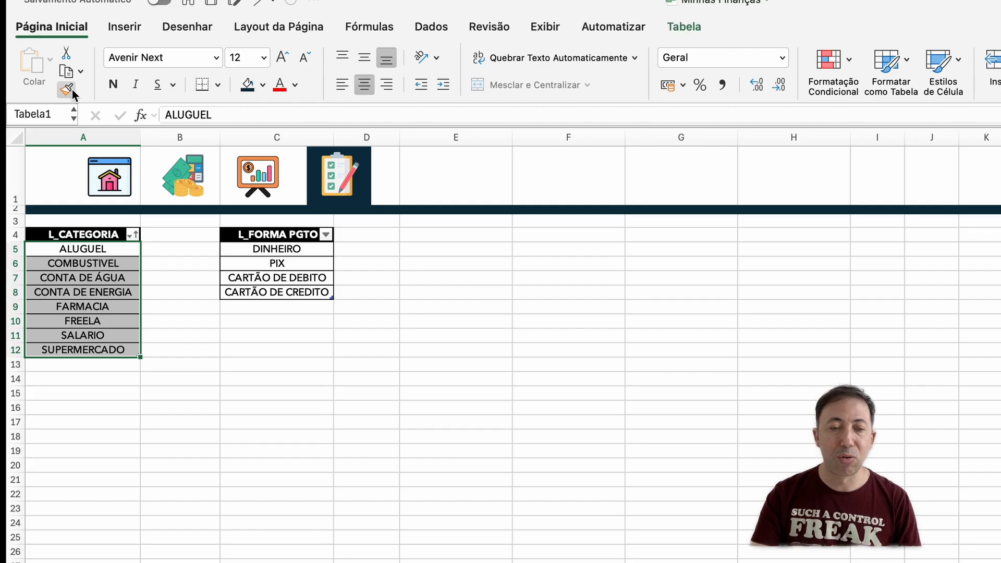
click(66, 71)
Step: Paste the copied categories as values only into the RELATORIO sheet, starting at cell B14
click(221, 540)
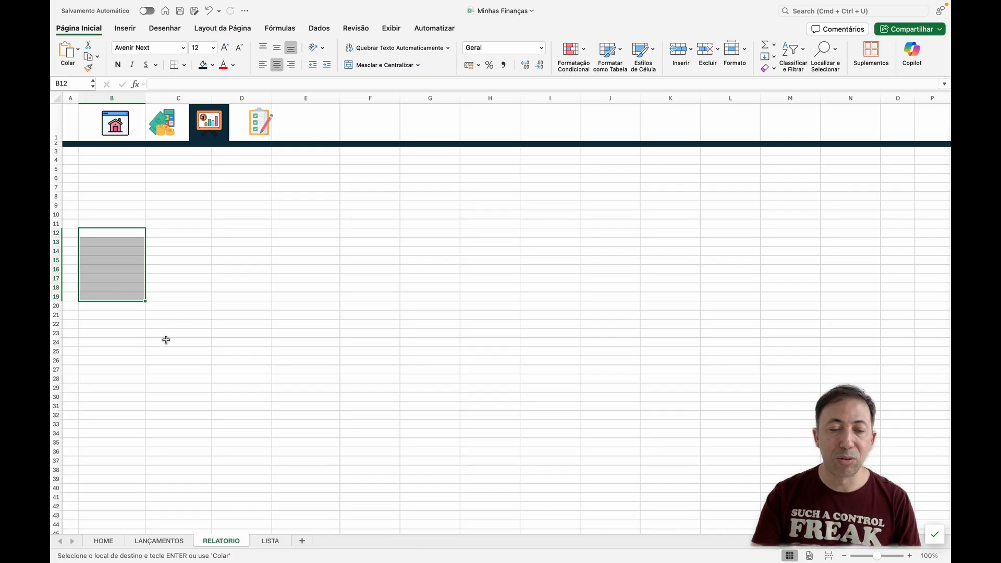
click(167, 342)
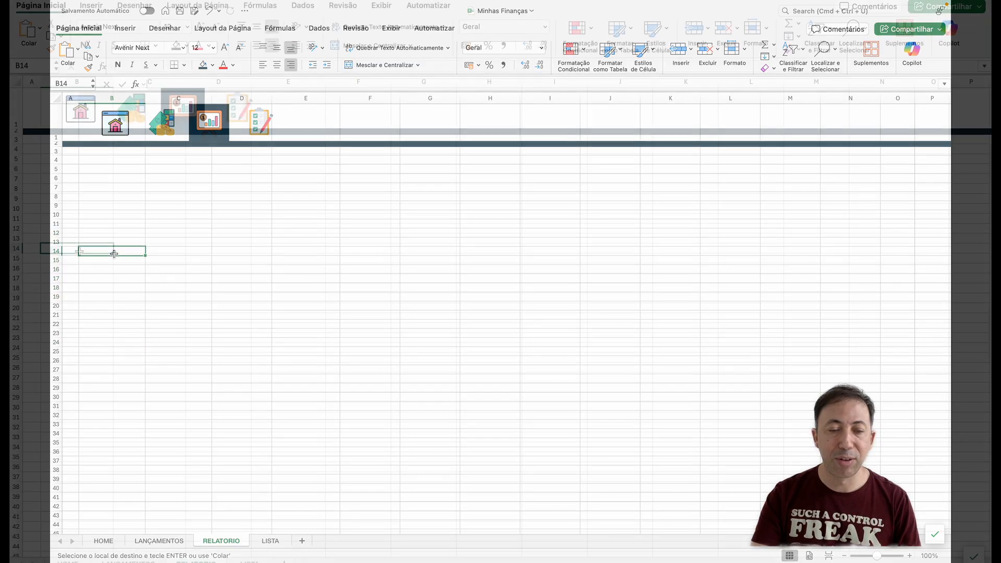
right_click(114, 254)
mouse_move(122, 296)
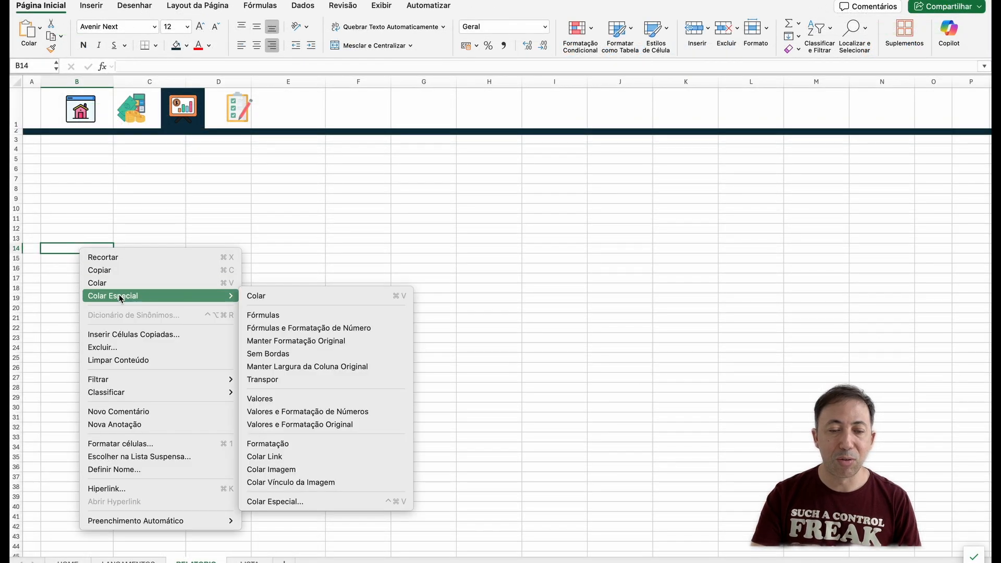
click(287, 399)
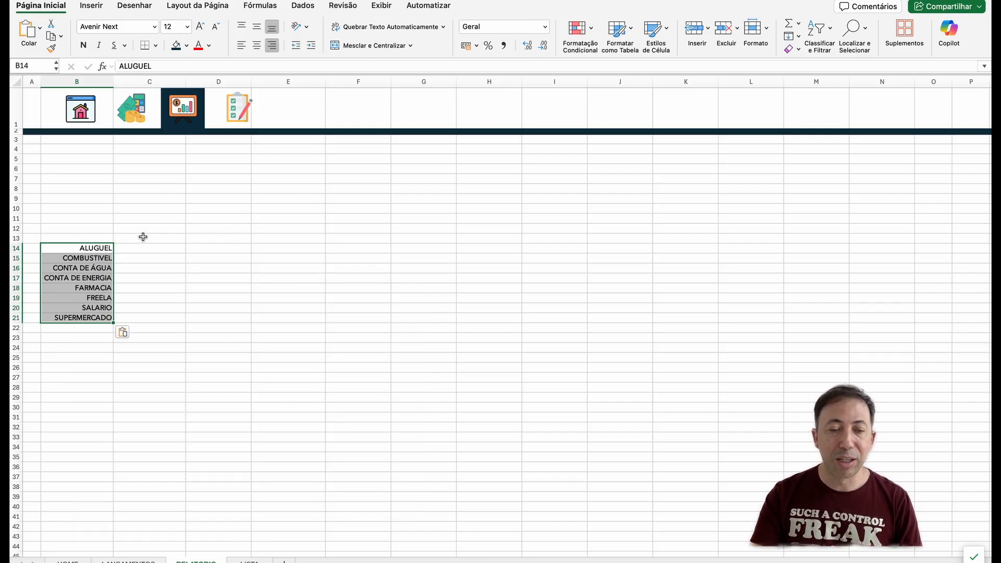
Step: Enter Janeiro as the first month header in cell C13, above the category rows
drag(147, 236, 501, 237)
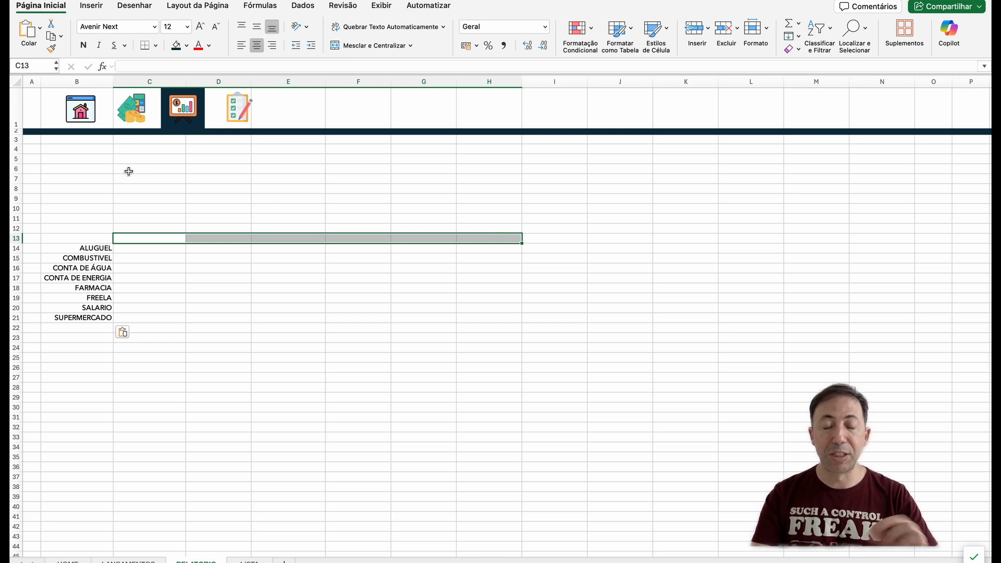
click(158, 237)
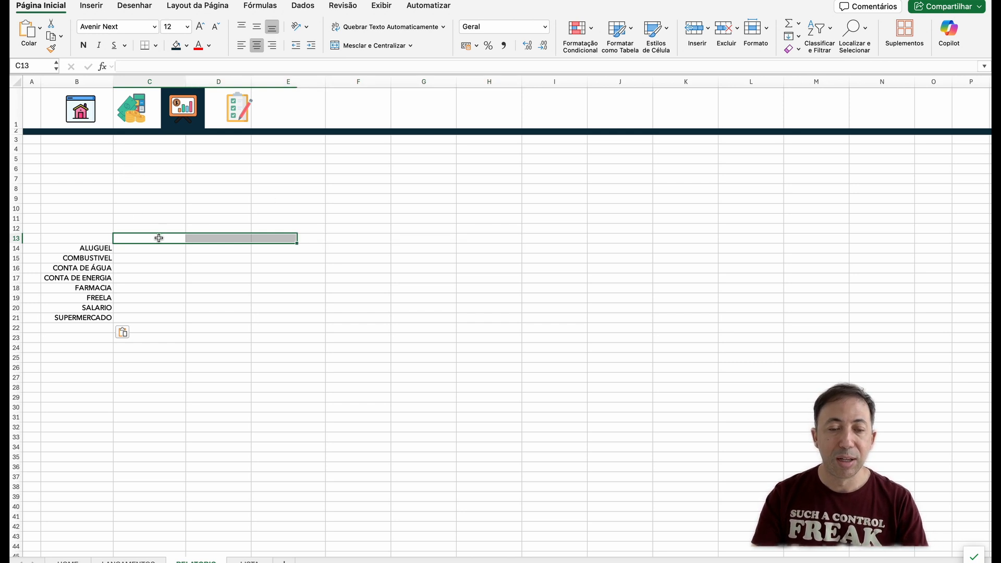
text(Janeiro)
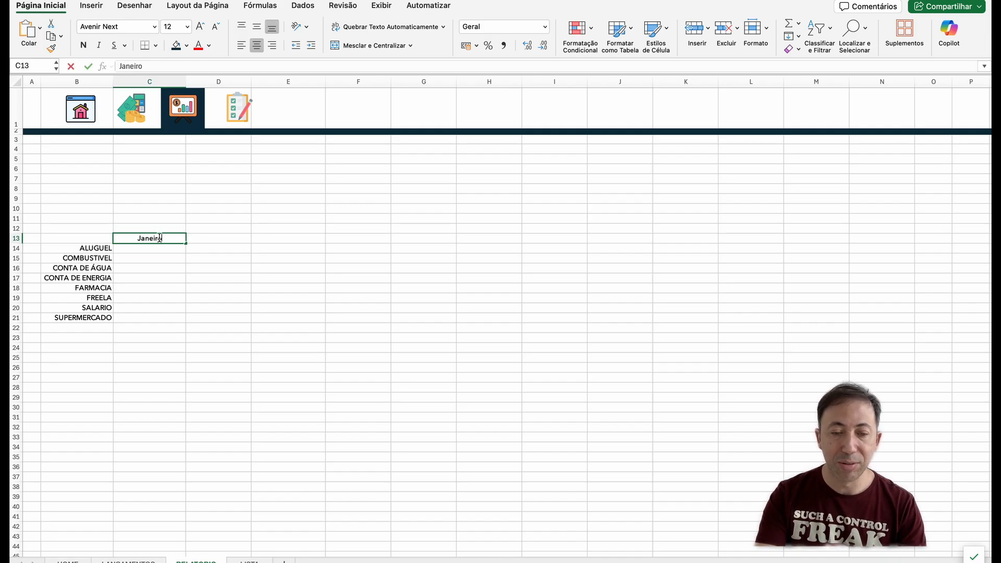
key(Return)
click(159, 237)
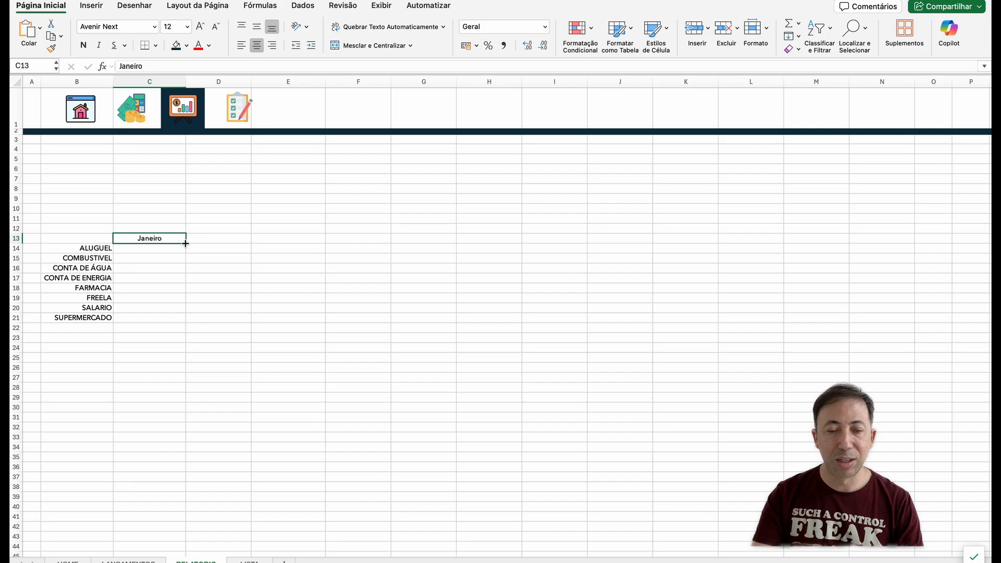
Step: Try to autofill the month series down column C from C13, and undo the fill
double_click(186, 244)
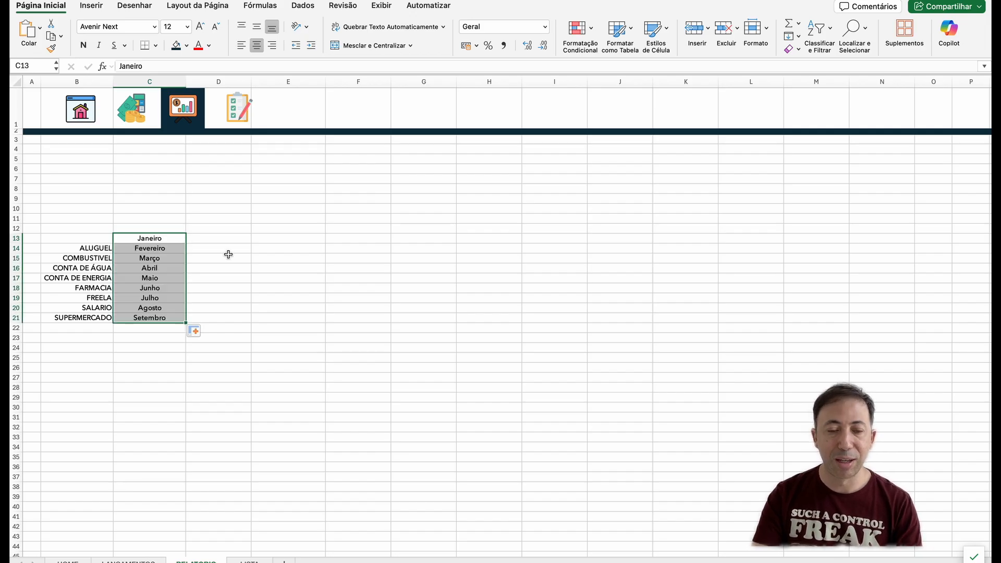
key(super+z)
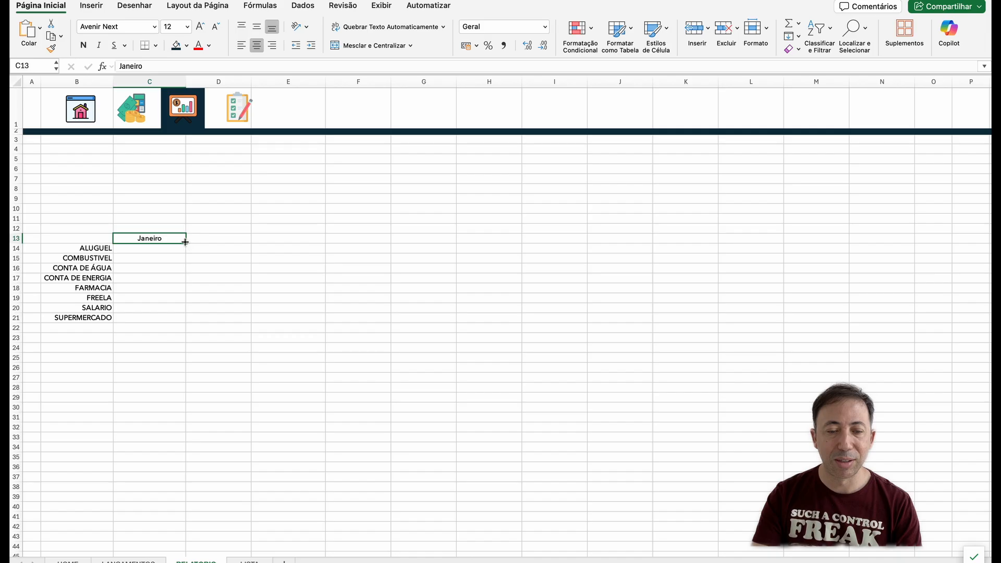
Step: Autofill the month headers across row 13 from Janeiro in C13 to Dezembro in N13
drag(186, 241, 904, 242)
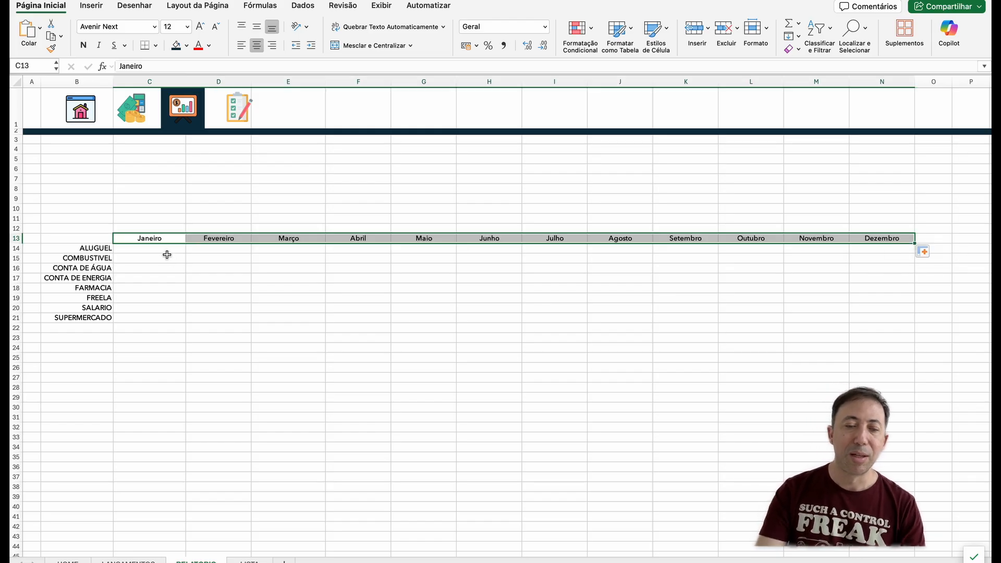
click(161, 250)
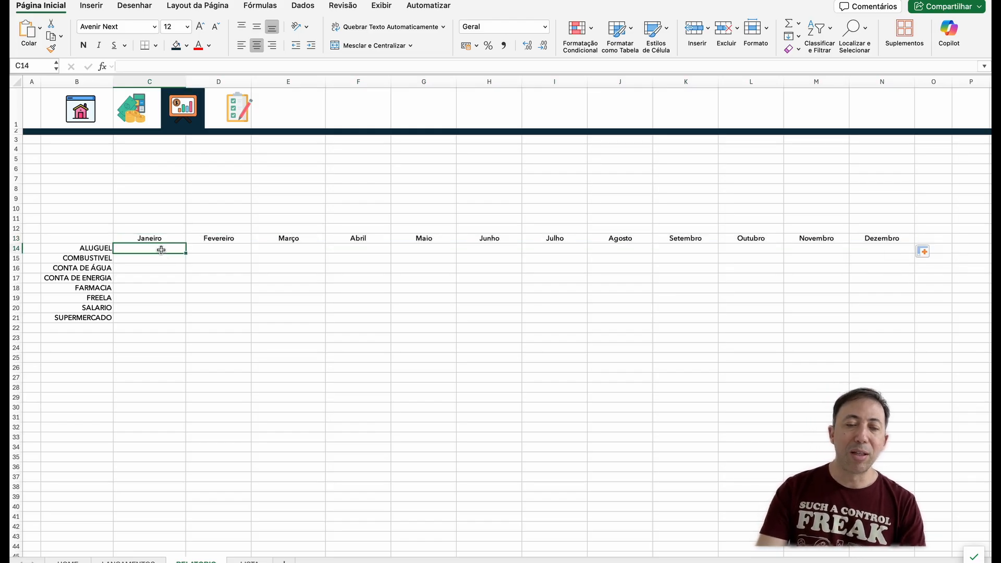
Step: Enter the label ANO REF. in cell B6 of the RELATORIO sheet and select the adjacent cell C6
click(80, 169)
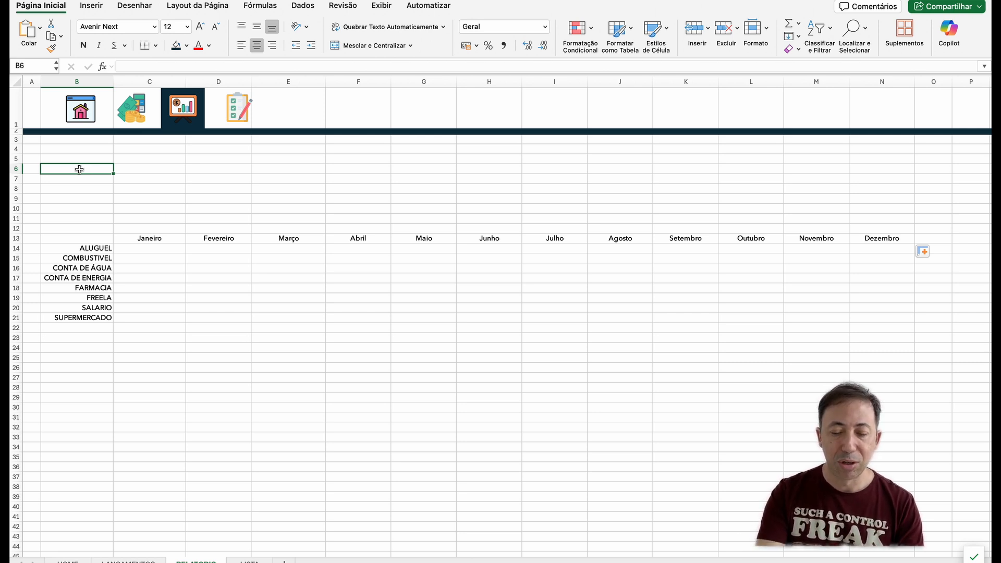
text(ANO REF)
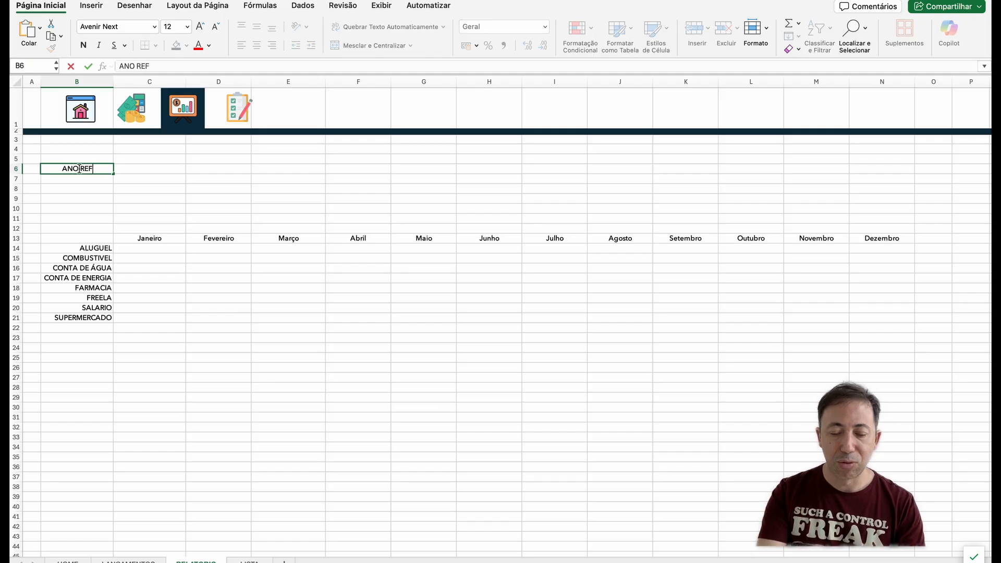
text(.)
key(Return)
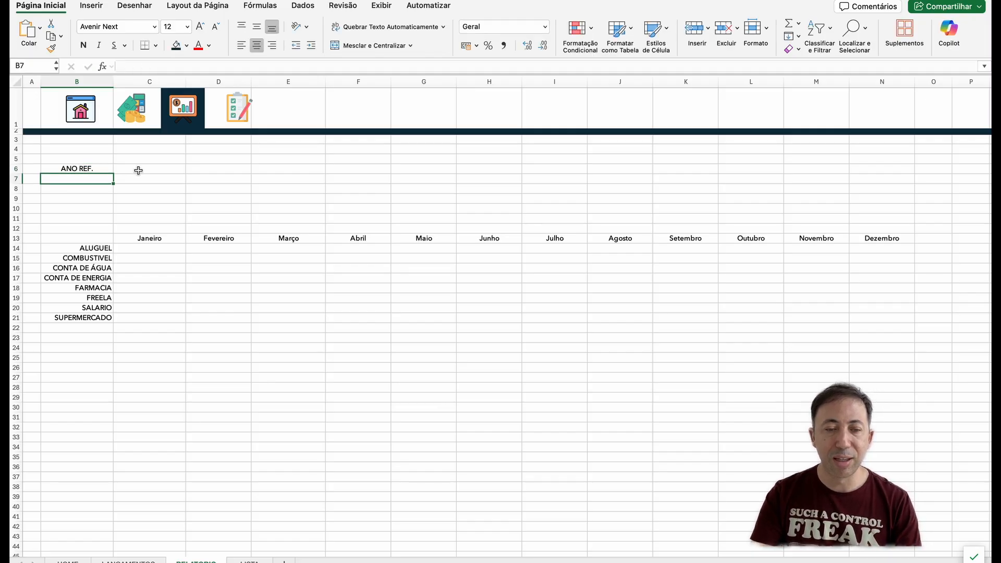
click(138, 170)
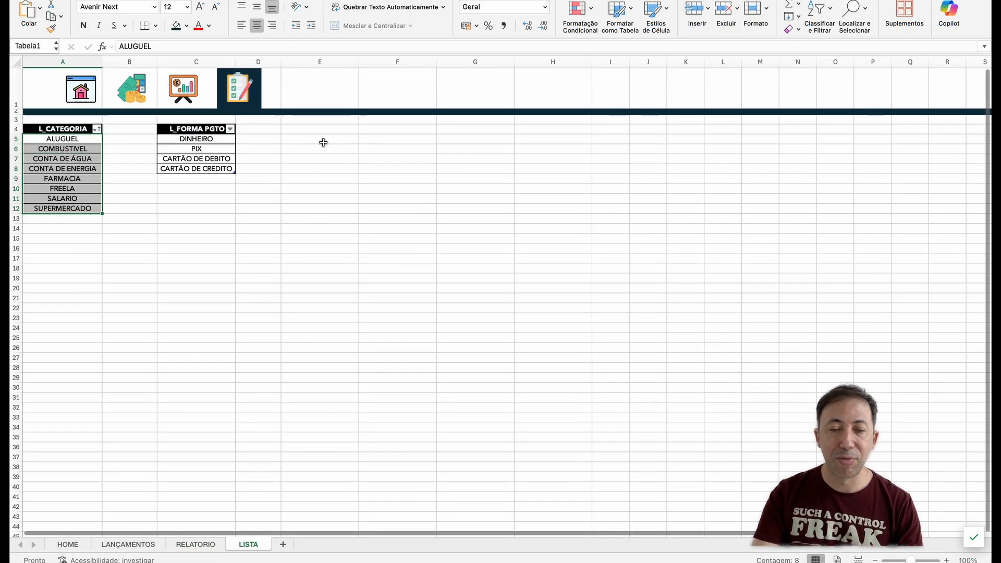
Step: Enter the list header L_ANO in cell E4 of the LISTA sheet
click(326, 132)
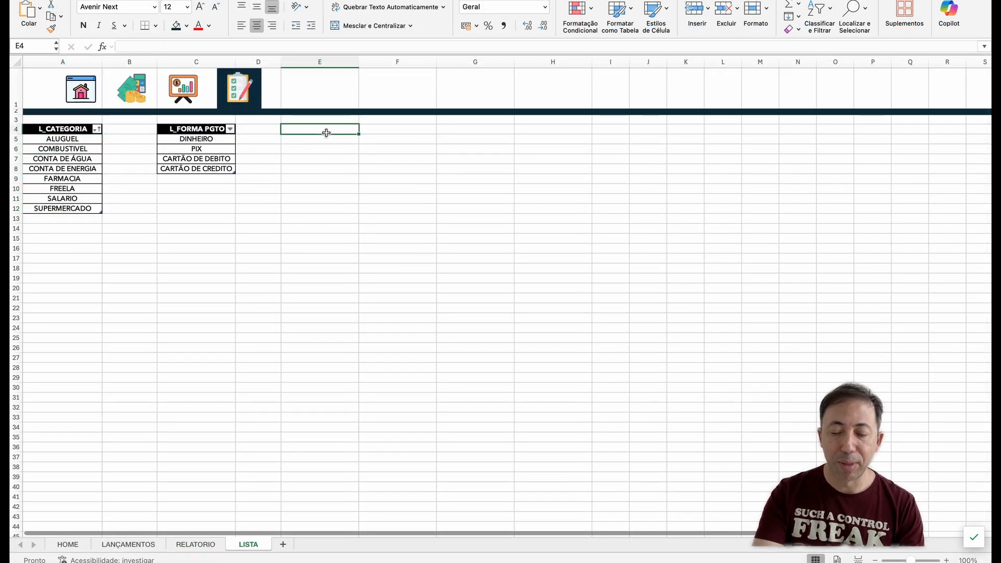
text(L)
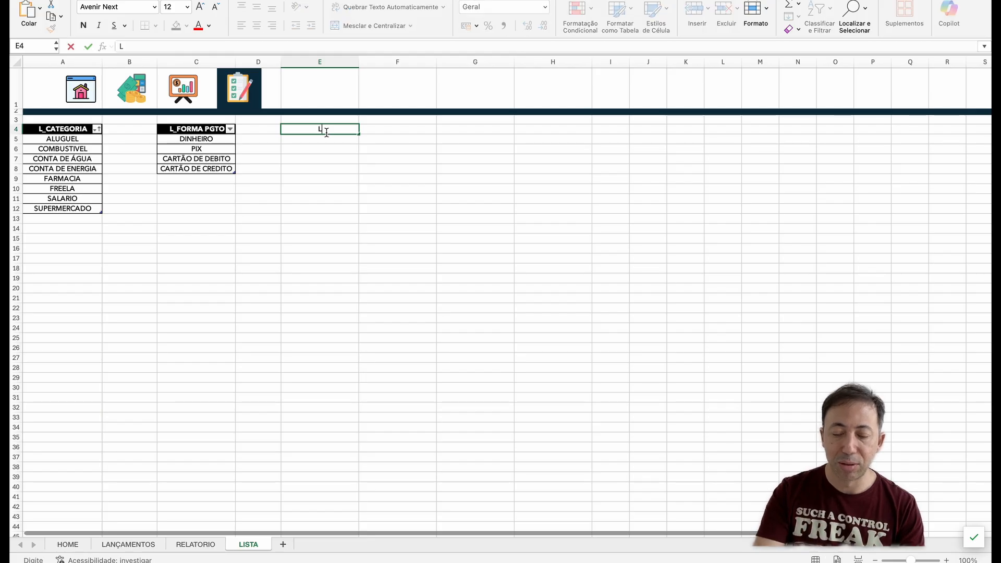
text(_)
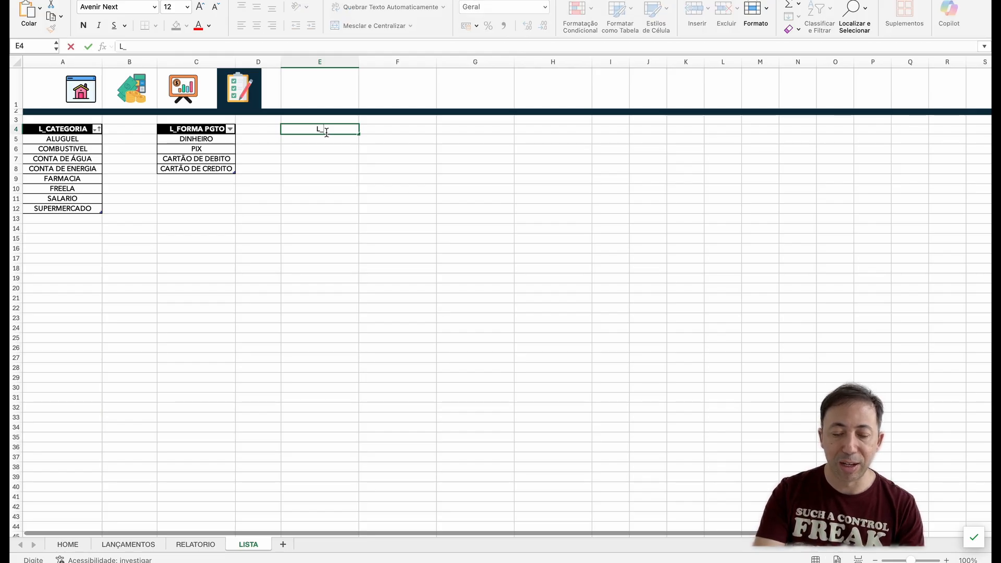
text(ANO)
key(Return)
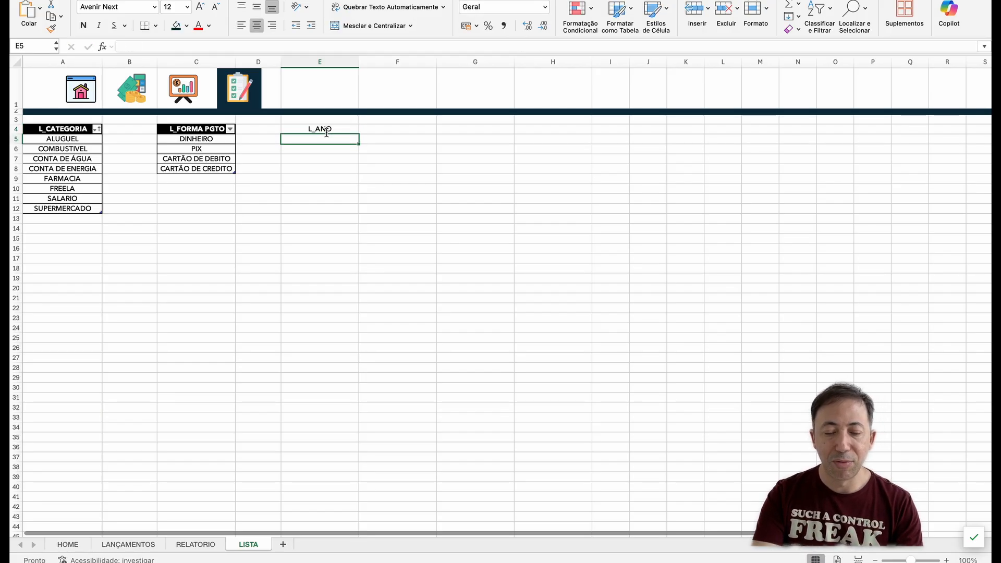
Step: Enter the years 2023, 2024 and 2025 in cells E5 to E7 under the L_ANO header
text(2023)
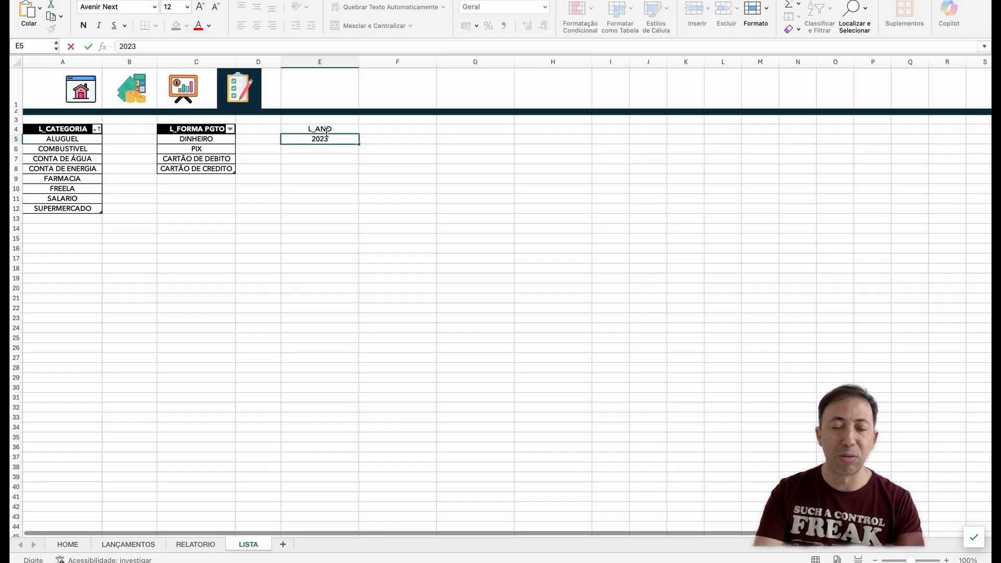
key(Return)
text(202)
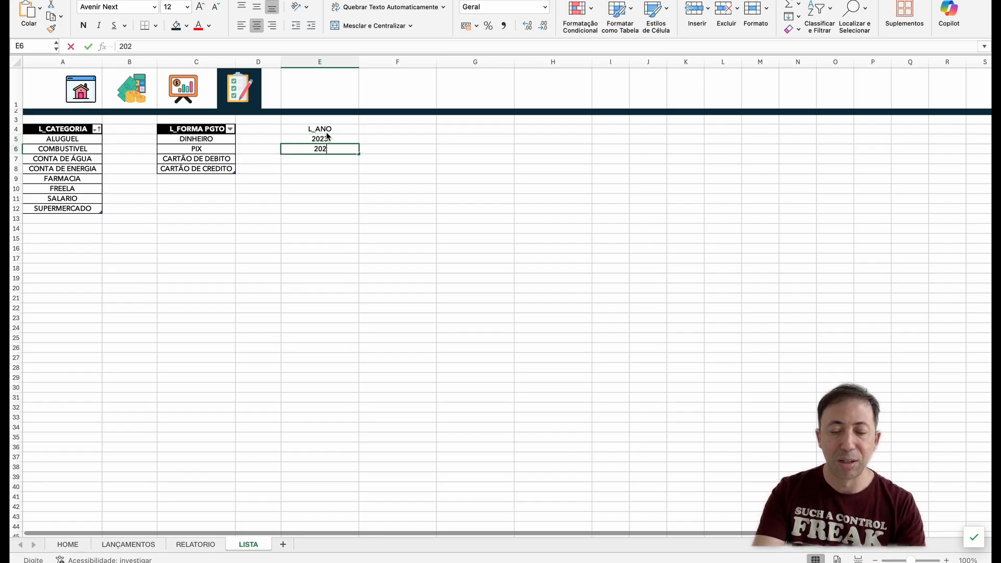
text(4)
key(Return)
text(2025)
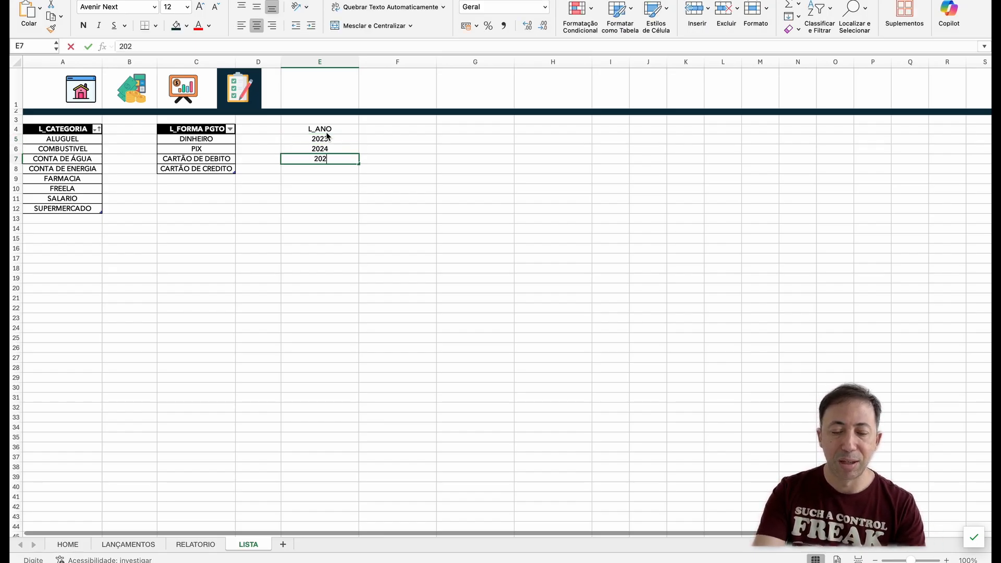
key(Return)
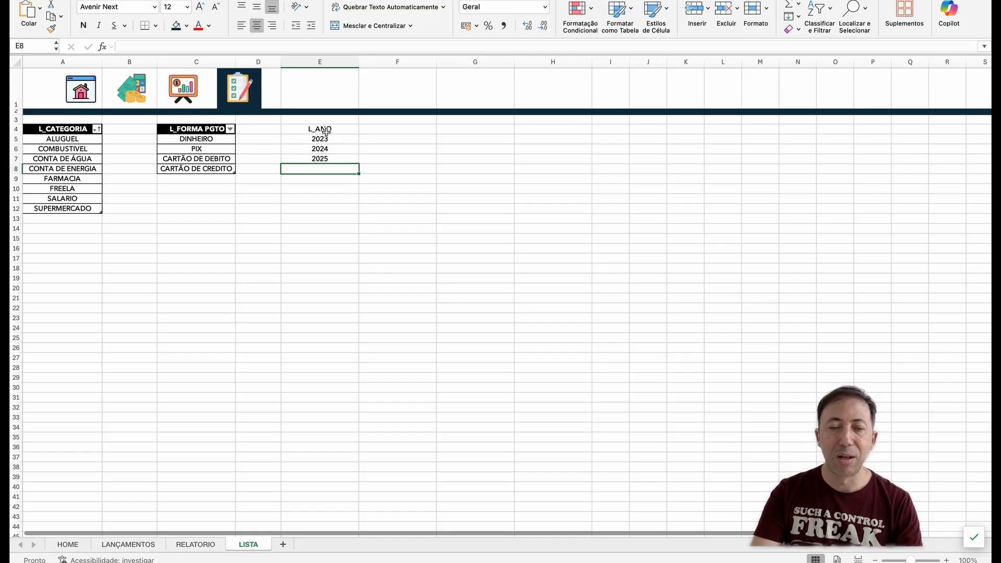
Step: Format E4:E7 as a table with headers, using the light style with a black header row
drag(327, 128, 324, 158)
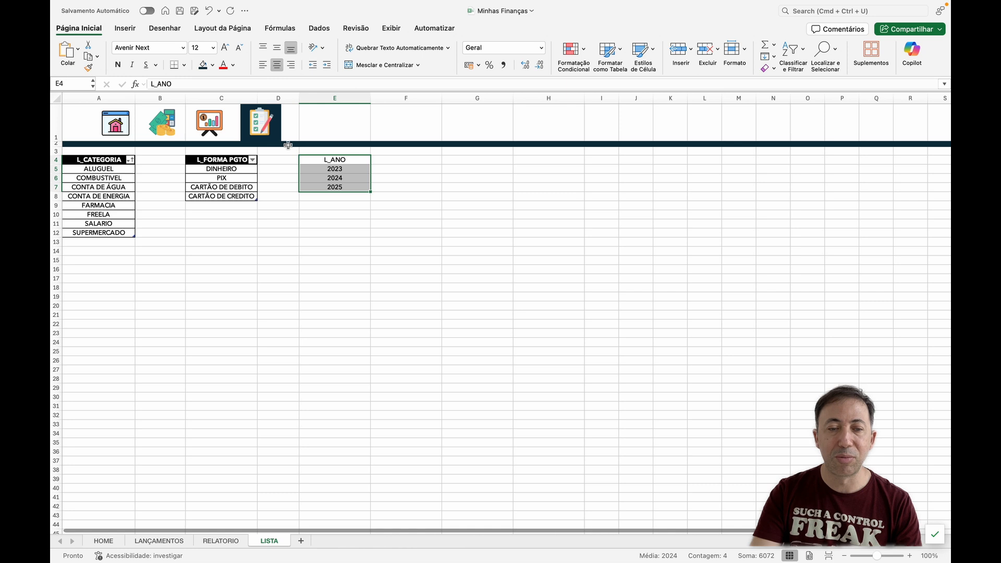
click(611, 60)
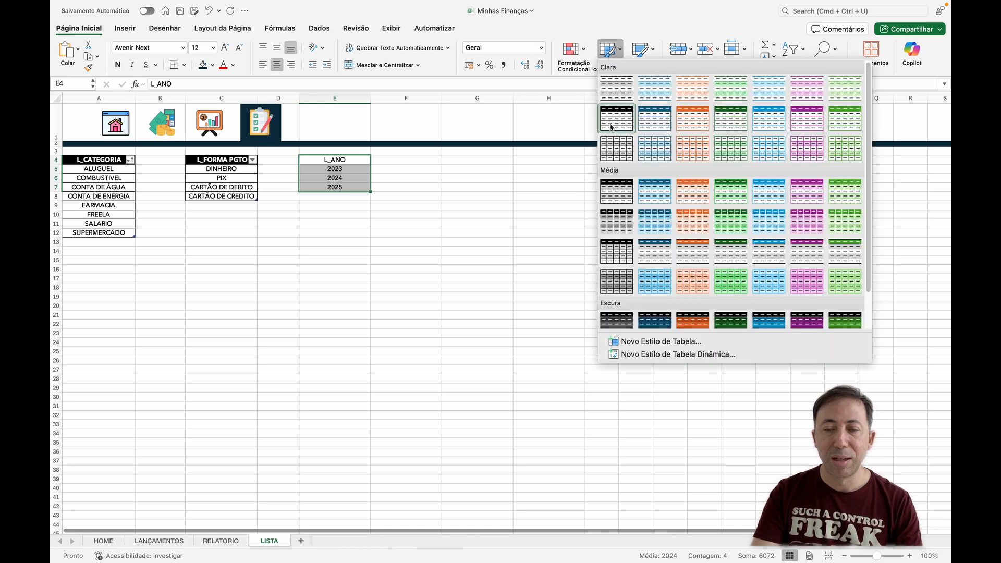
click(613, 124)
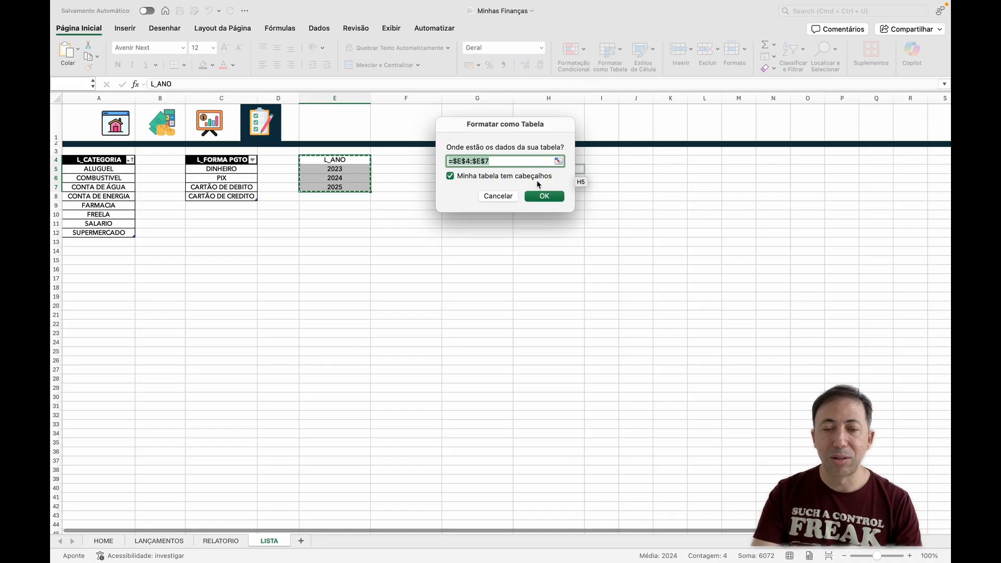
click(544, 196)
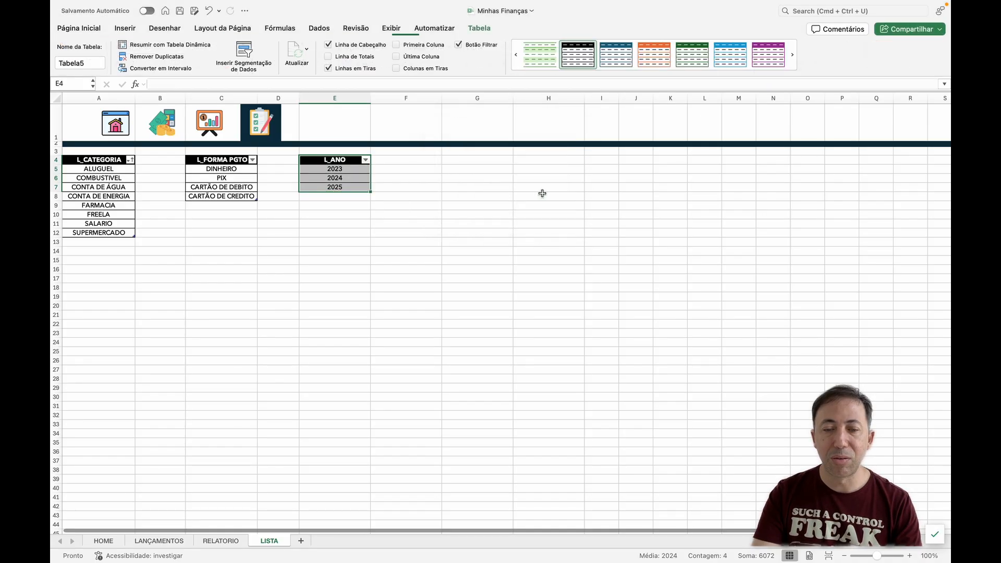
Step: Define the name L_ANO for the year cells E5:E7 on the LISTA sheet
click(360, 169)
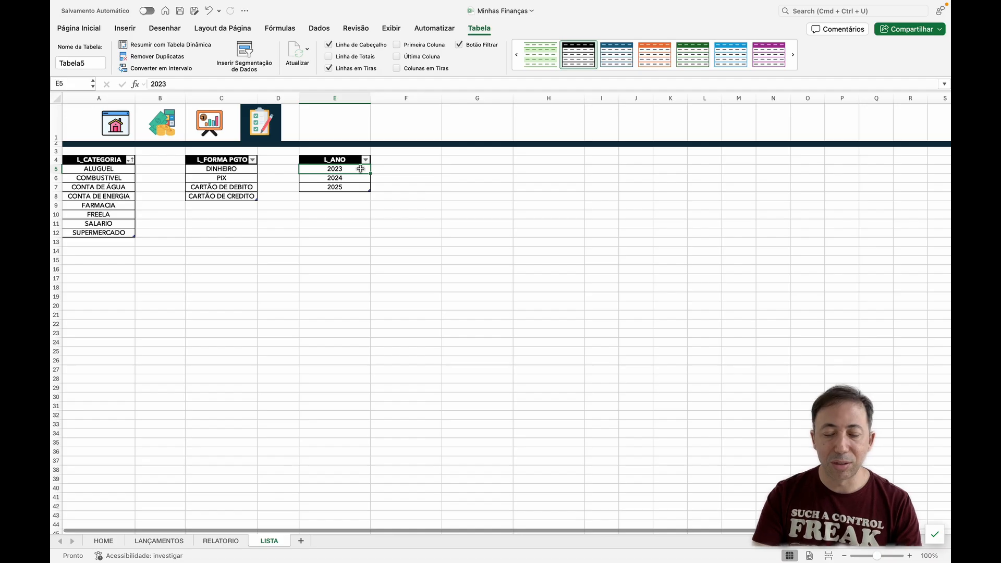
key(super+shift+Down)
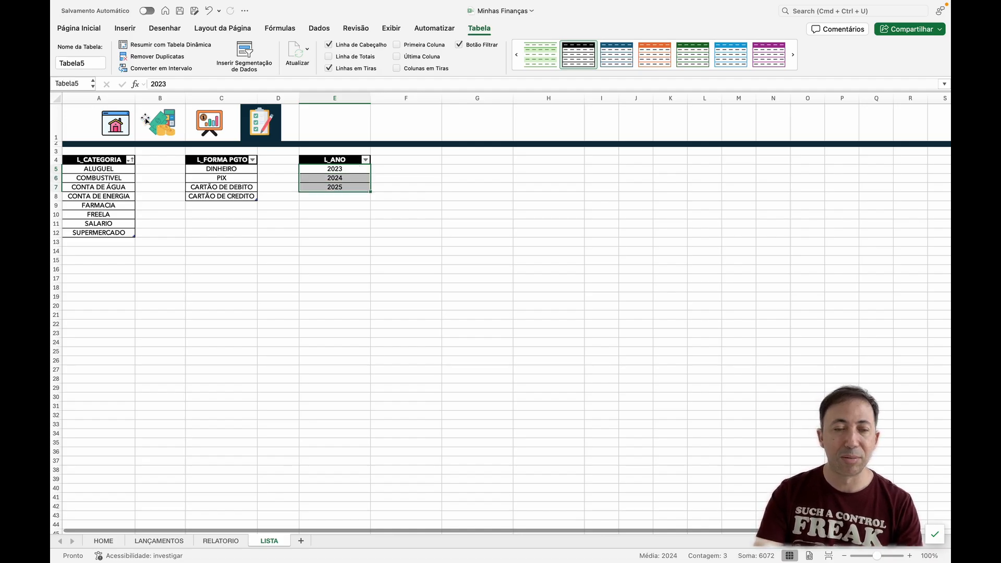
click(78, 83)
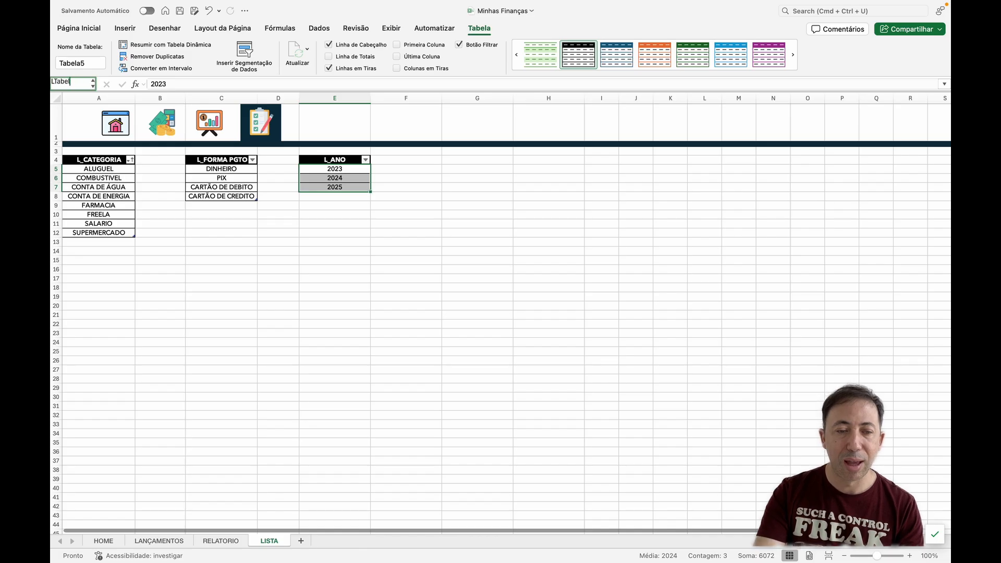
key(BackSpace)
key(BackSpace)
key(BackSpace)
key(BackSpace)
key(BackSpace)
key(BackSpace)
text(CATEGORIA)
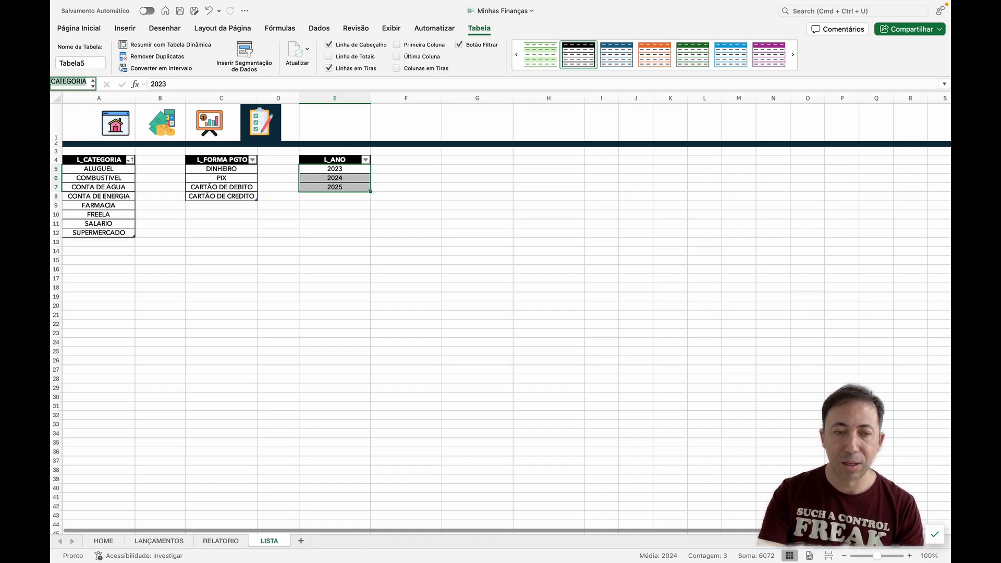
text(ANO)
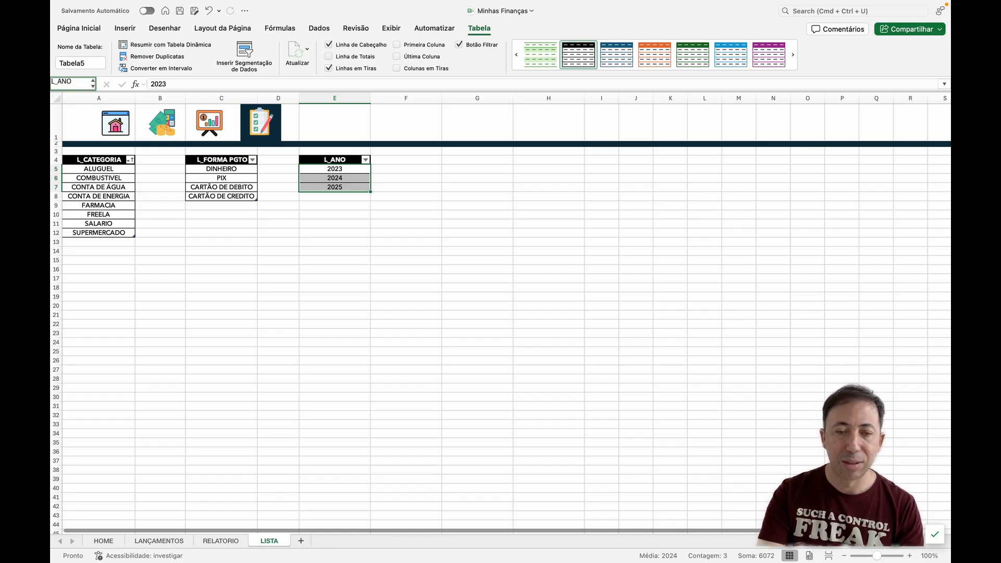
key(Return)
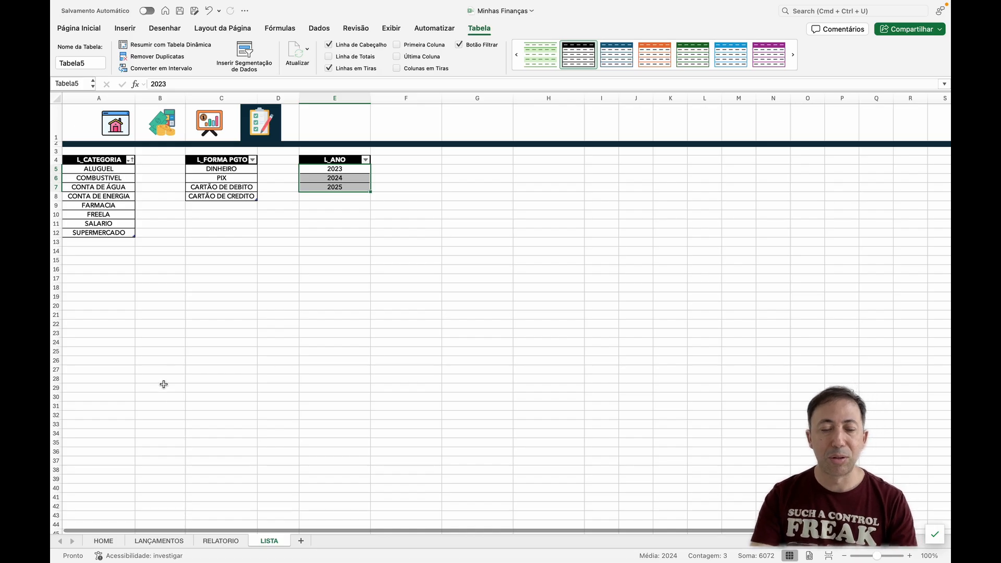
Step: On the RELATORIO sheet, restrict cell C6 to a validation list with the source =L_ANO
click(212, 541)
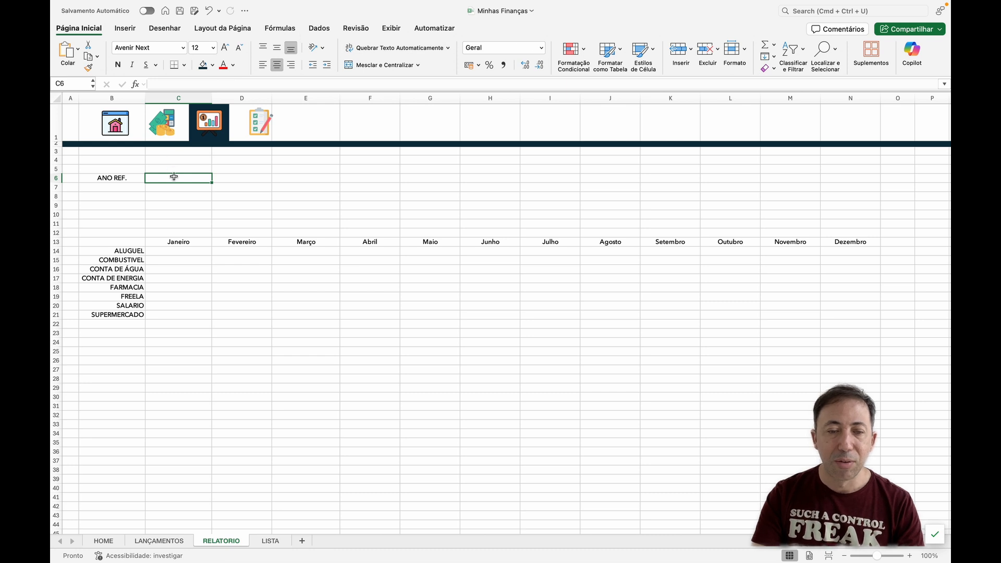
click(325, 32)
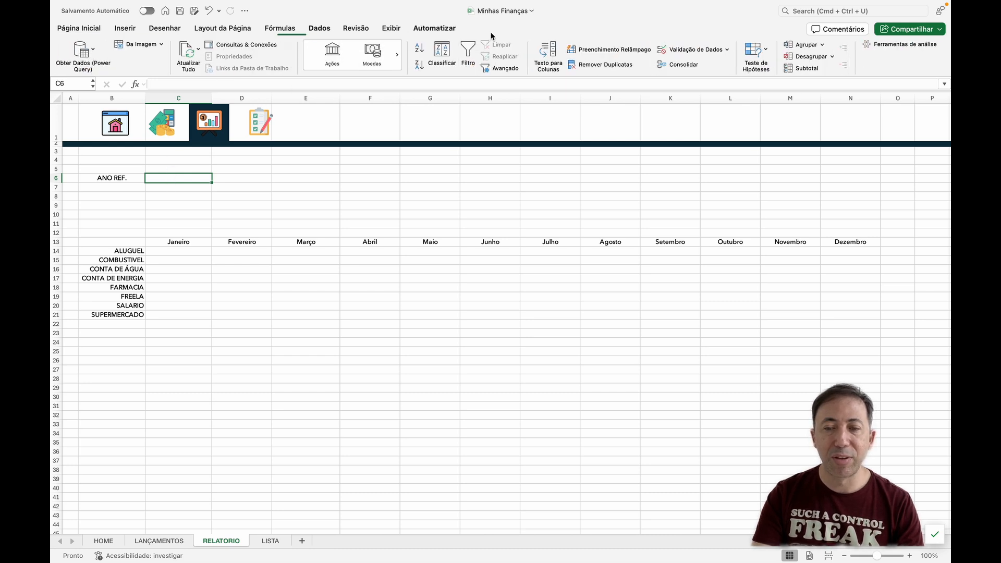
click(697, 51)
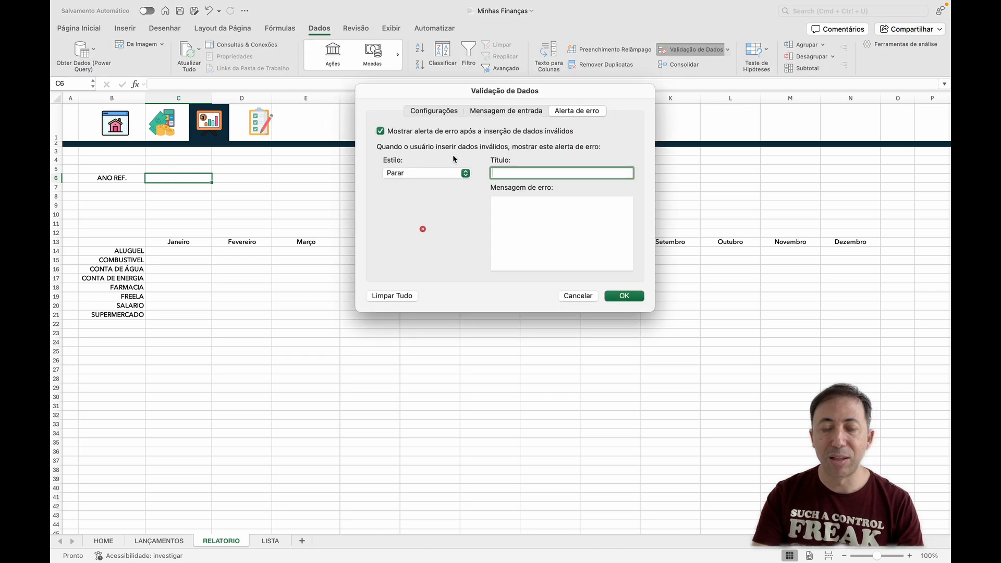
click(452, 111)
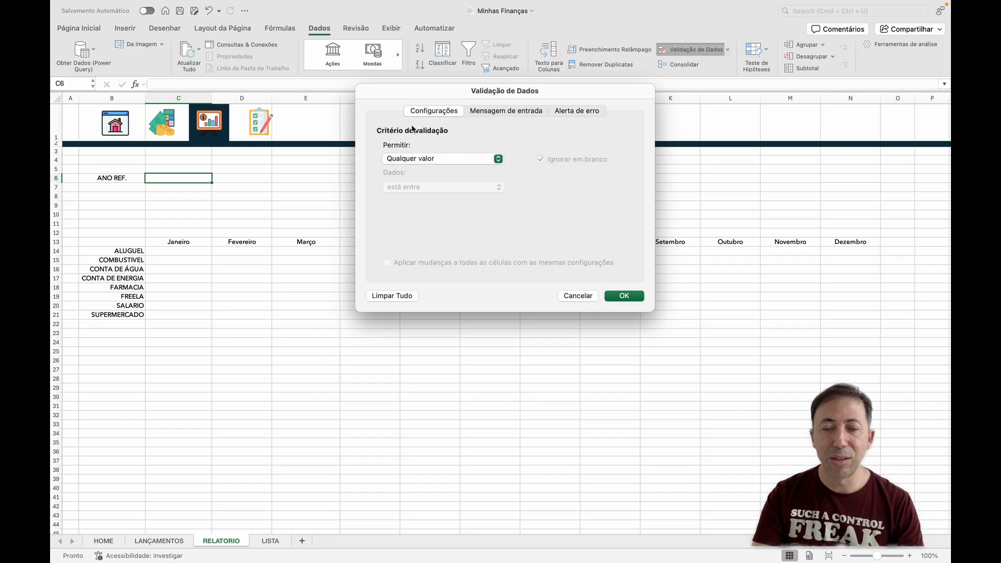
click(444, 159)
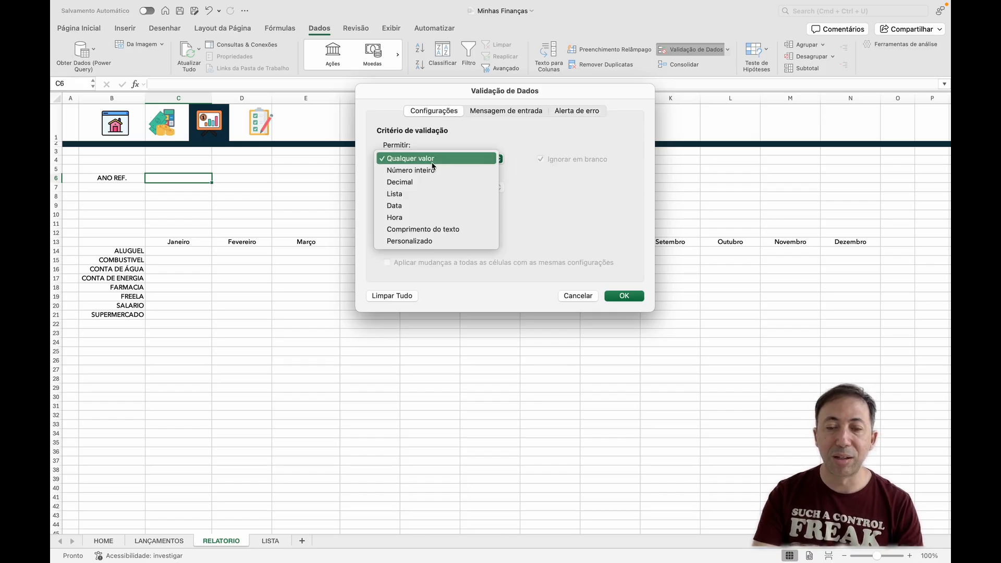
click(422, 194)
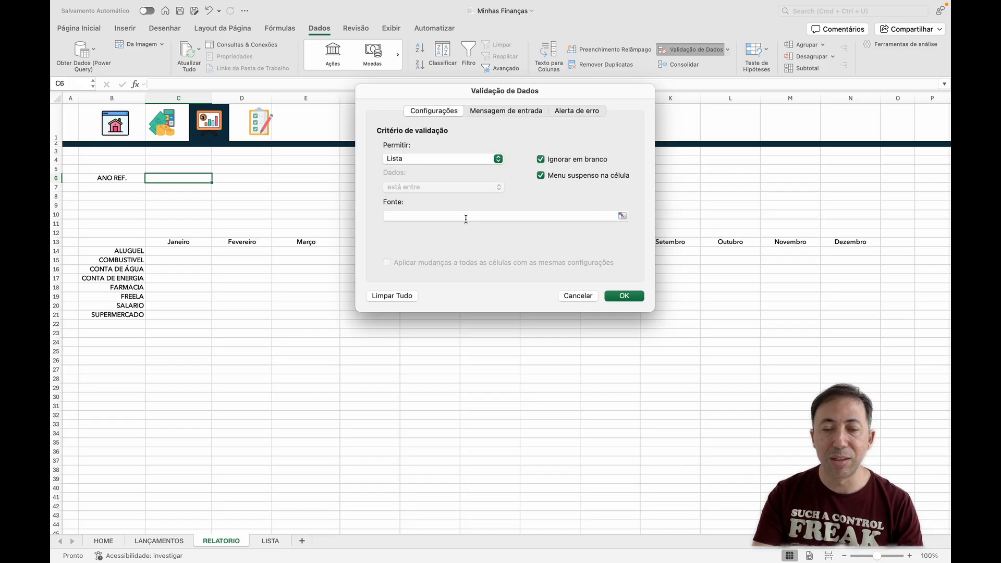
click(464, 216)
text(=)
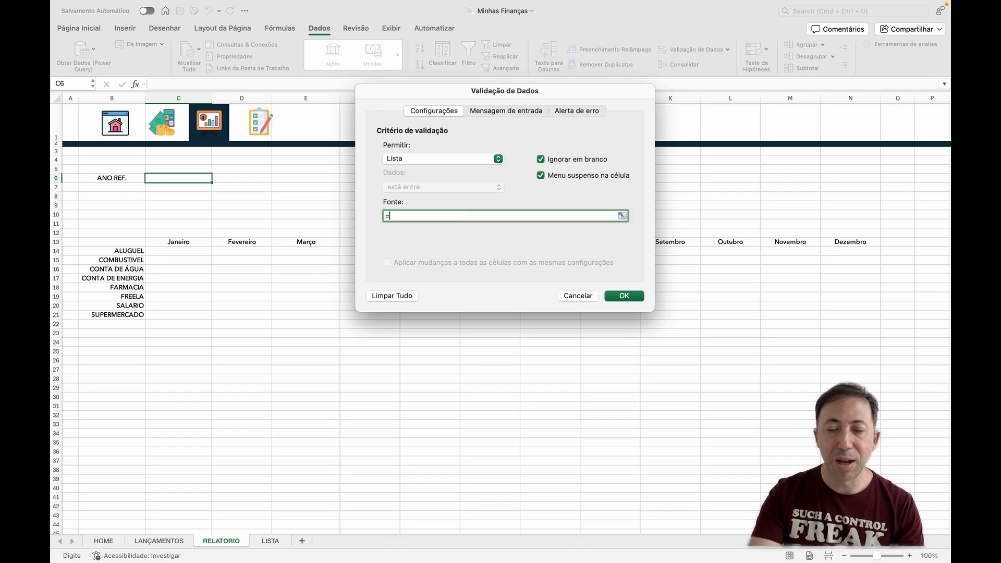
text(L)
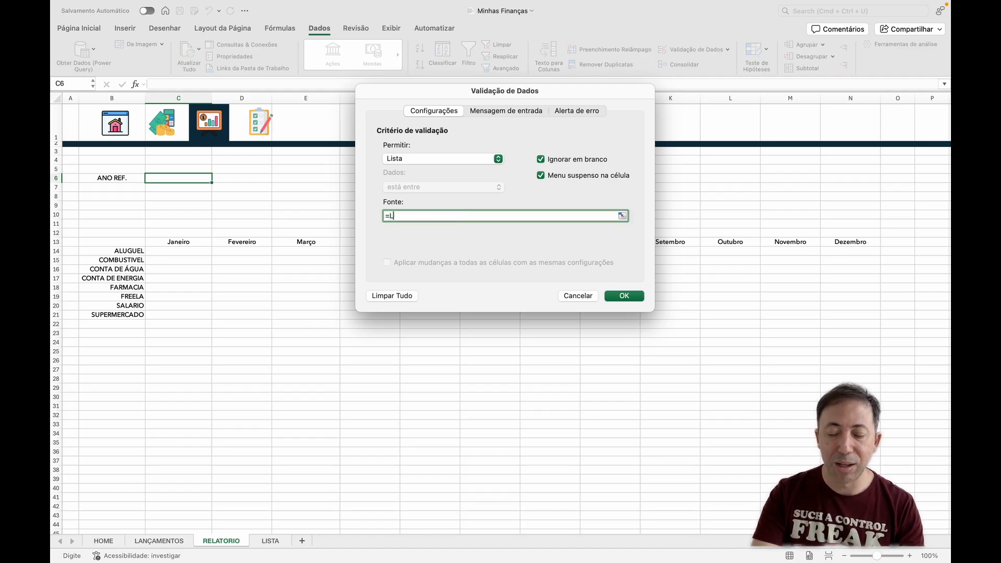
text(_ANO)
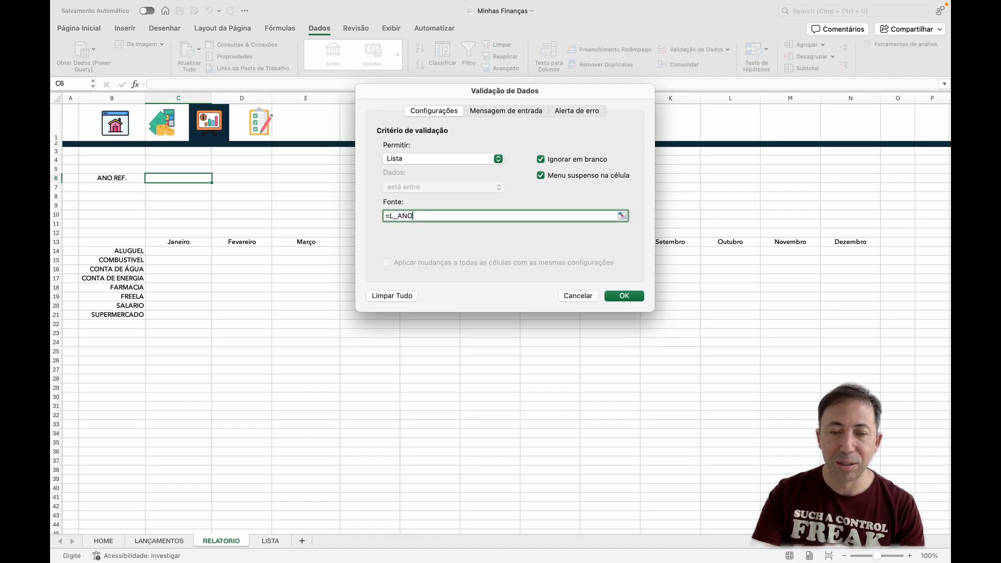
Step: Give the validation an error alert titled "ERRO!" with the message "Usar apenas os itens da lista!" and apply it
click(576, 111)
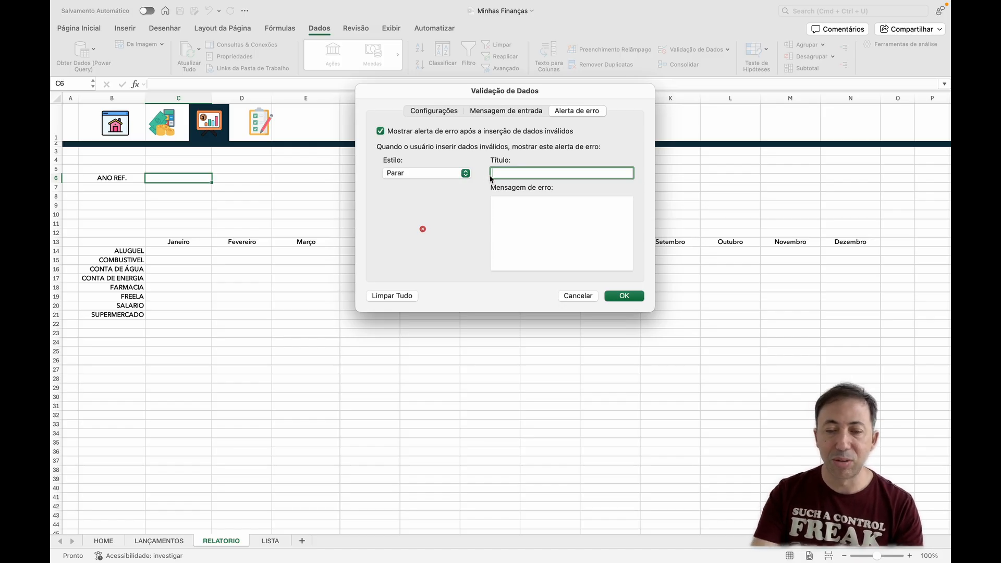
text(ERRO!)
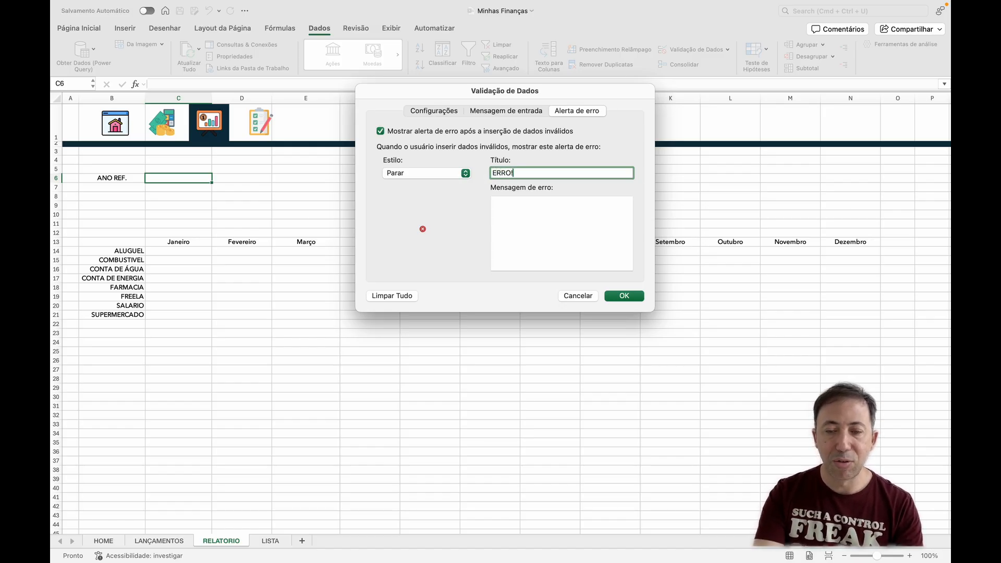
click(525, 238)
text(U)
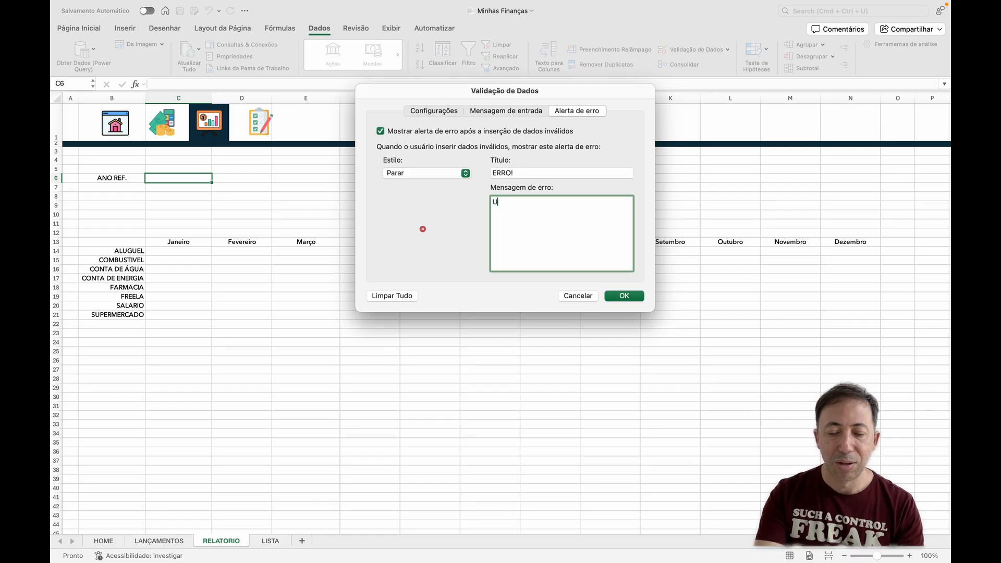
text(sar apenas os )
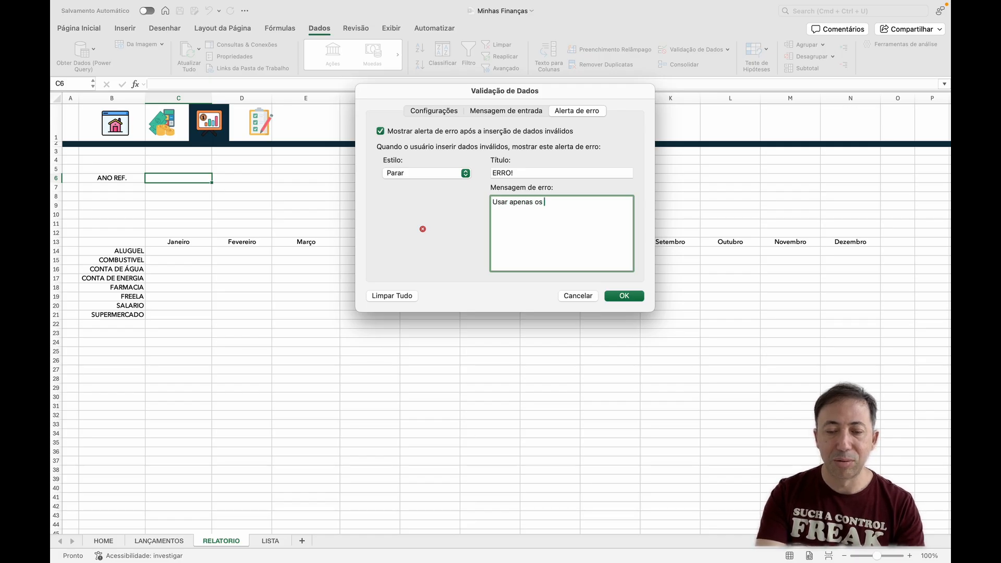
text(itens da lista!)
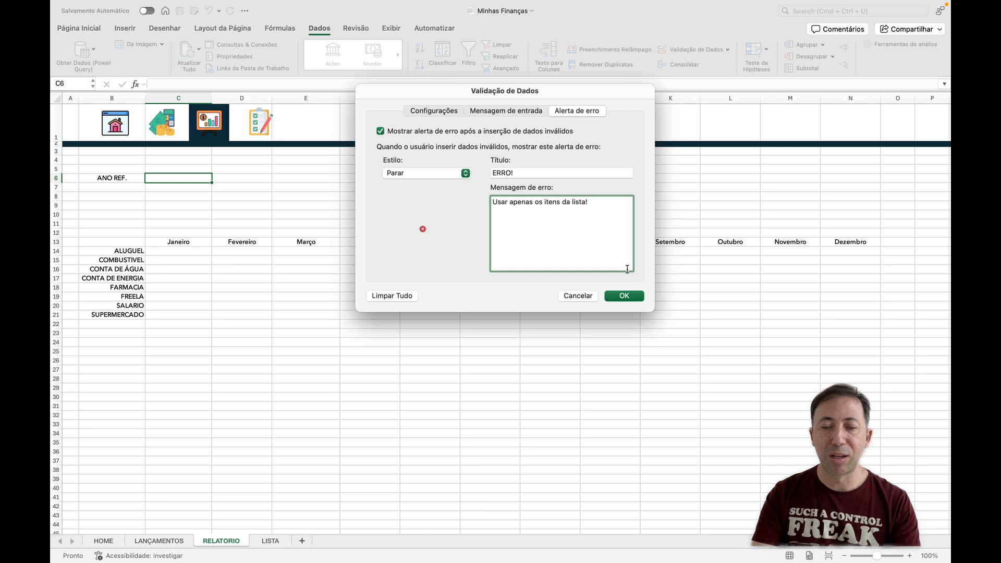
click(624, 296)
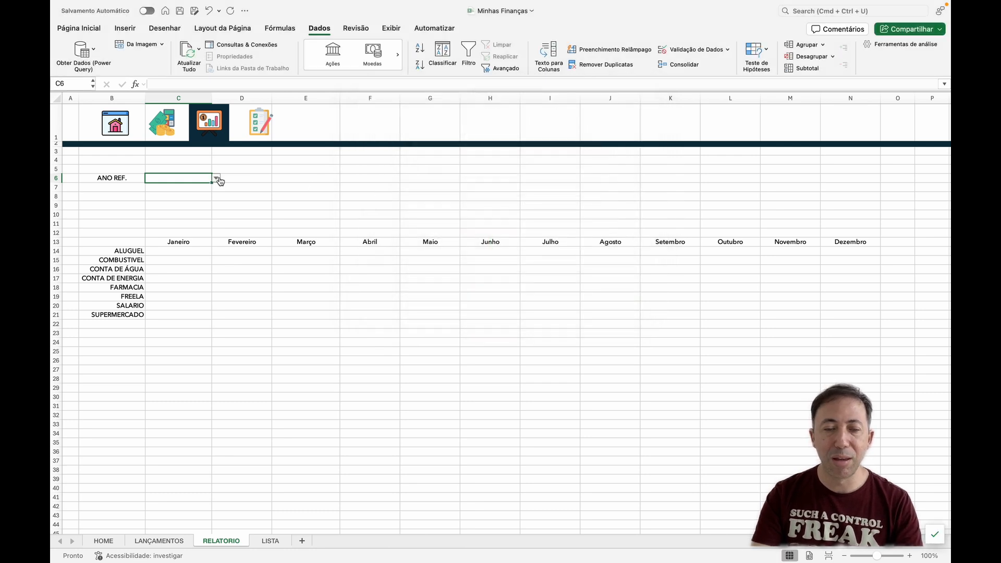
Step: Choose 2025 from the list in C6 as the reference year
click(216, 177)
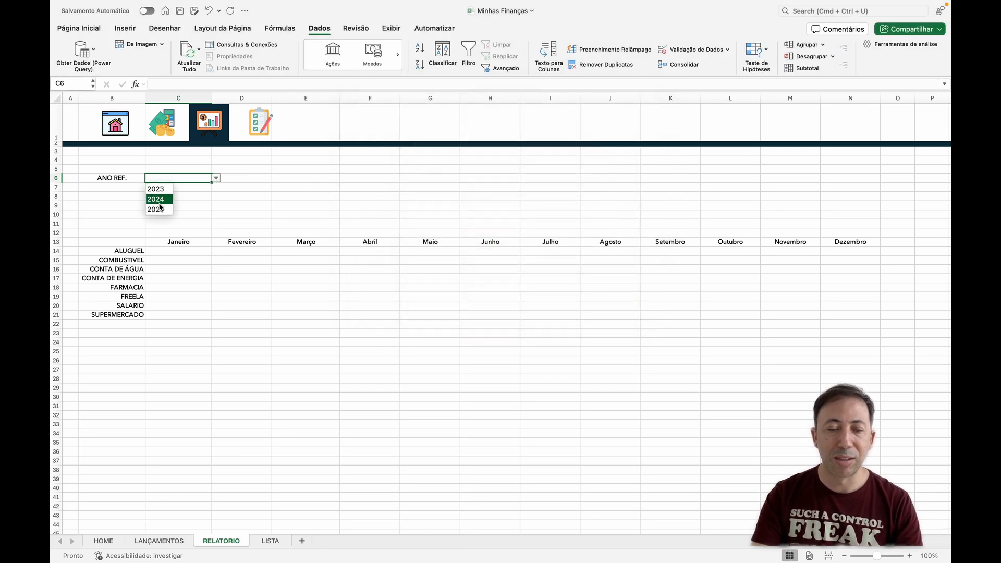
click(162, 208)
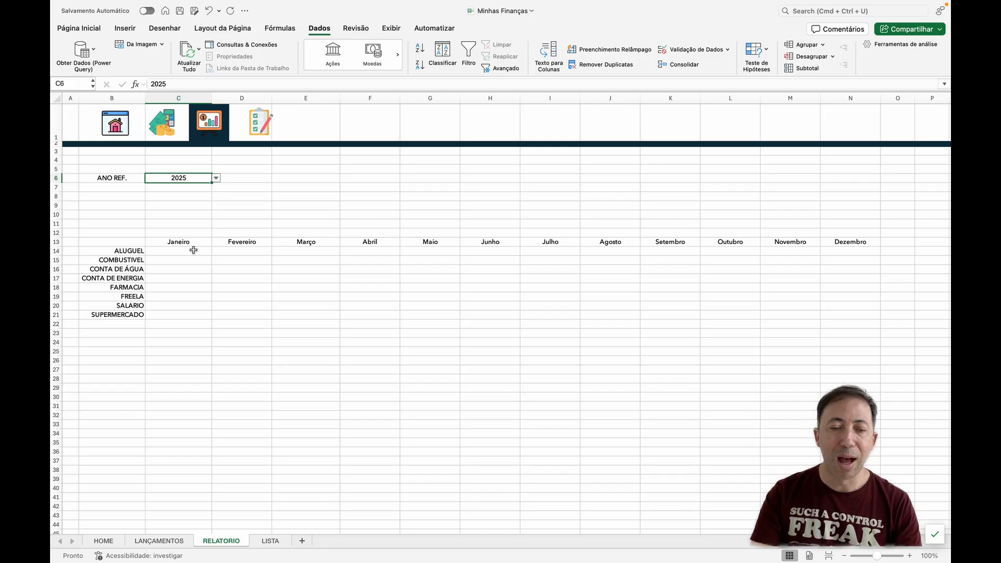
click(193, 250)
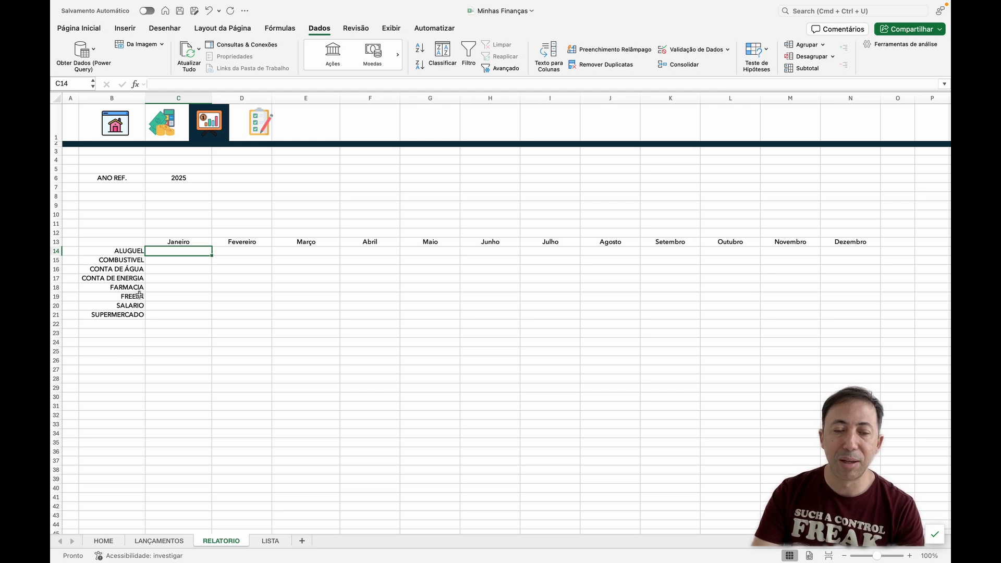
Step: Move the FREELA and SALARIO categories out of the list to cells B23:B24
double_click(139, 296)
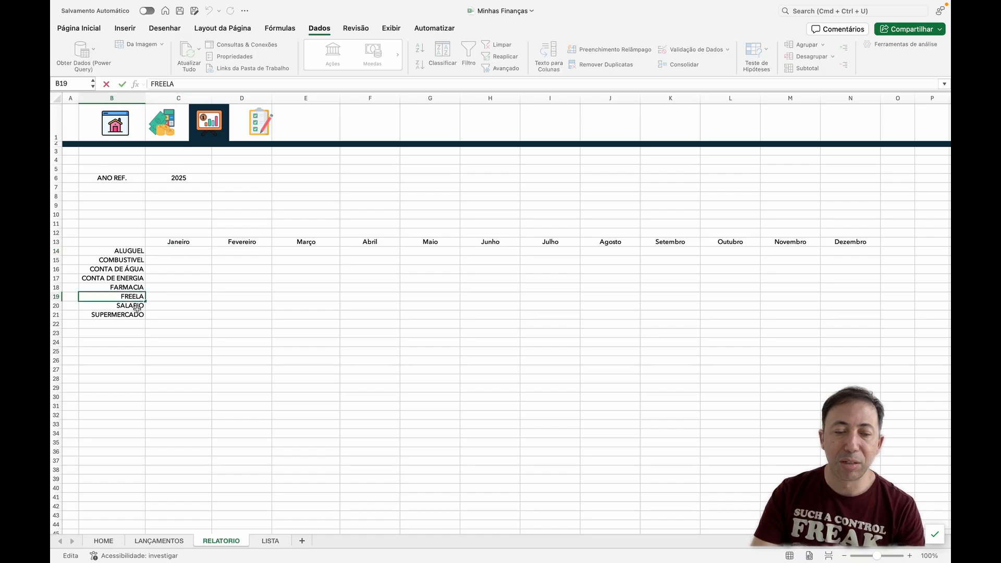
click(156, 317)
drag(126, 297, 123, 304)
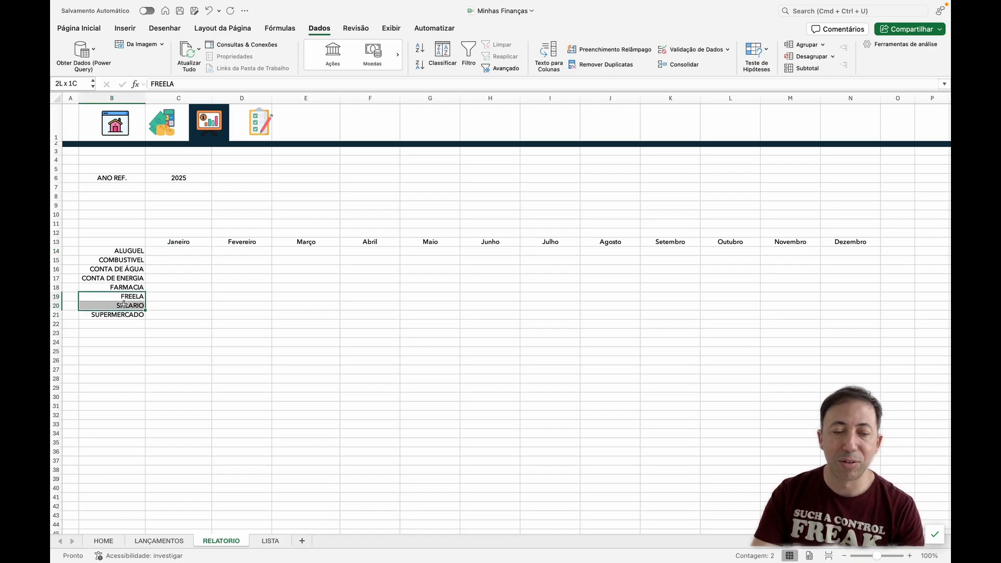
key(super+c)
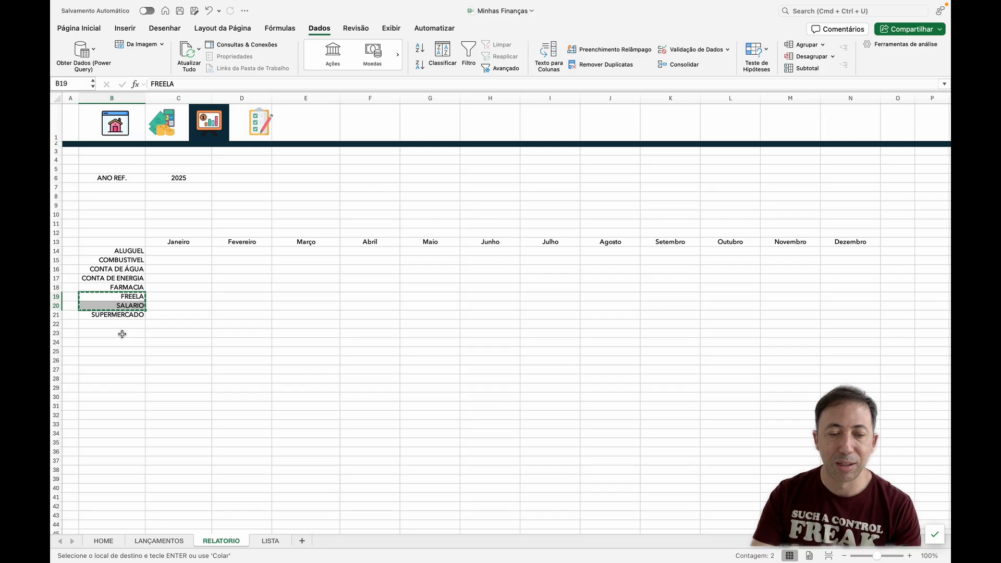
click(123, 333)
key(super+v)
Step: Move the SUPERMERCADO category up to cell B19, directly below FARMACIA
double_click(124, 315)
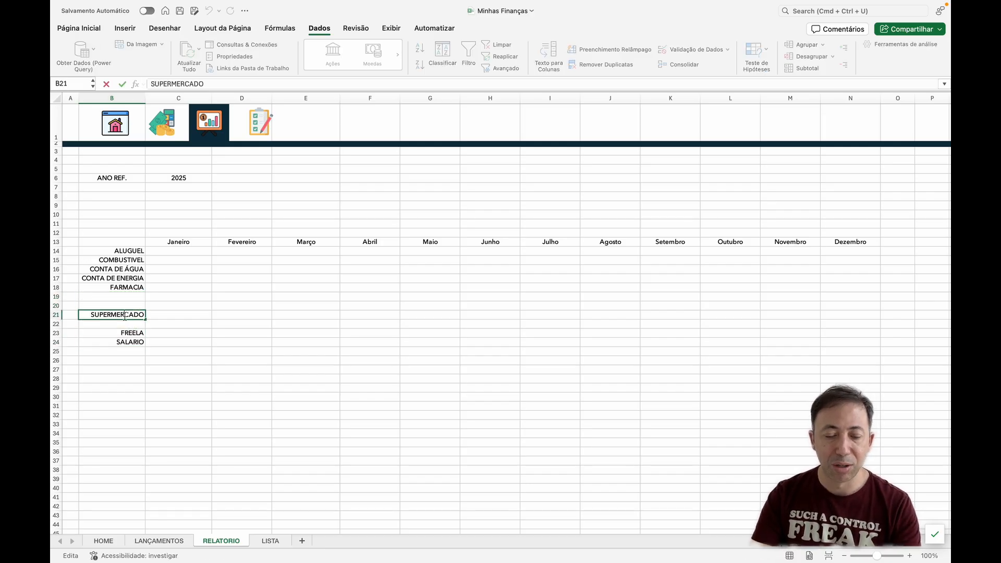
click(125, 297)
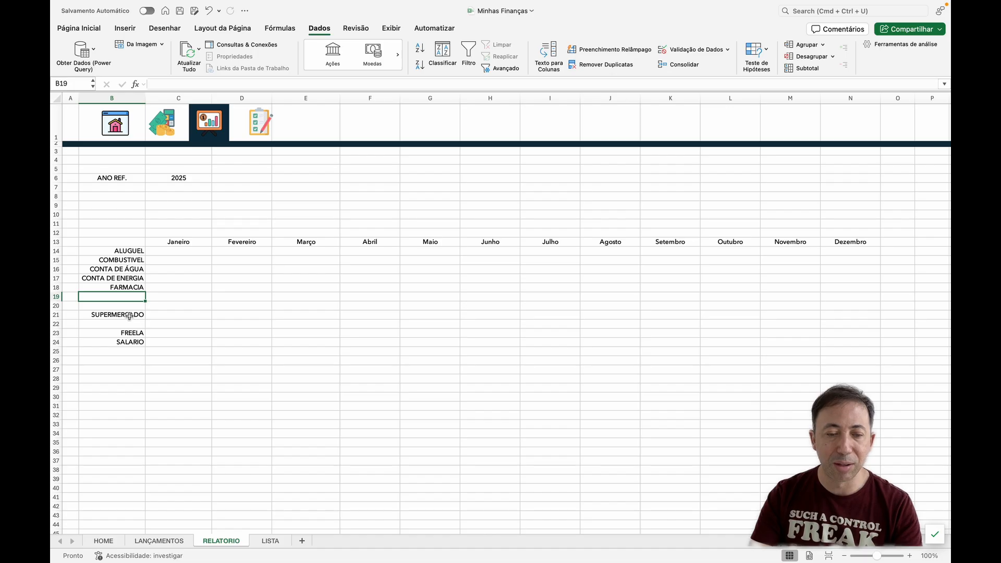
double_click(130, 315)
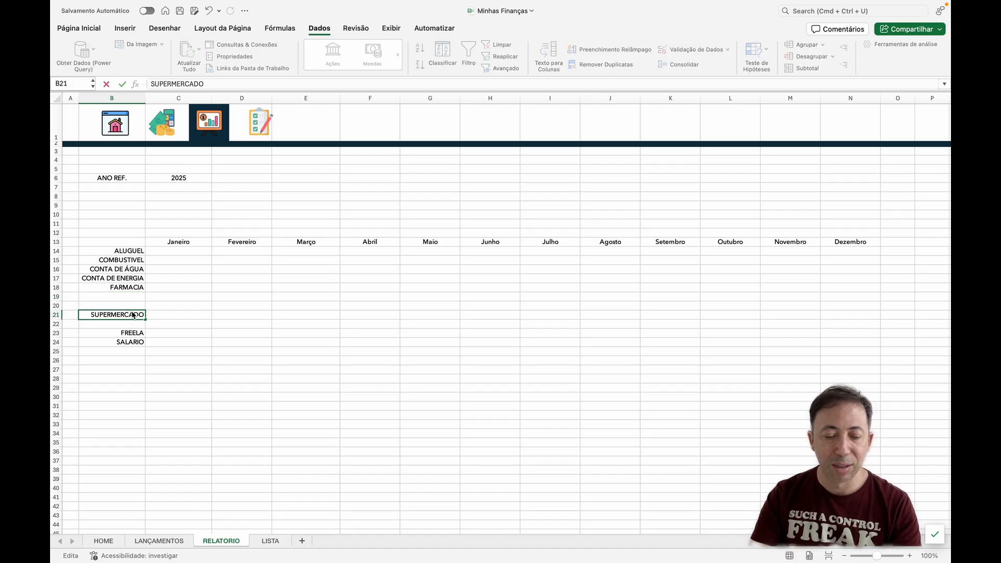
key(Escape)
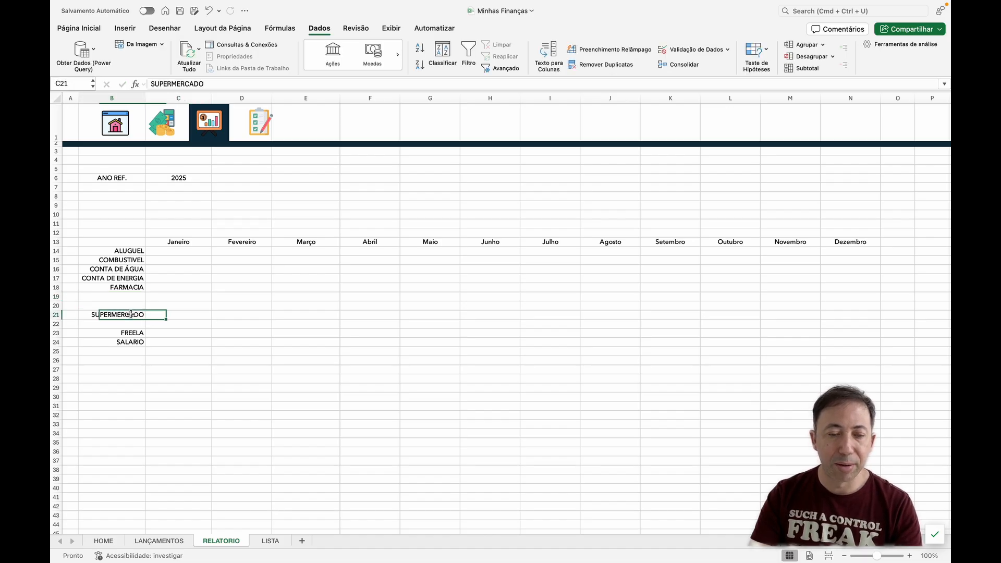
key(super+c)
click(132, 297)
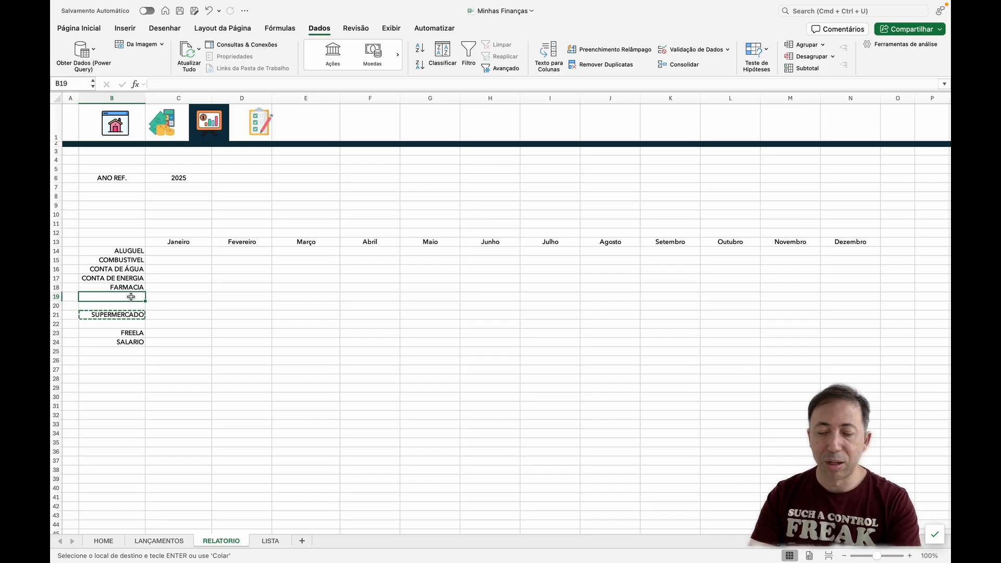
key(super+v)
Step: Move SALARIO to cell B20 and FREELA to cell B21, closing the category list below SUPERMERCADO
drag(142, 332, 137, 342)
click(137, 340)
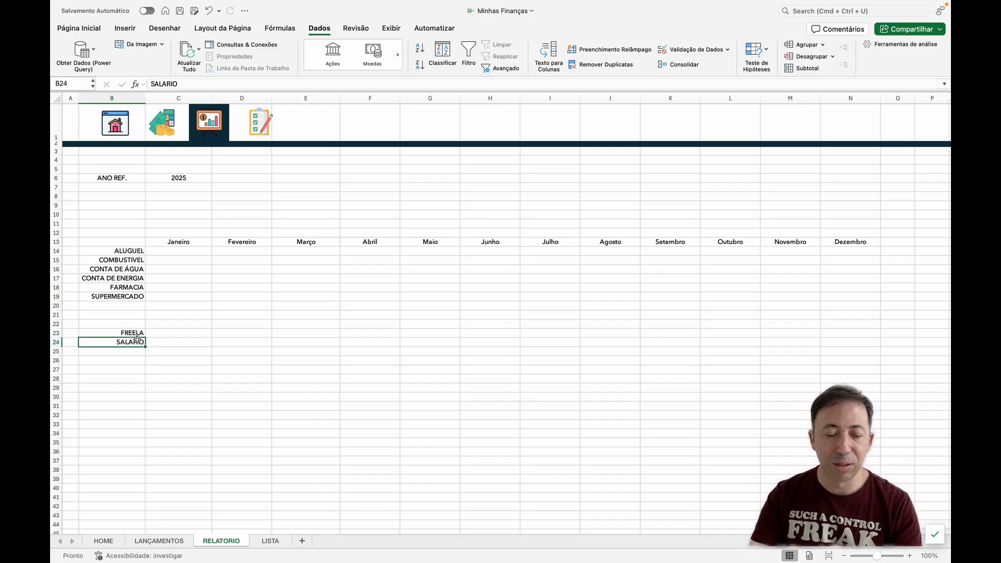
key(super+c)
click(130, 306)
key(super+v)
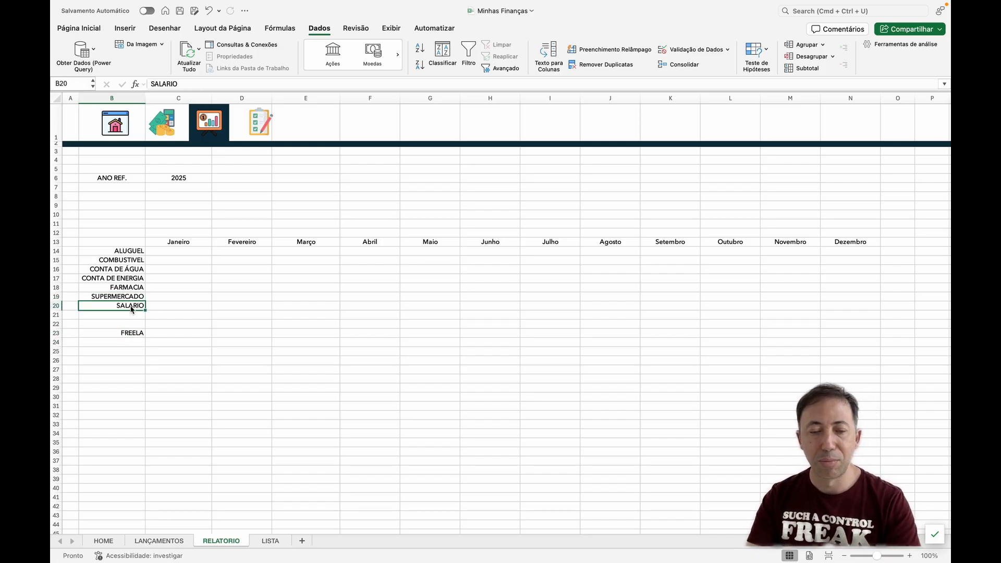
click(134, 335)
drag(134, 334, 134, 319)
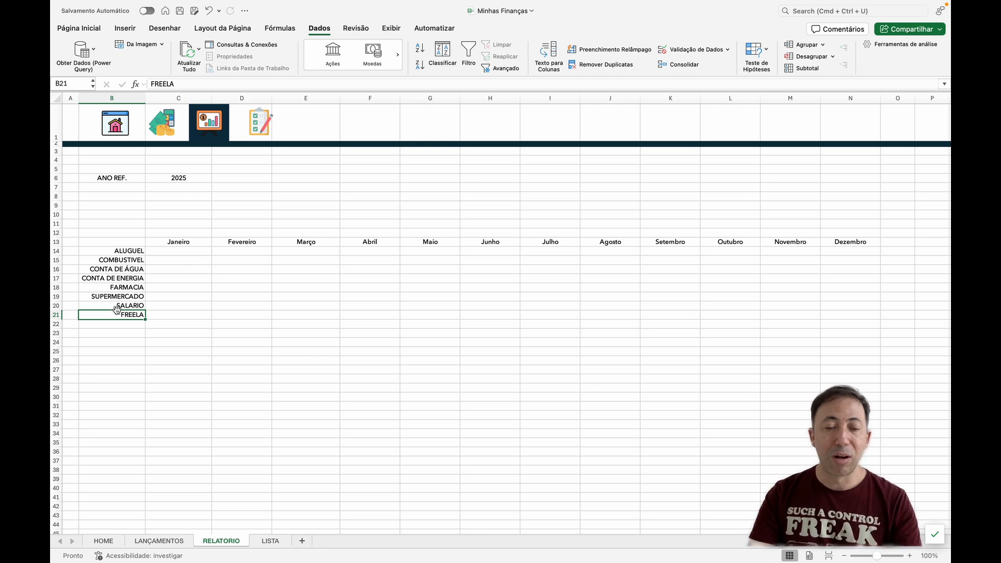
Step: Delete the SALARIO and FREELA categories from cells B20:B21, leaving only the expense categories in the list
drag(120, 306, 122, 313)
key(Delete)
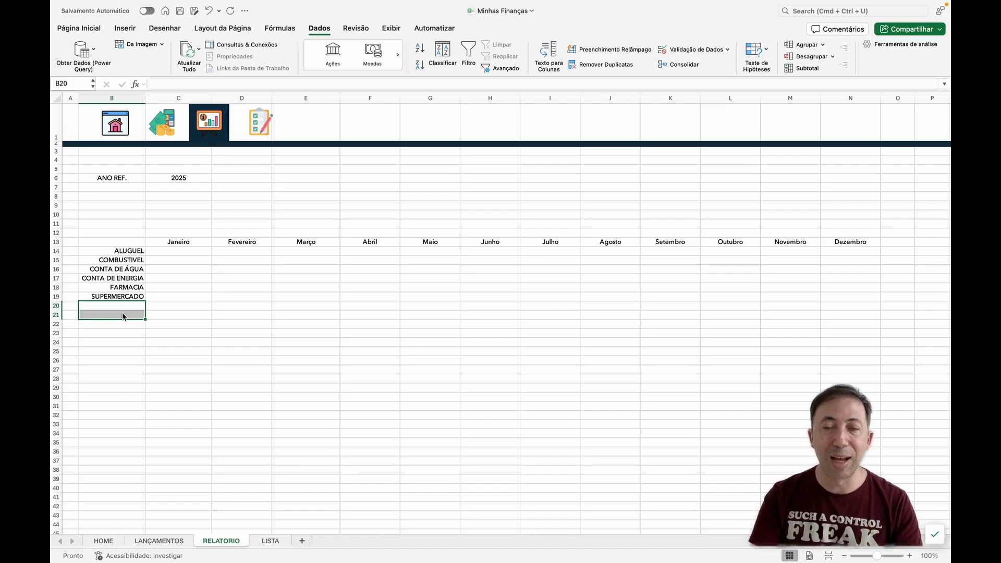
Step: Start a SOMASES formula in C14 with the VALOR column of the LANÇAMENTOS table, Tabela3[VALOR], as the sum range
click(192, 252)
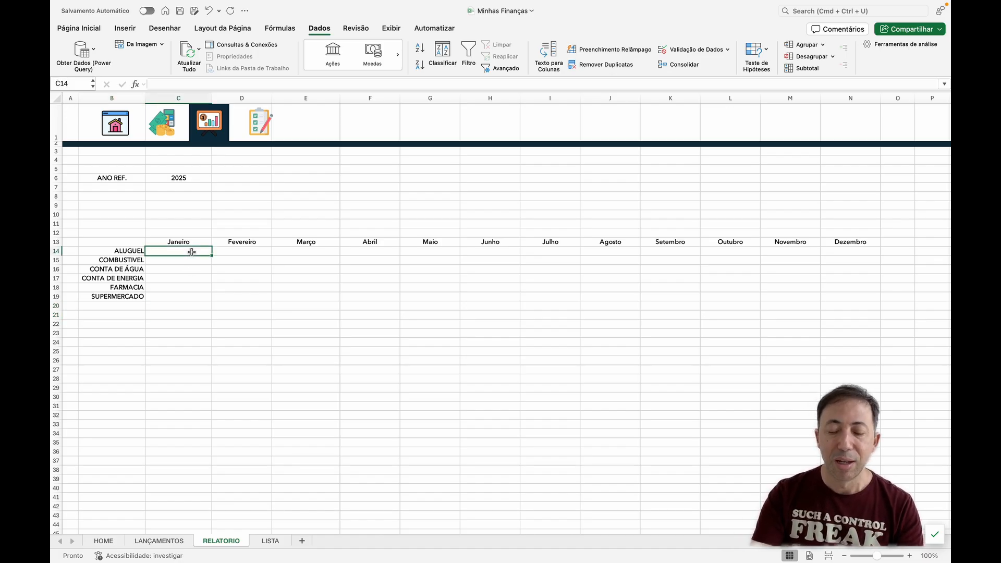
text(=)
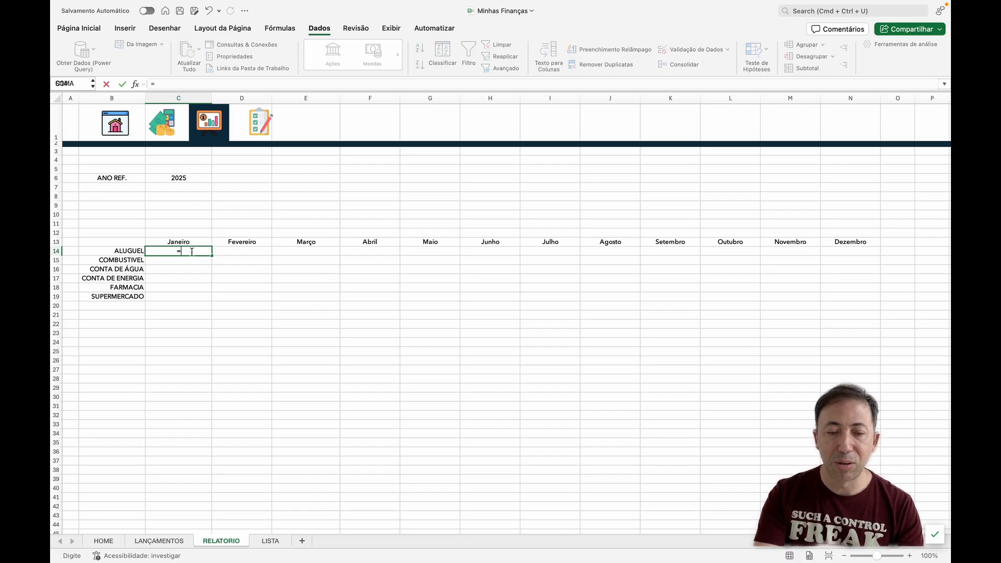
text(SOMA)
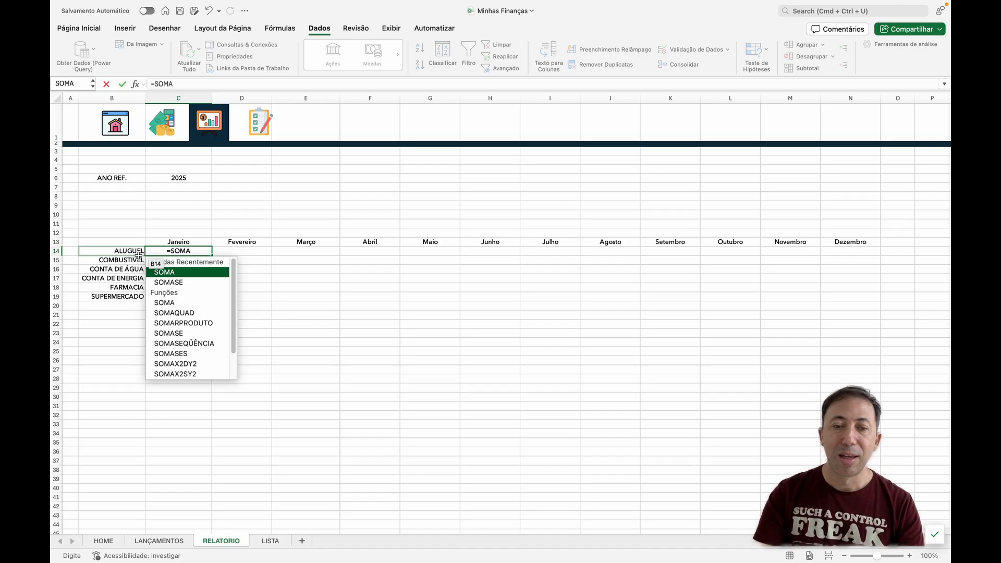
text(SES)
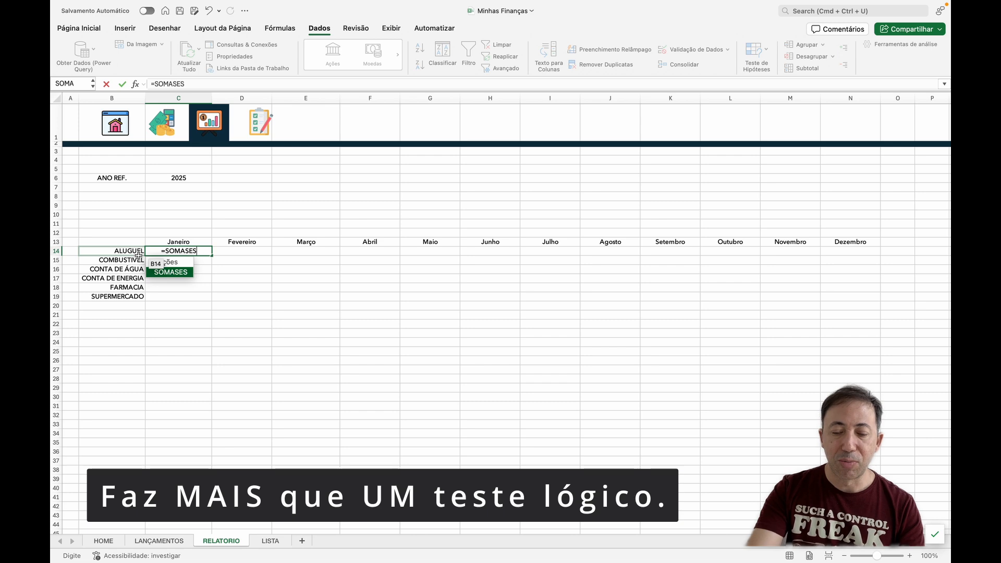
text(()
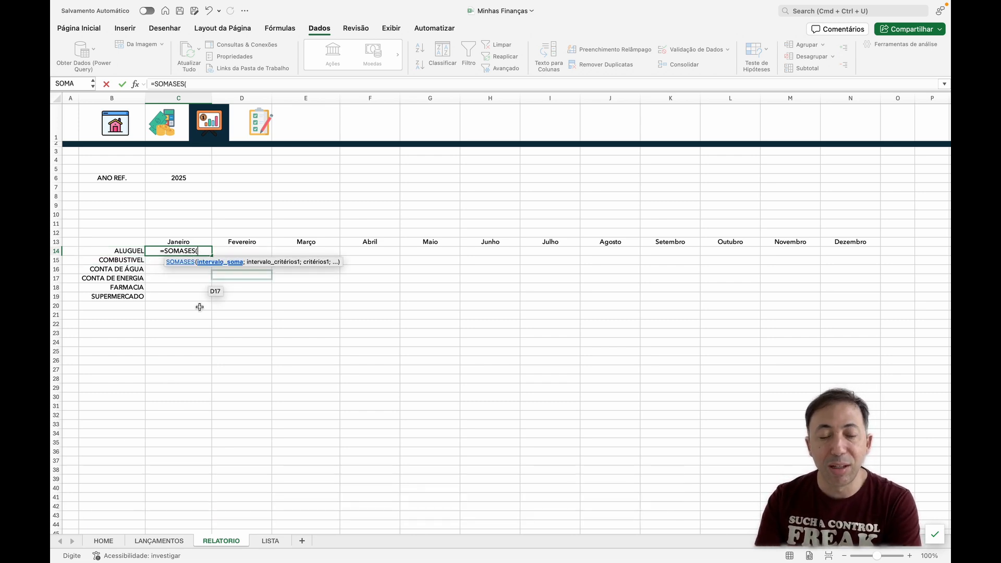
click(185, 541)
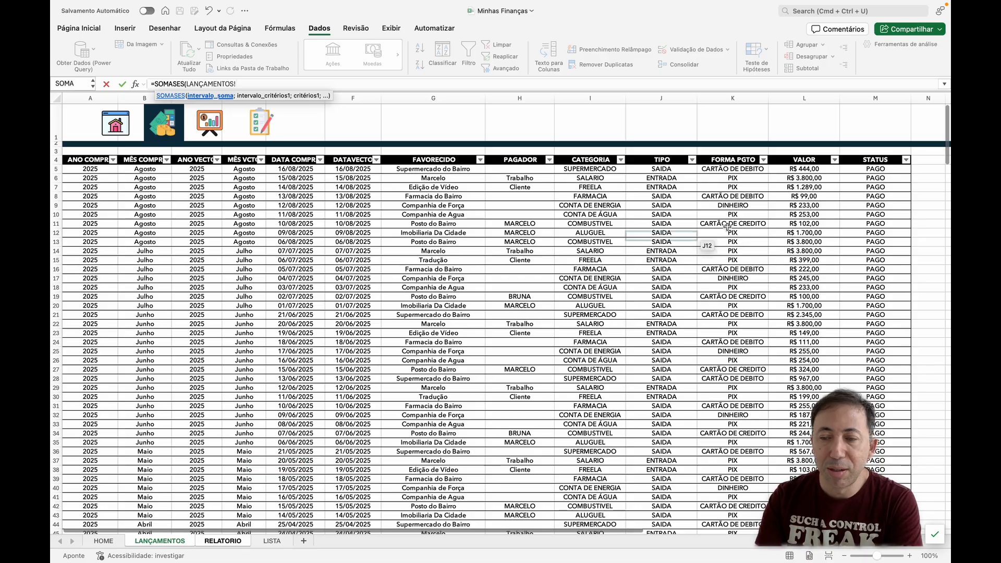
click(792, 160)
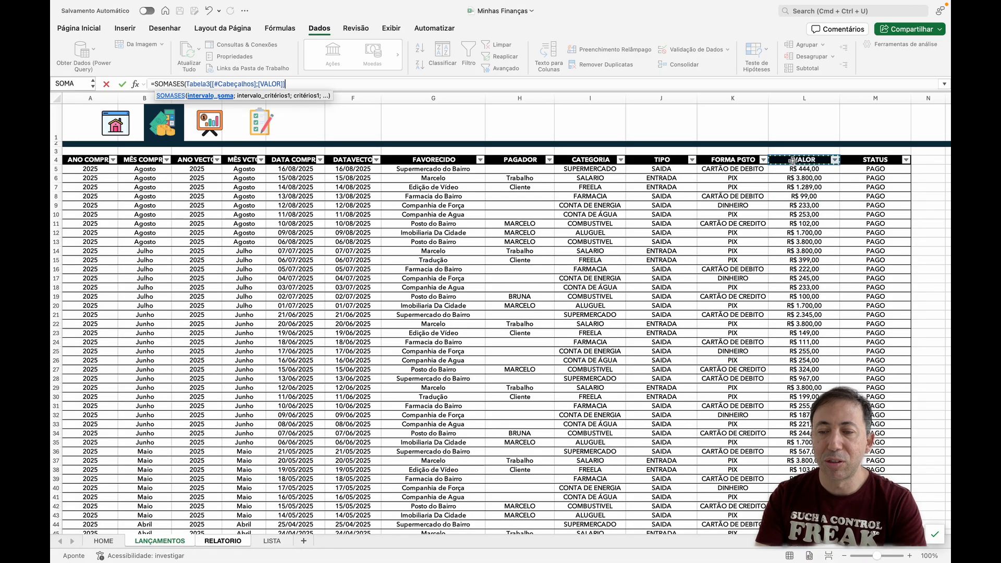
click(793, 160)
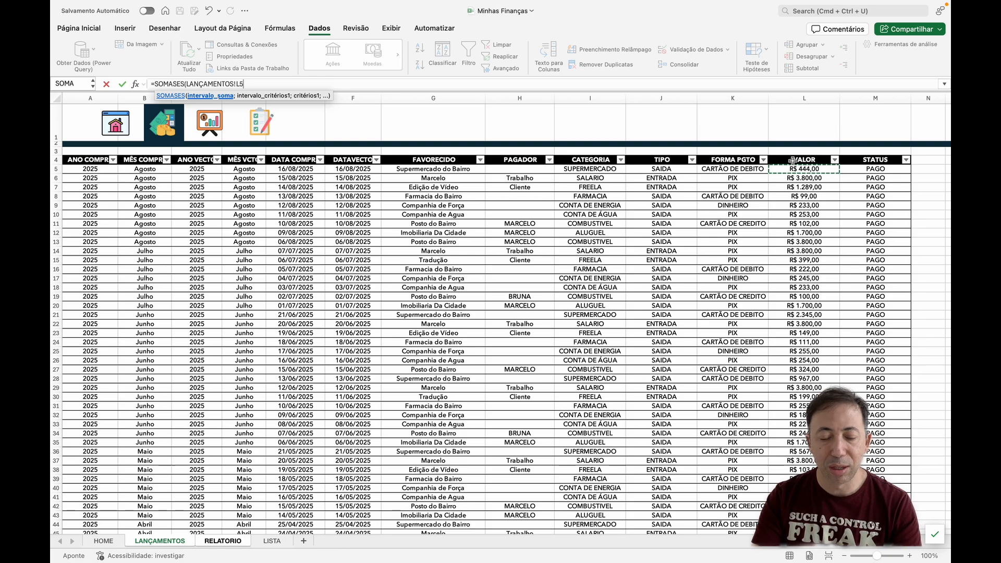
scroll(792, 159, down, 20)
scroll(792, 160, down, 1)
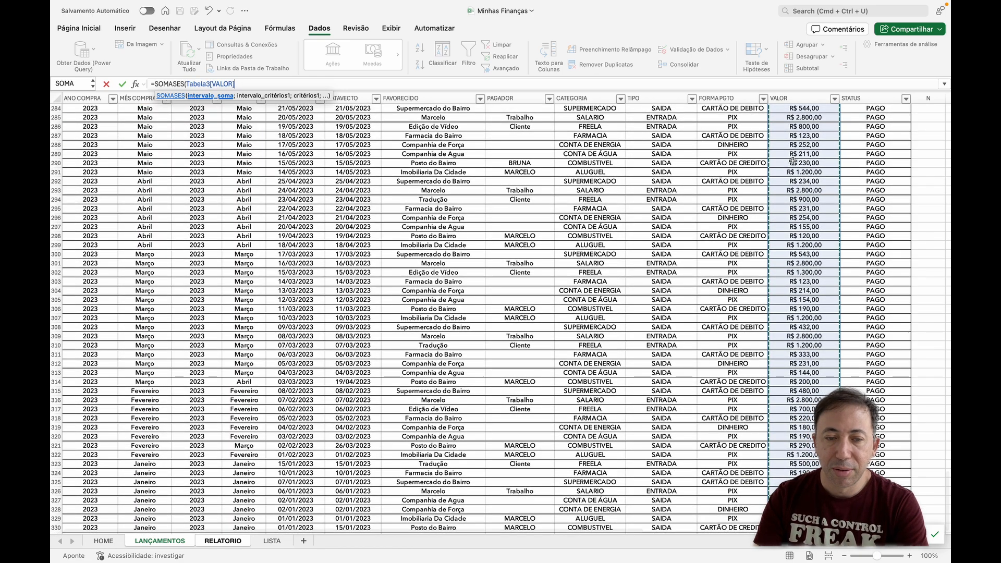
text(;)
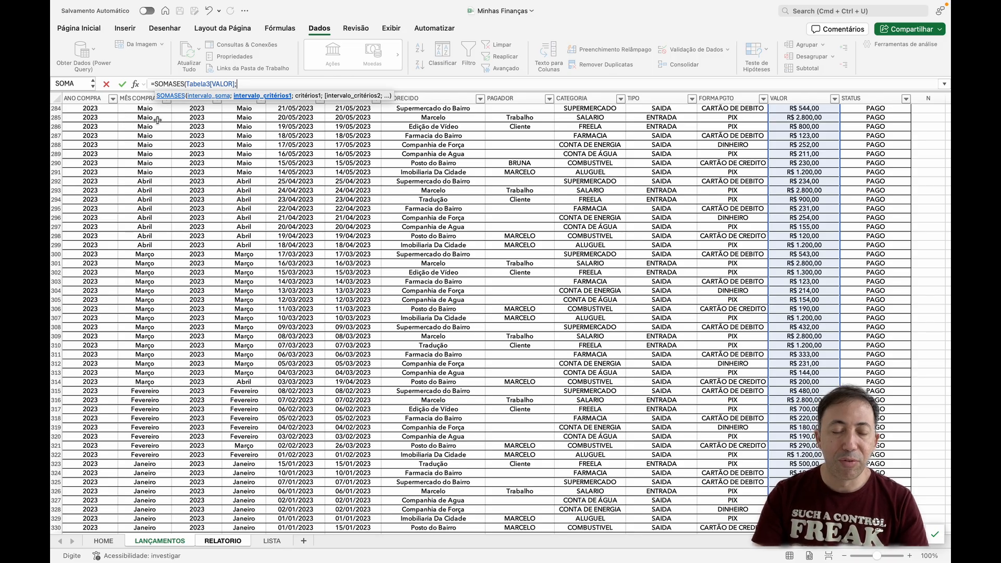
Step: Add the whole ANO COMPRA column of the LANÇAMENTOS table as the formula's first criteria range
click(96, 108)
key(Up)
key(Up)
key(Up)
key(Up)
key(Up)
key(Up)
key(Up)
key(Up)
key(Up)
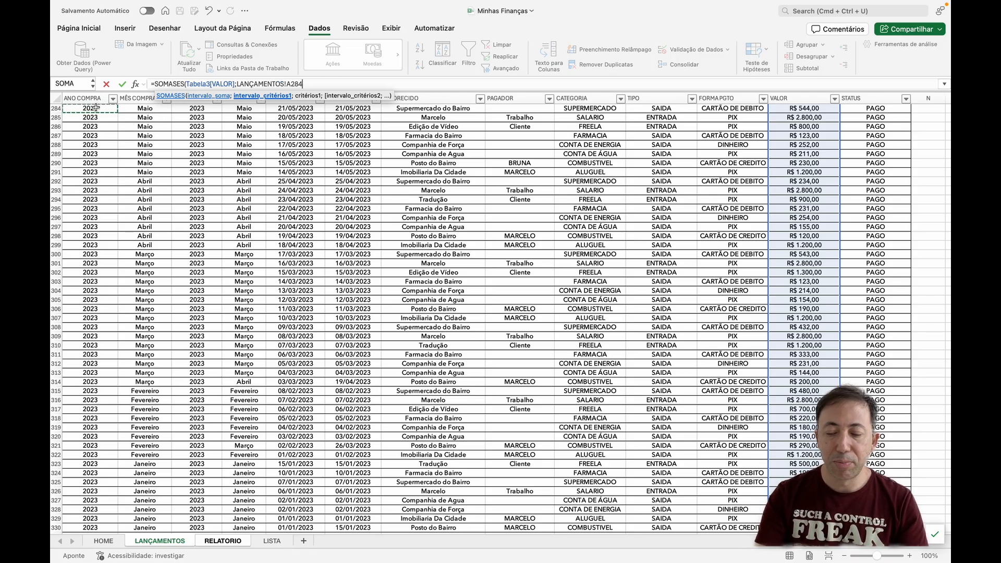
key(Up)
key(Up)
key(Up)
key(Up)
key(Up)
key(Up)
key(Up)
key(Up)
key(Up)
key(Up)
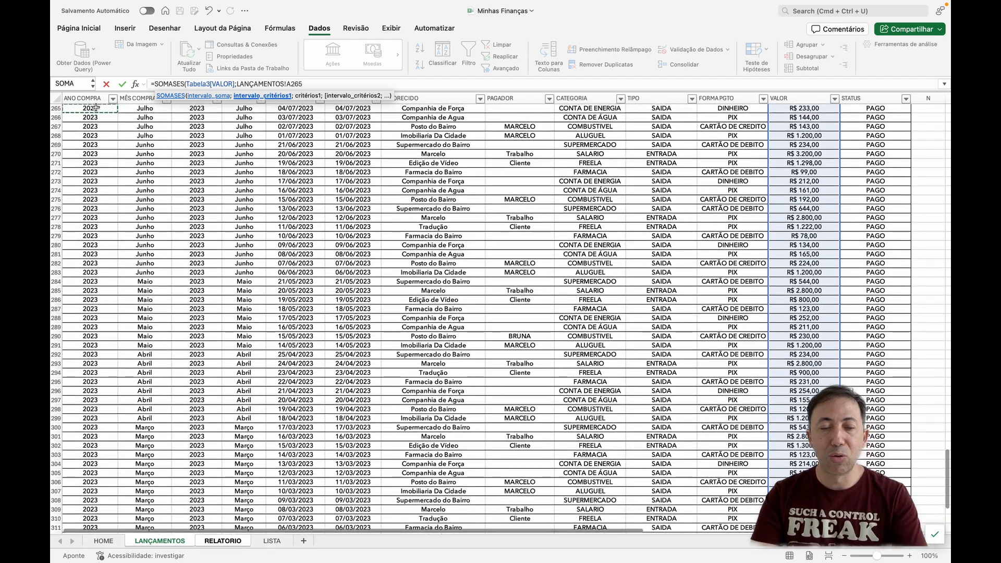
key(ctrl+Up)
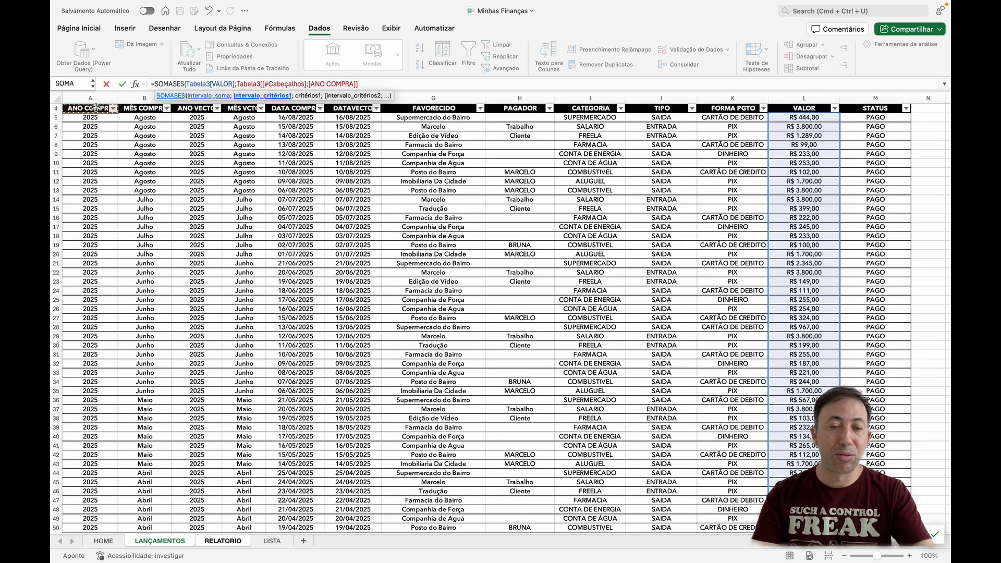
key(Down)
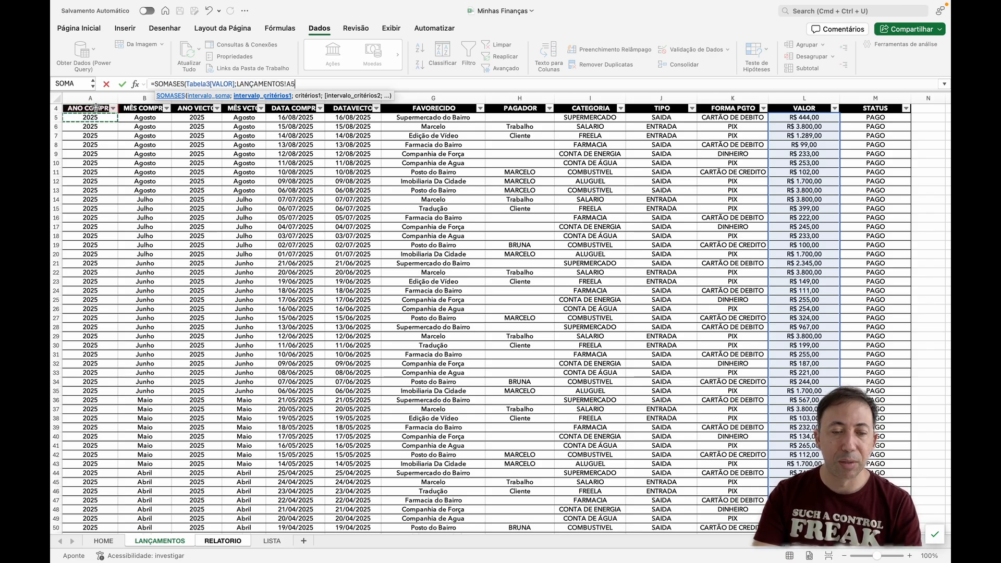
key(ctrl+shift+Down)
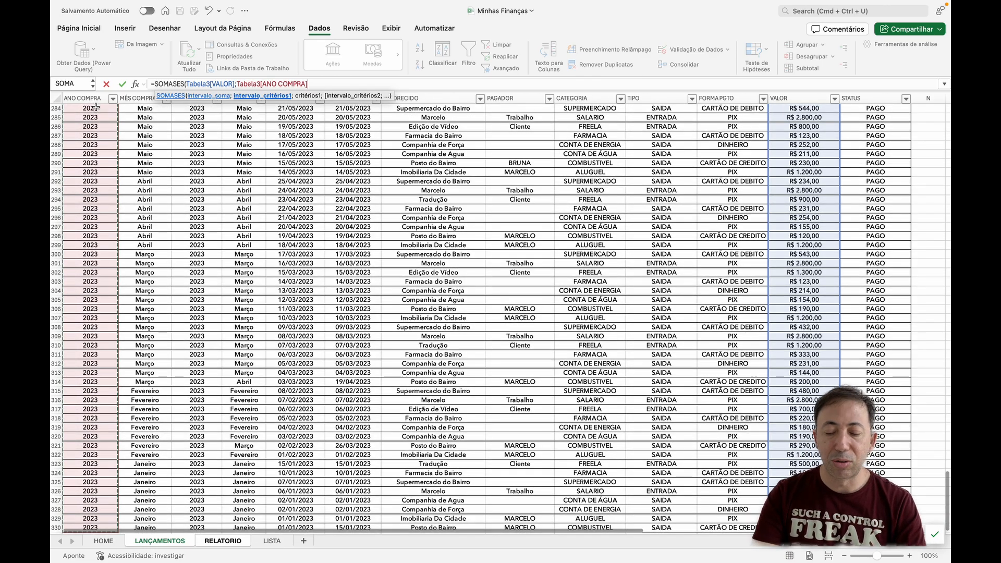
text(;)
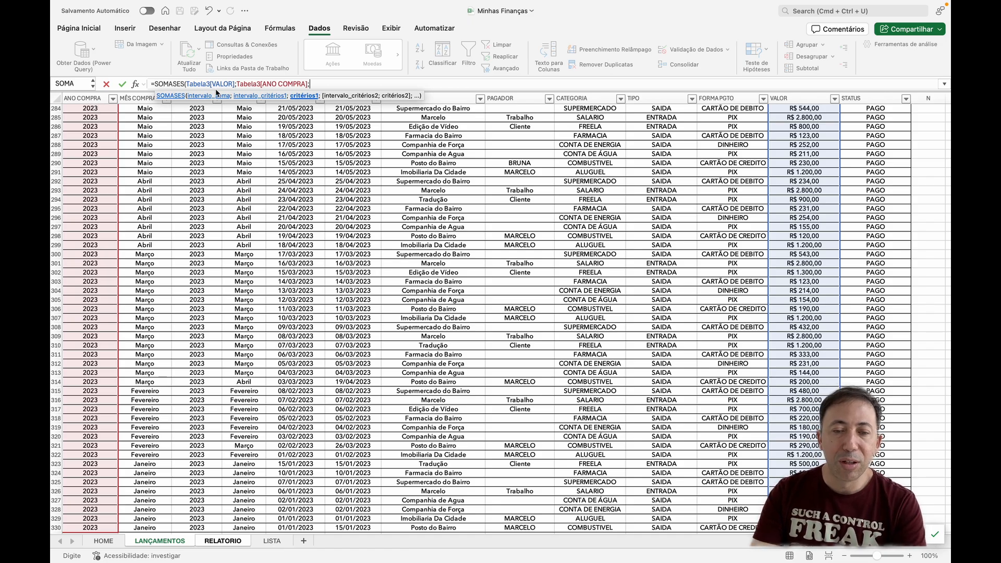
Step: Use the reference year in RELATORIO cell C6 as the first criterion, locked as the absolute reference $C$6
click(277, 542)
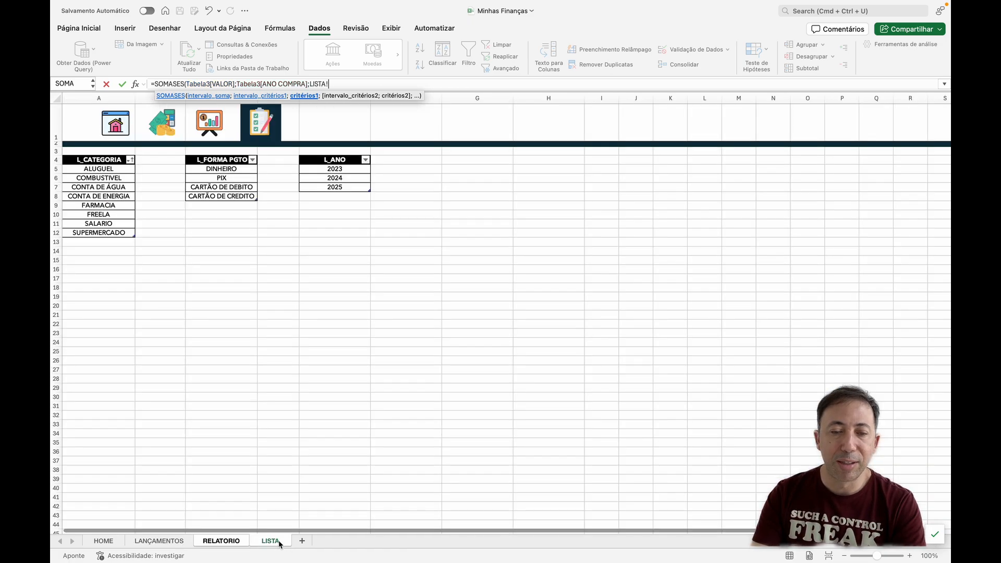
click(221, 541)
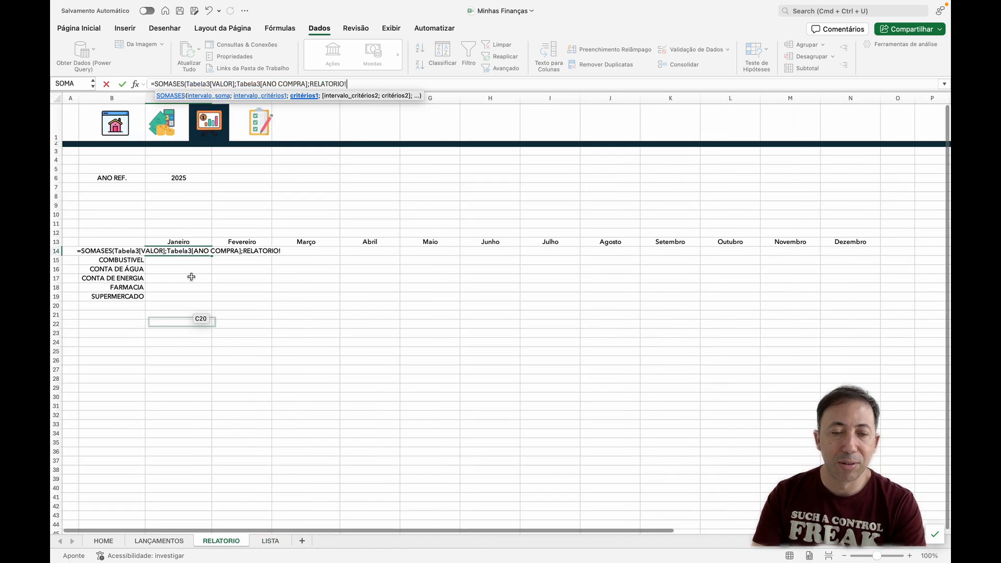
click(183, 178)
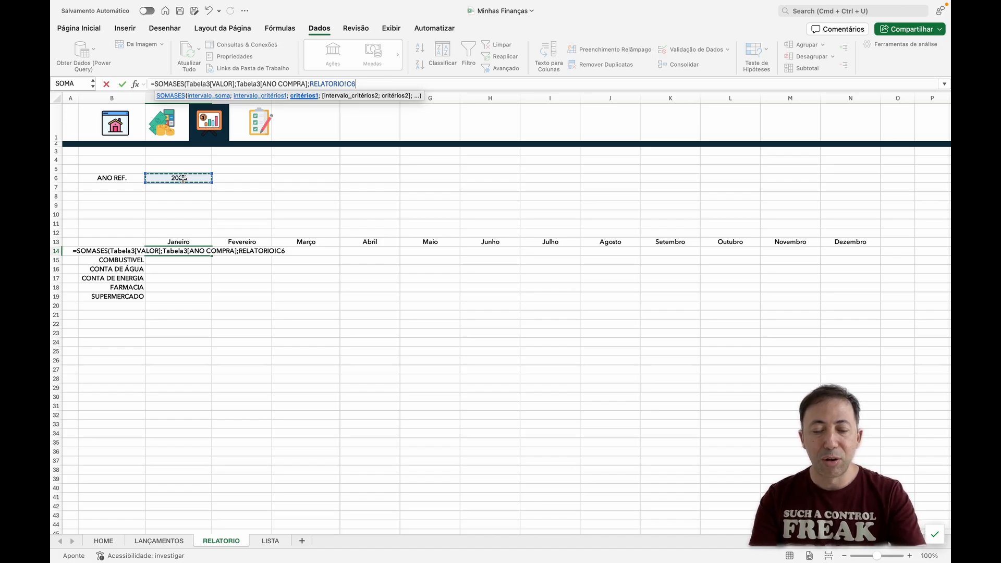
key(F4)
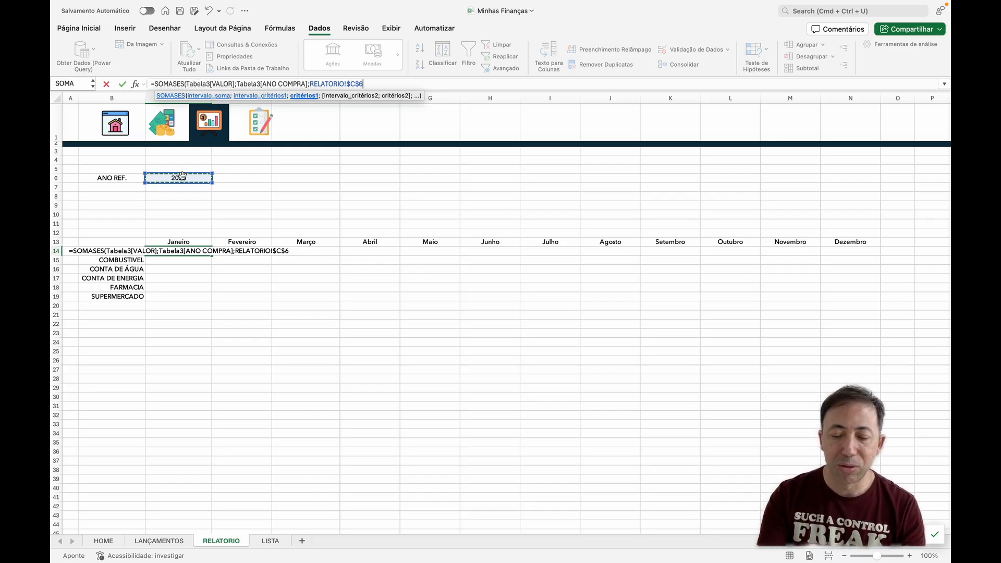
text(;)
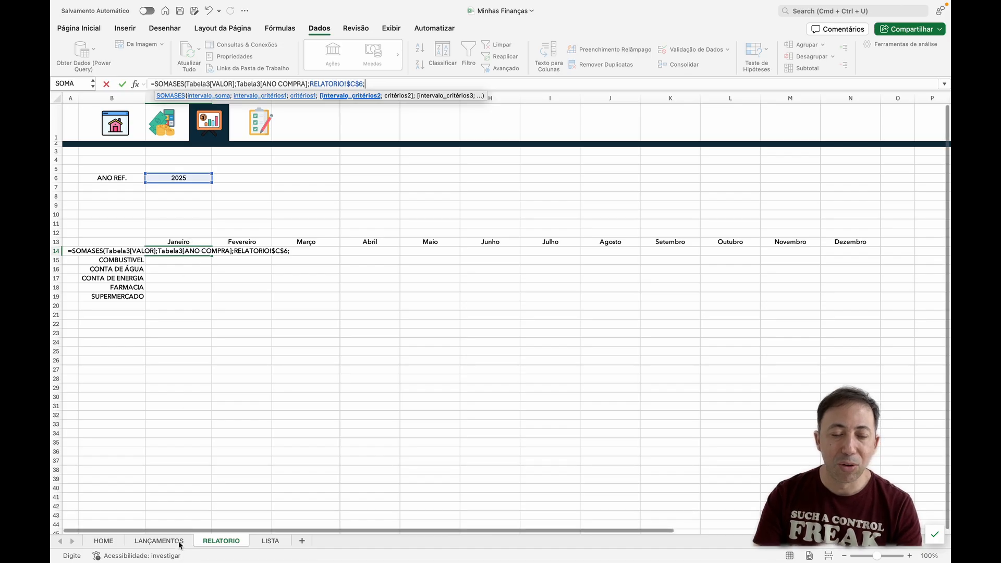
Step: Add the whole MÊS COMPRA column of the LANÇAMENTOS table as the formula's second criteria range
click(159, 540)
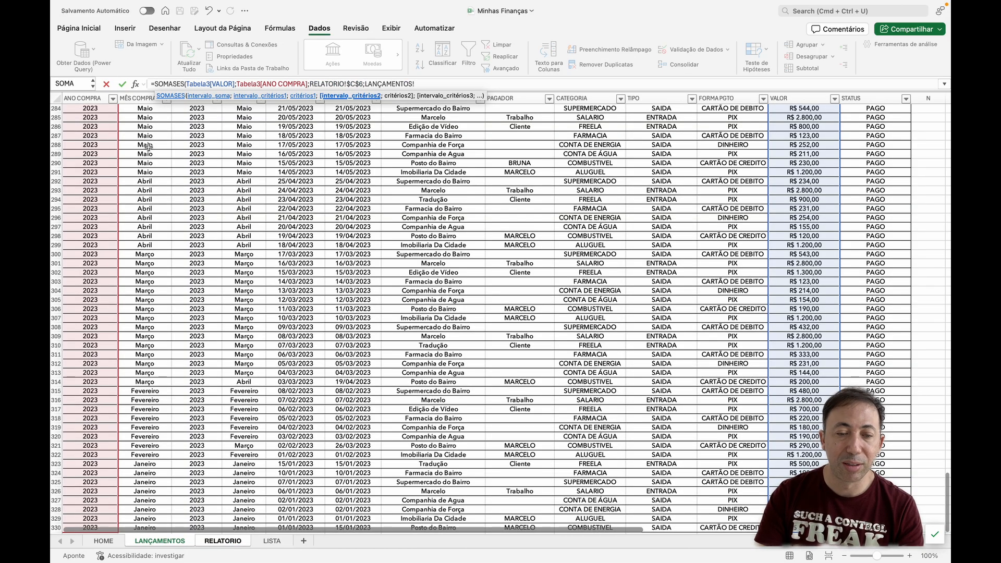
click(150, 107)
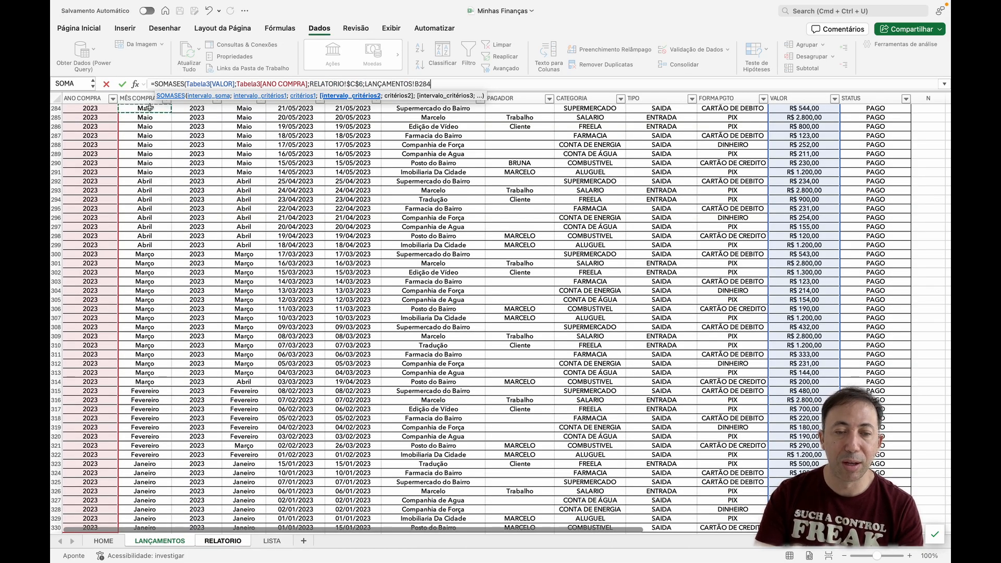
key(super+Up)
key(Down)
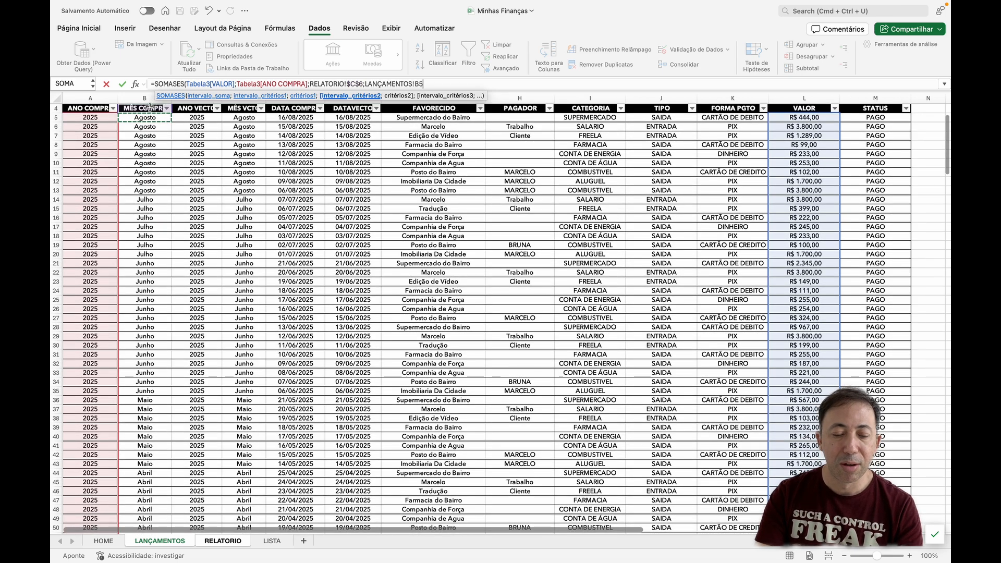
key(super+shift+Down)
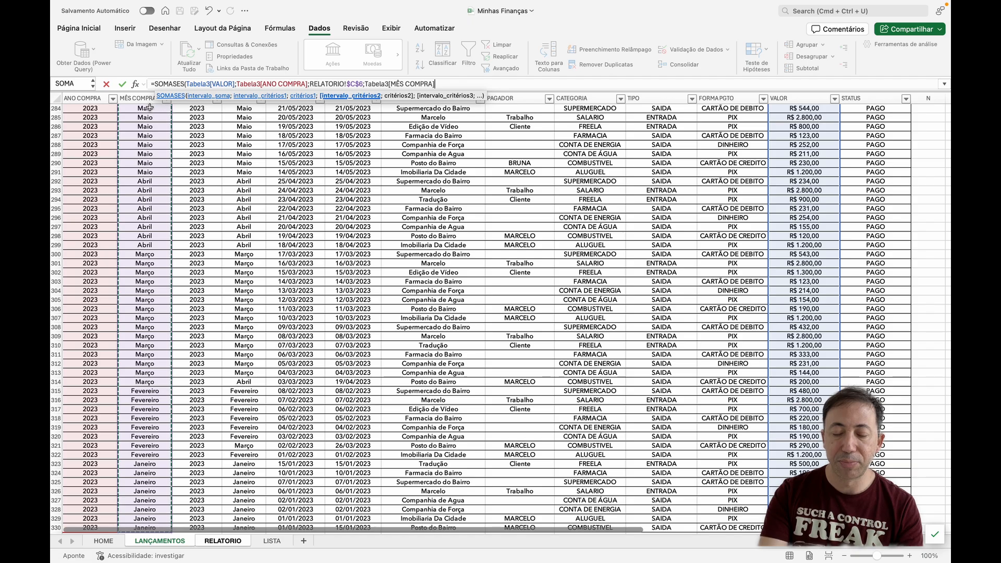
text(;)
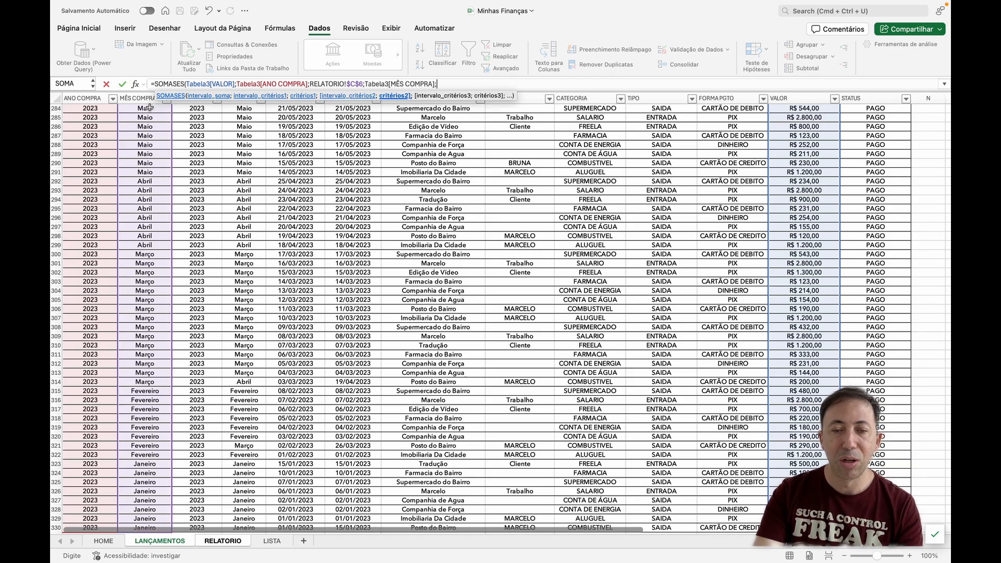
Step: Use the Janeiro header in RELATORIO cell C13 as the second criterion, locking only its row as C$13
click(227, 541)
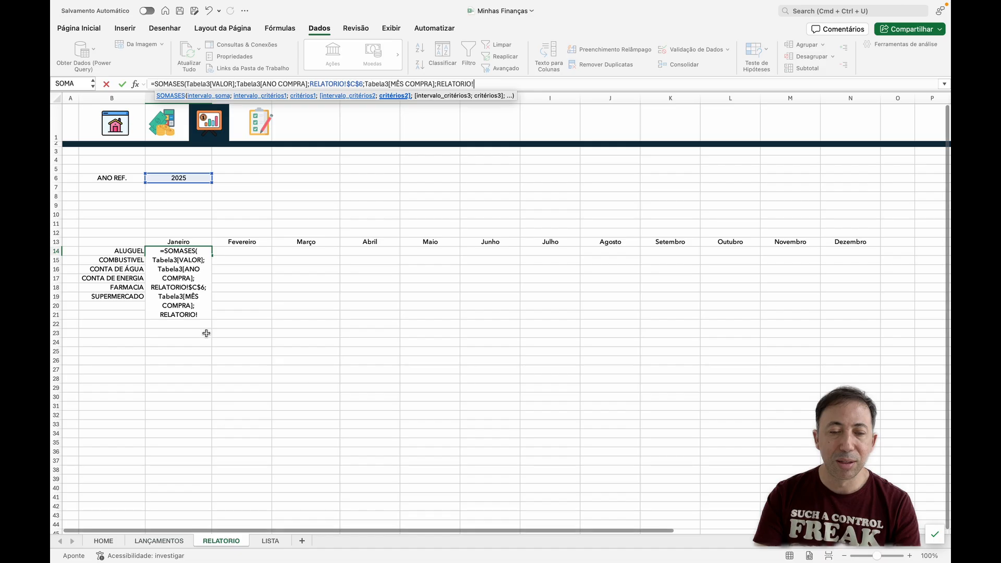
click(183, 241)
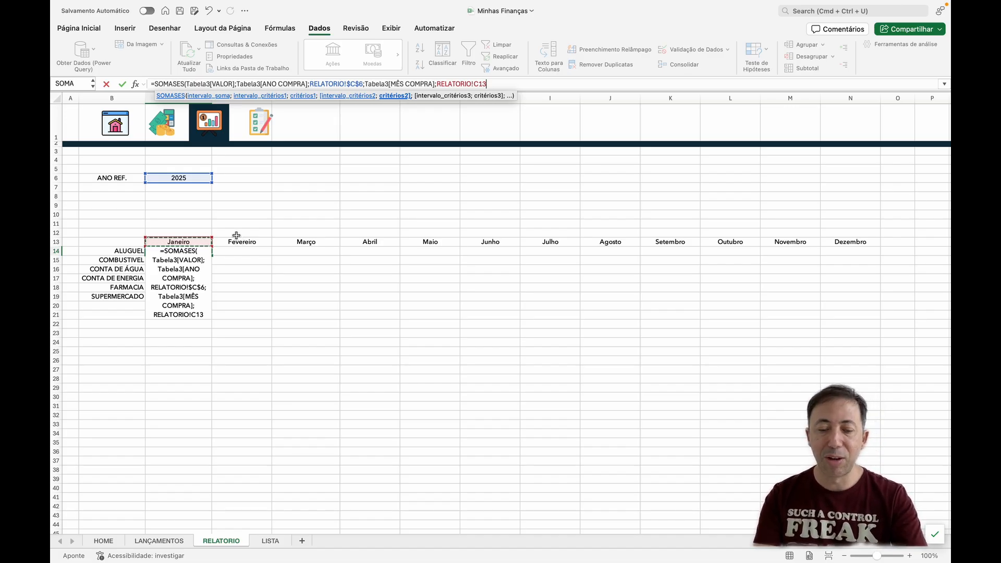
key(F4)
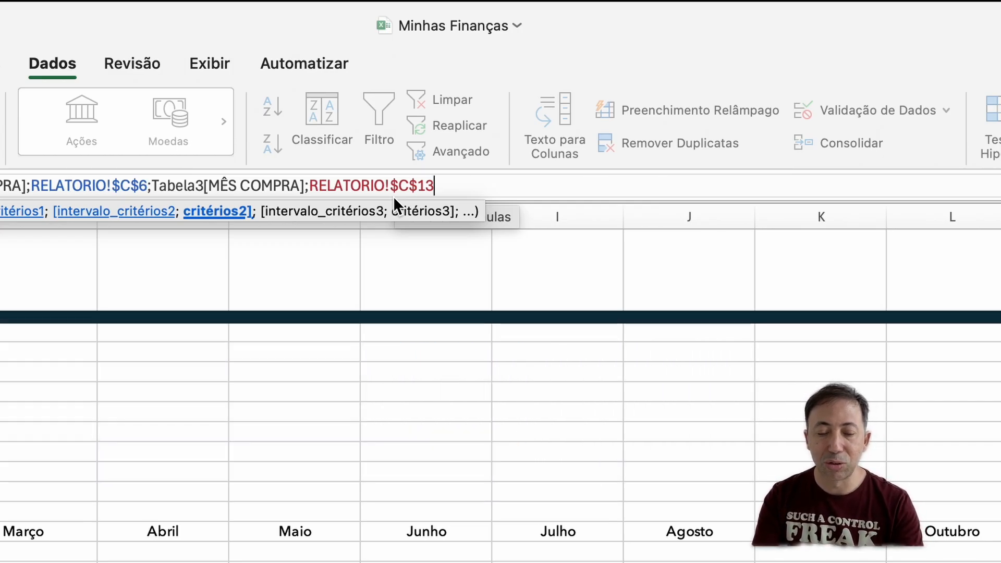
key(F4)
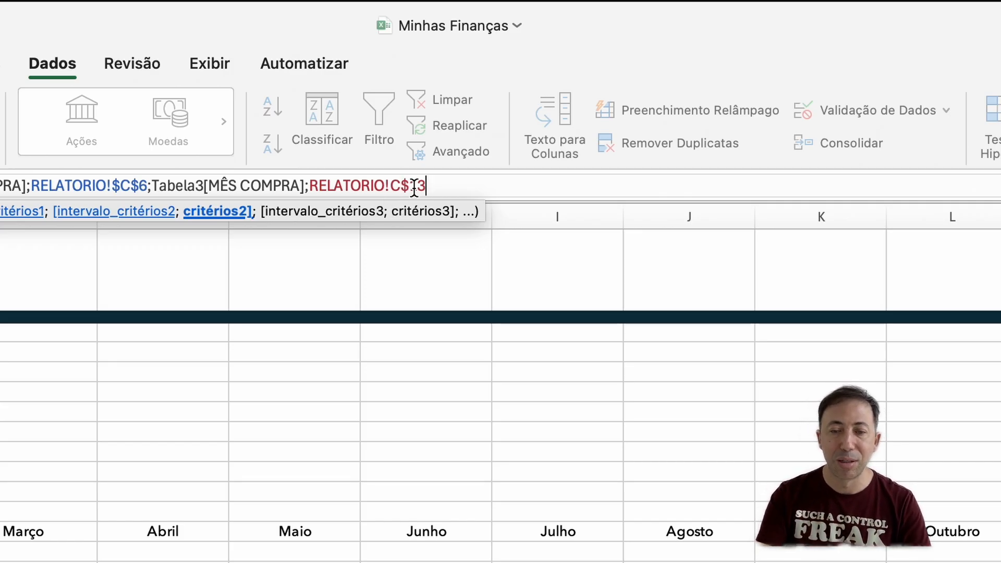
text(;)
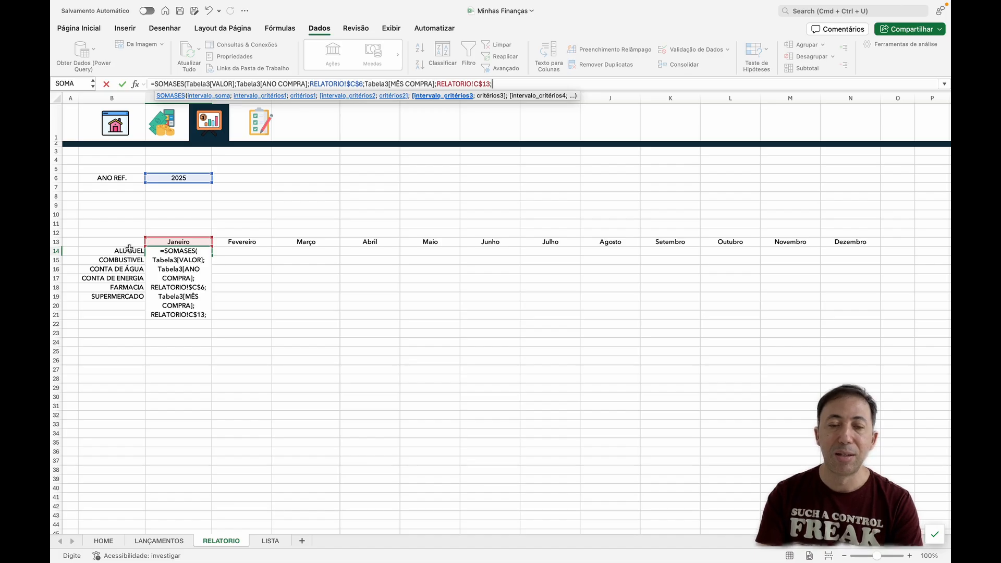
Step: Add the whole CATEGORIA column of the LANÇAMENTOS table as the formula's third criteria range
click(169, 543)
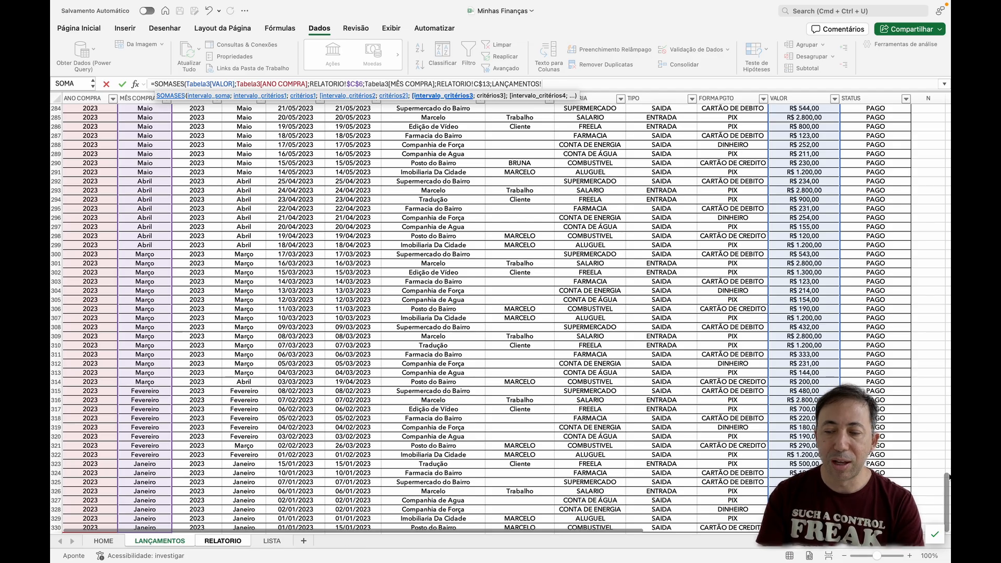
drag(949, 483, 942, 100)
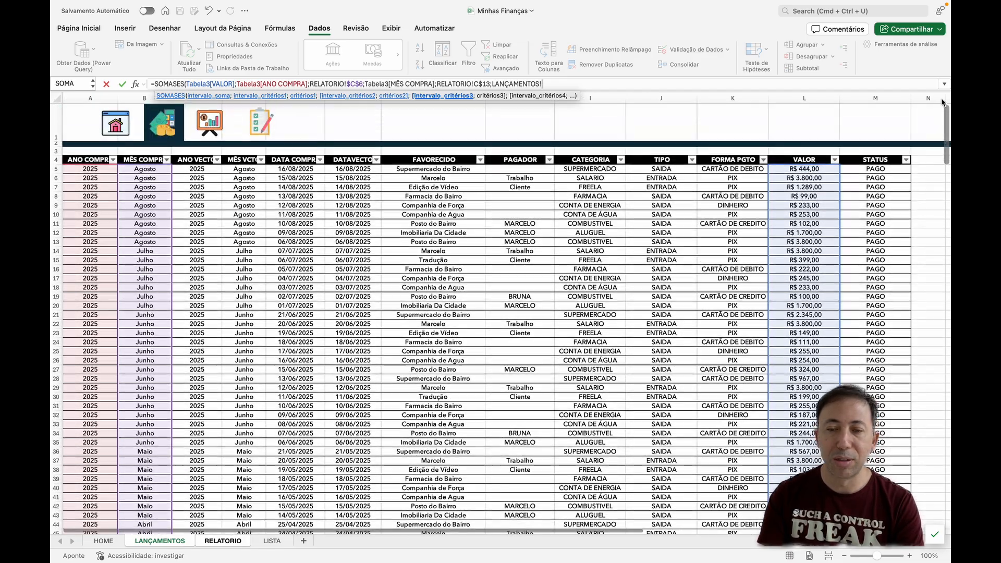
click(611, 170)
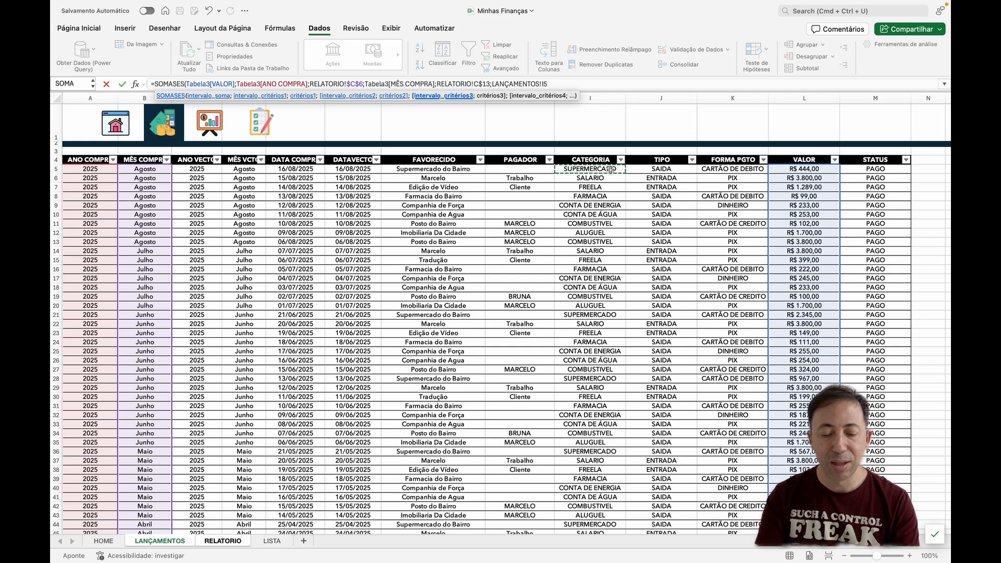
key(super+shift+Down)
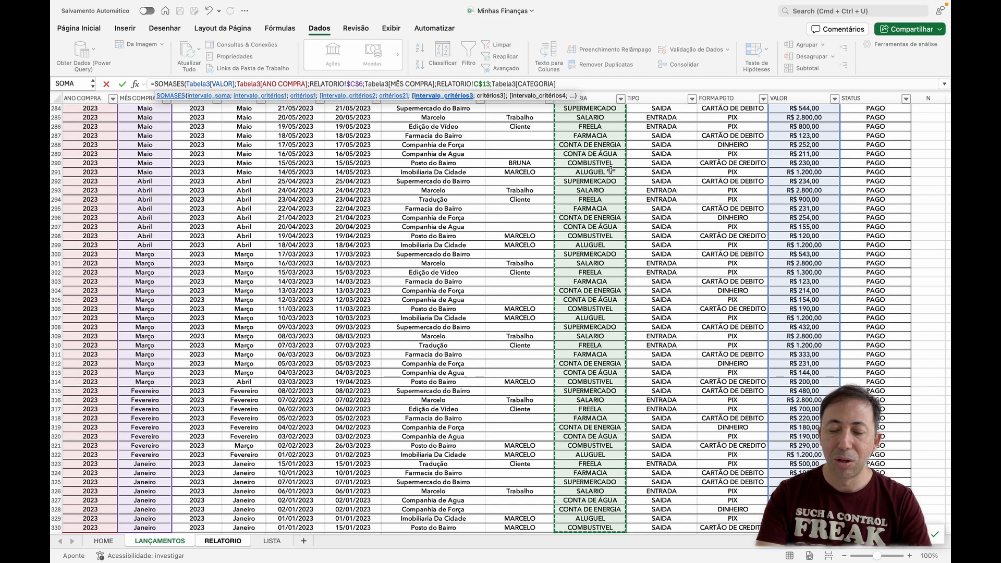
text(;)
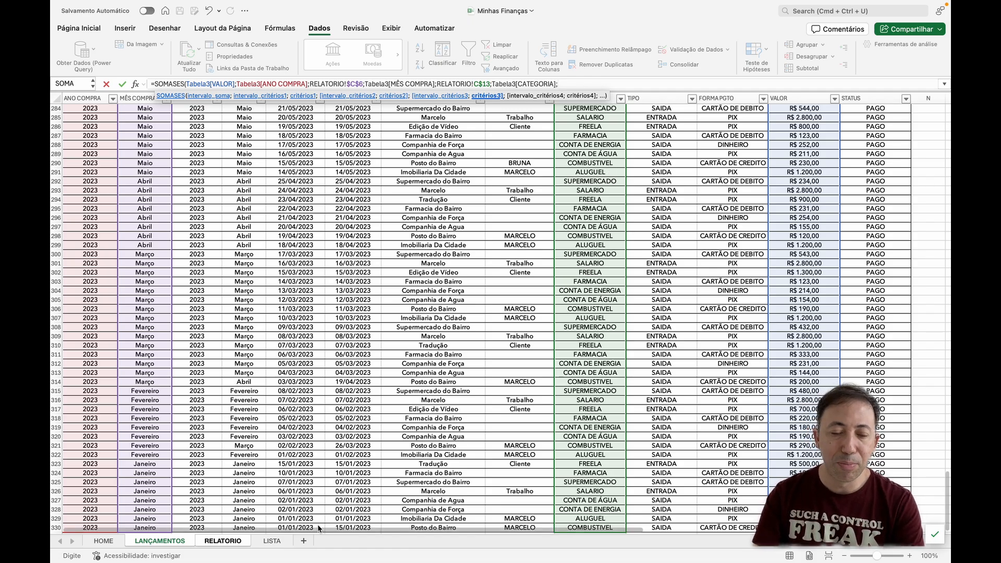
Step: Use the ALUGUEL label in RELATORIO cell B14 as the third criterion, locking only its column as $B14, and complete the SOMASES formula
click(235, 541)
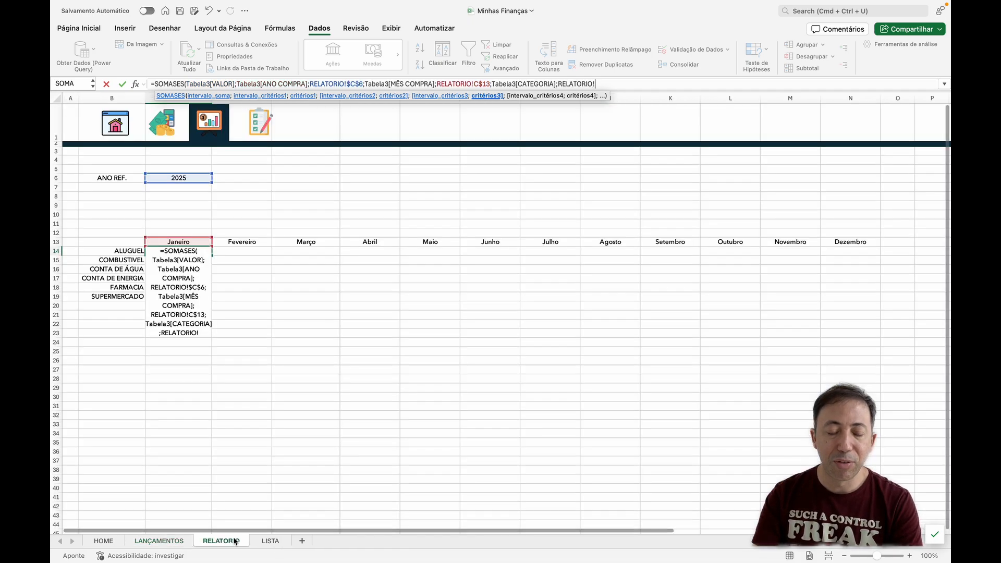
click(127, 252)
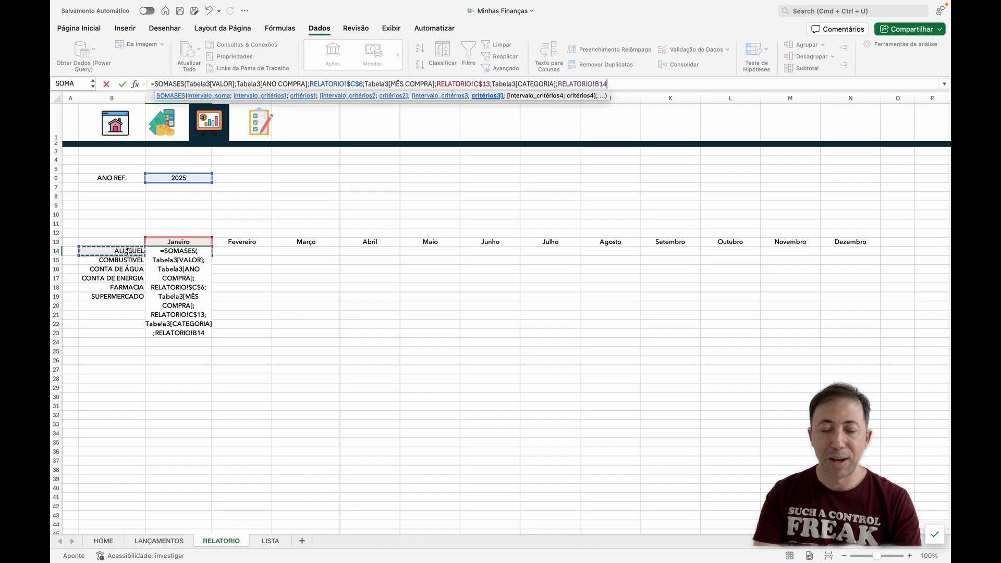
key(F4)
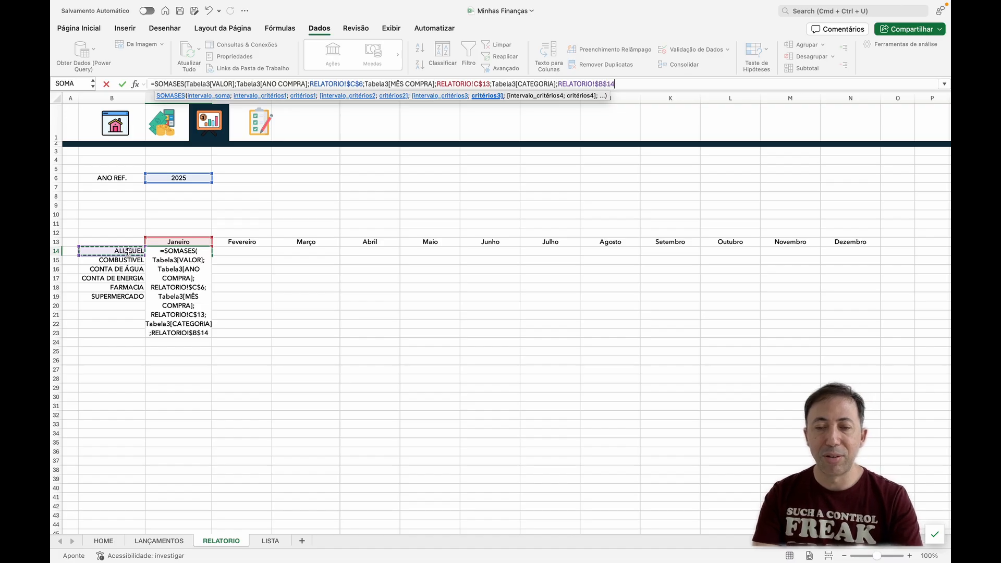
key(F4)
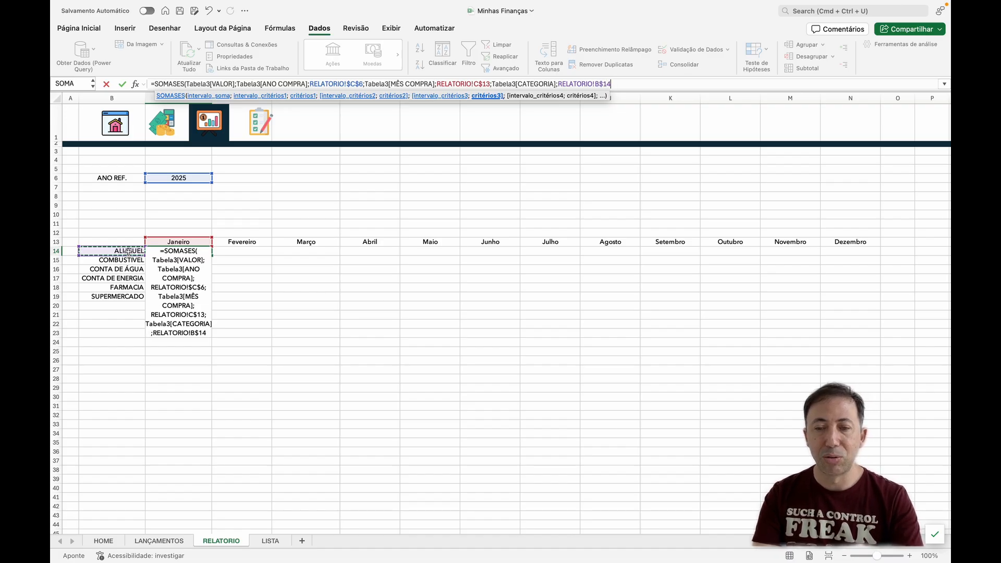
key(F4)
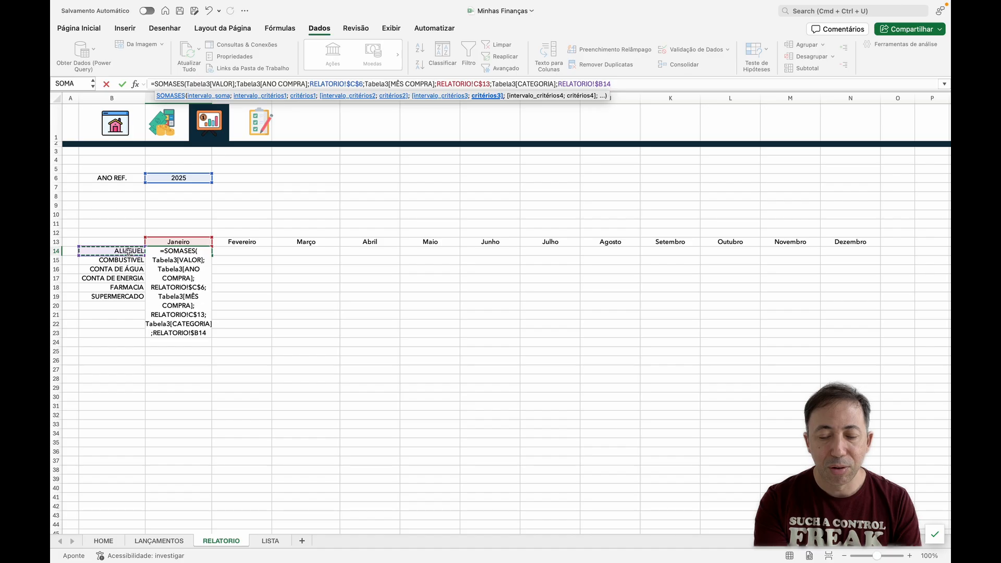
text())
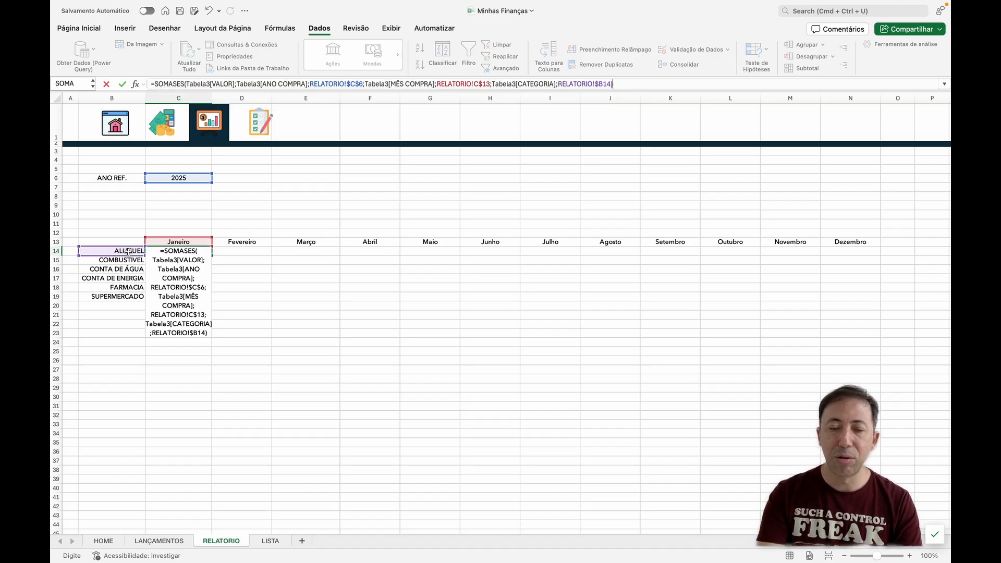
key(Return)
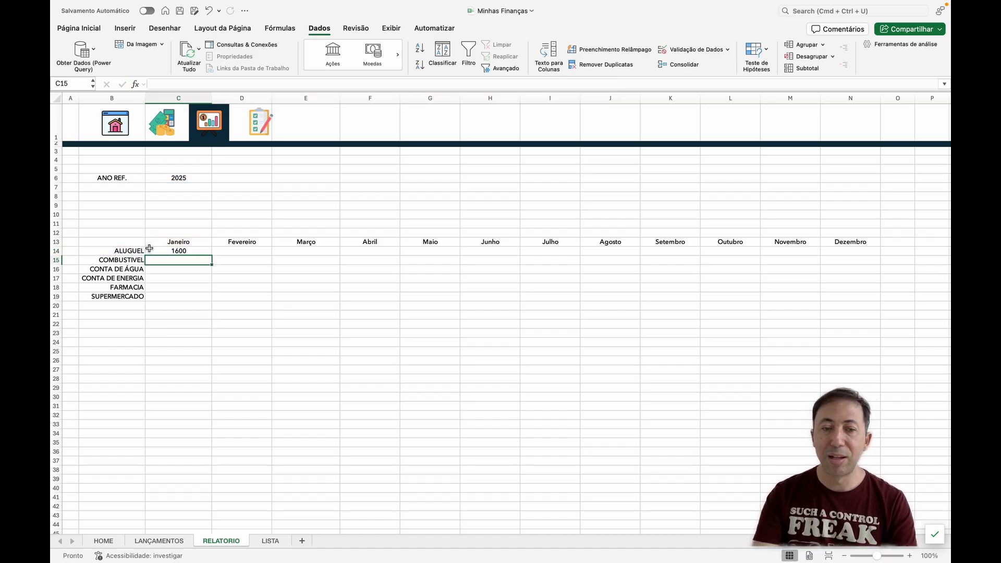
Step: Fill the C14 formula down to C19 for all categories and set the reference year in C6 to 2024
click(173, 251)
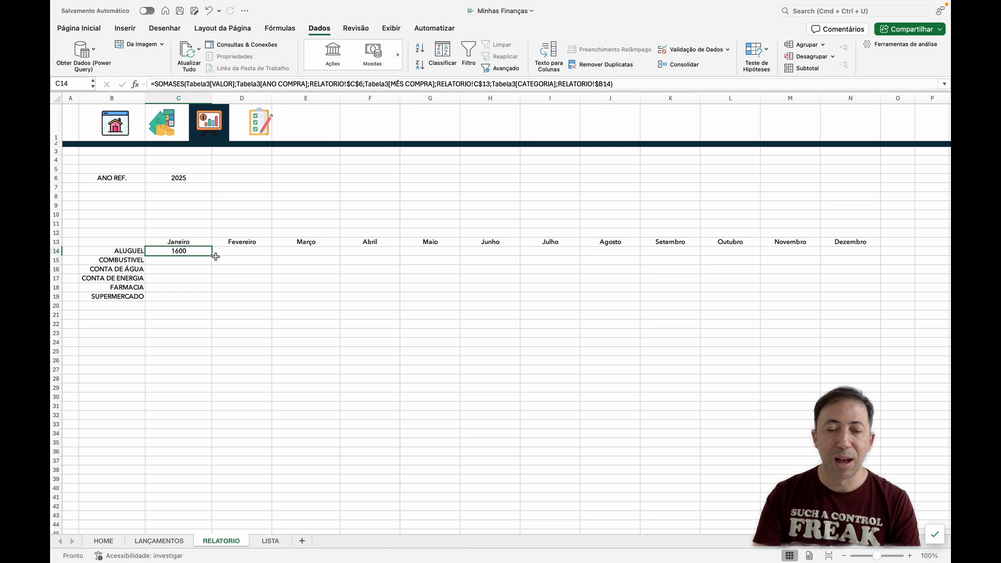
drag(213, 256, 211, 297)
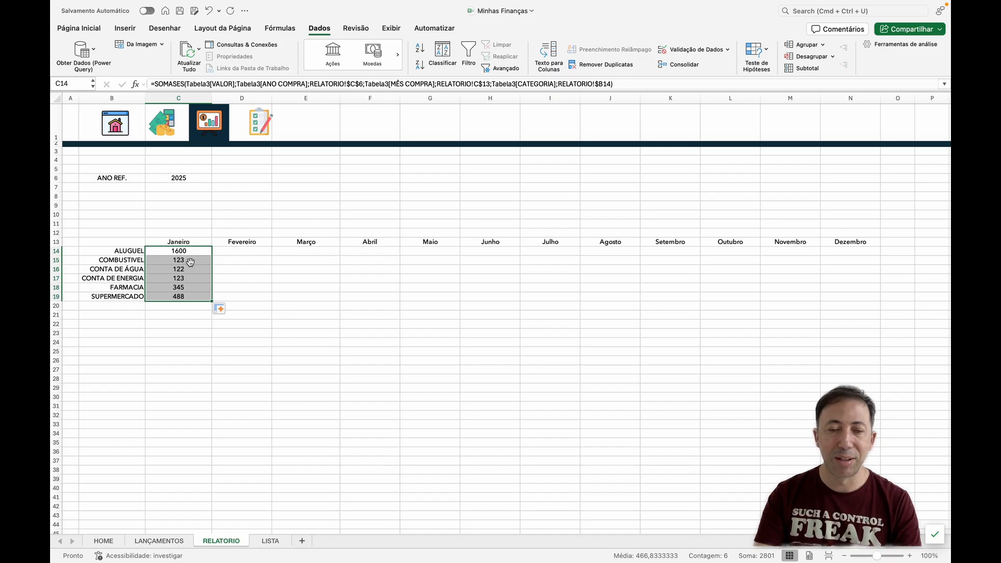
click(183, 179)
click(216, 179)
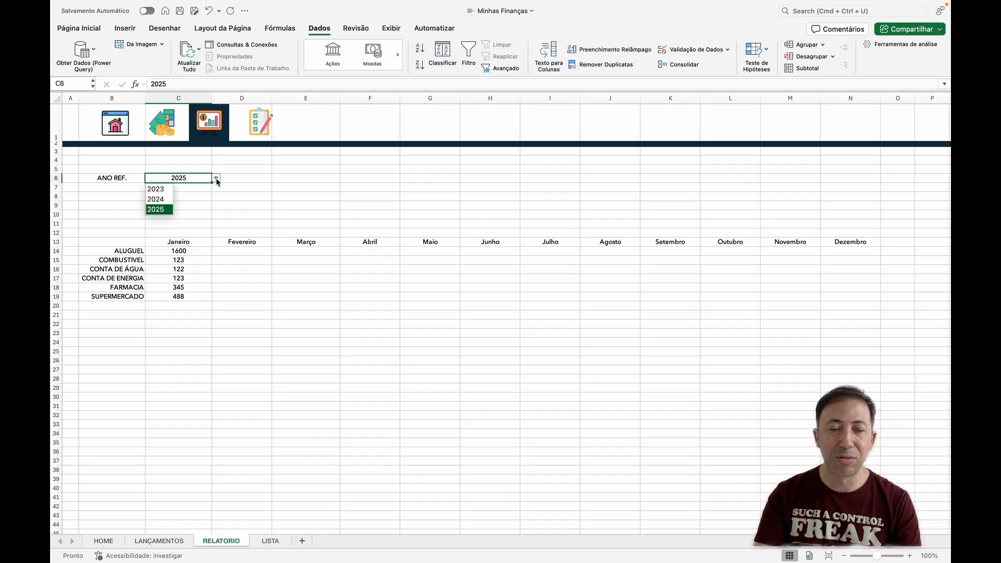
click(157, 199)
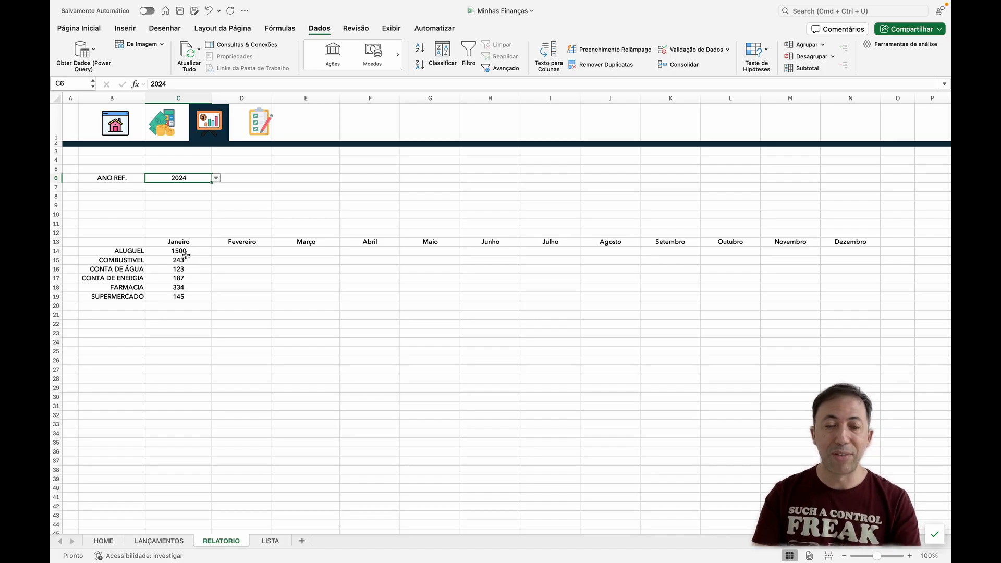
Step: Clear the January totals in C15:C19 and remove the row lock in C14's formula, changing C$13 to C13
drag(186, 256, 185, 297)
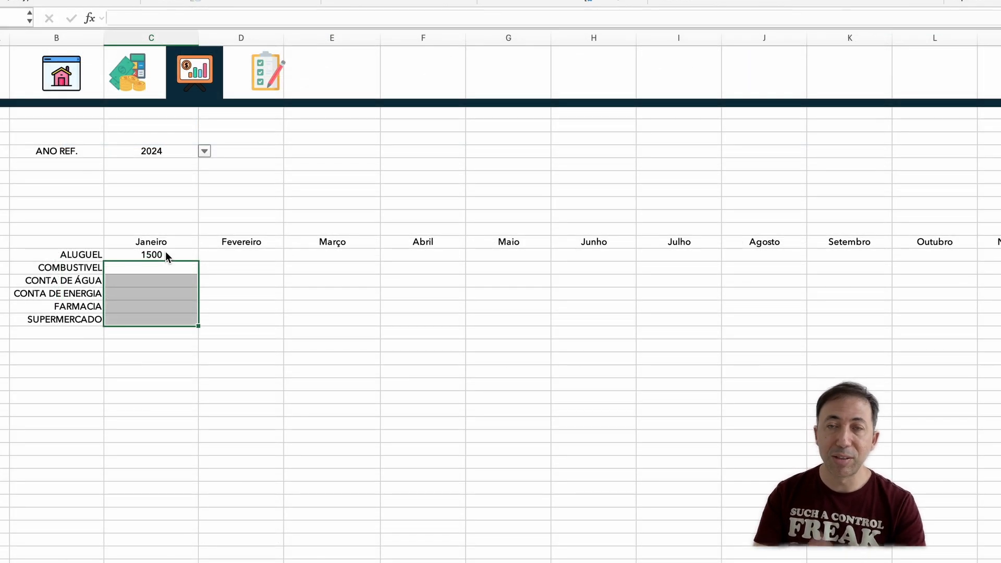
click(165, 252)
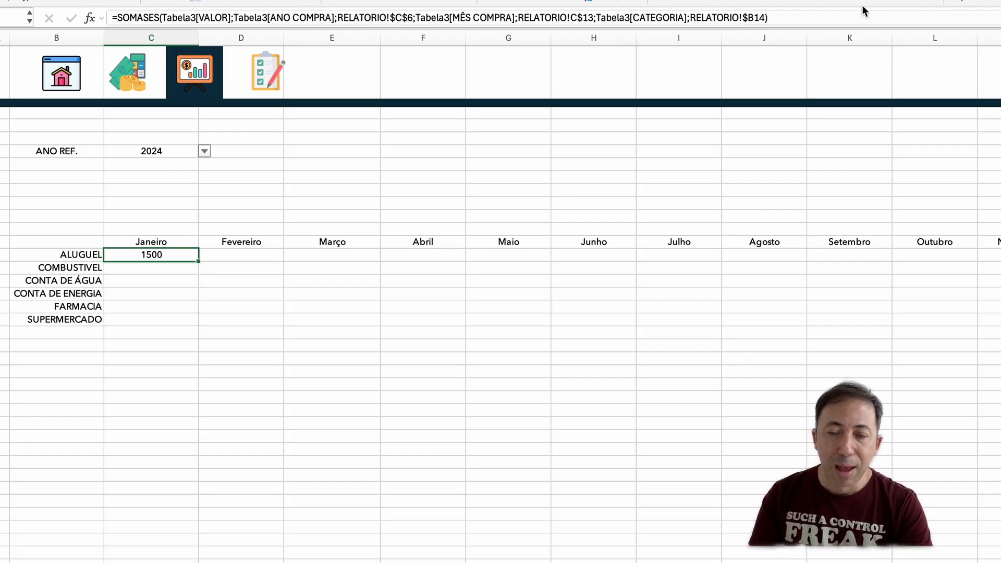
click(760, 15)
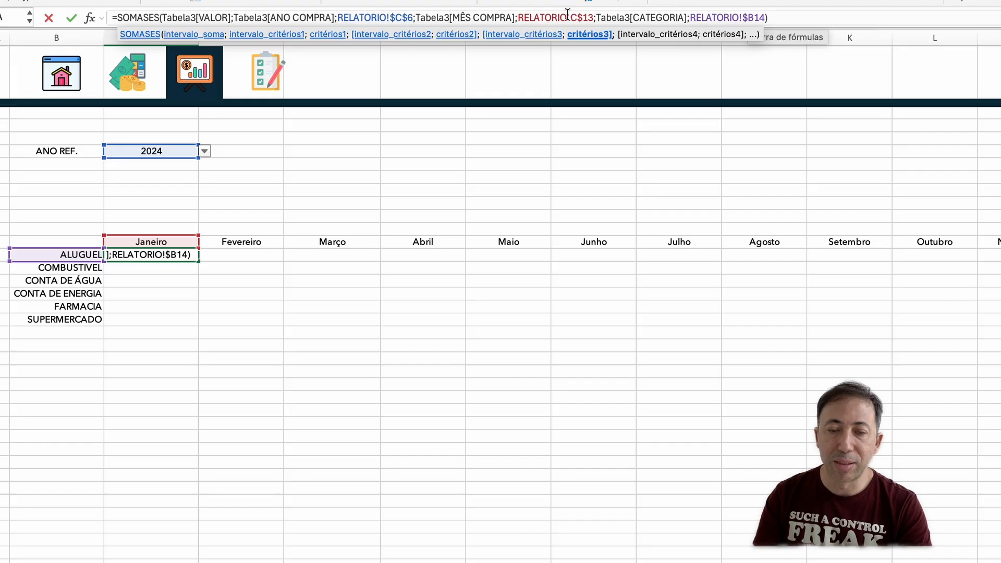
click(589, 15)
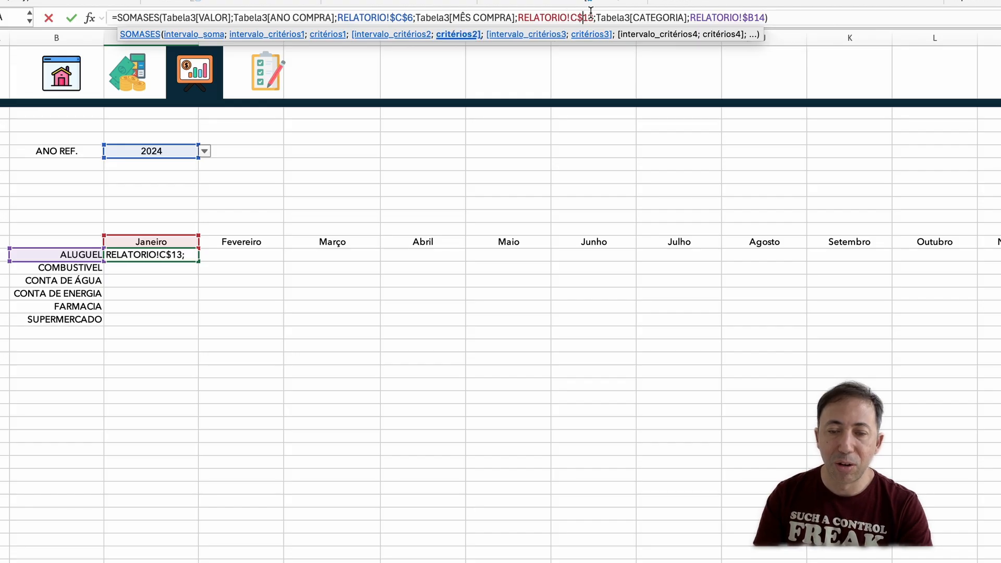
key(BackSpace)
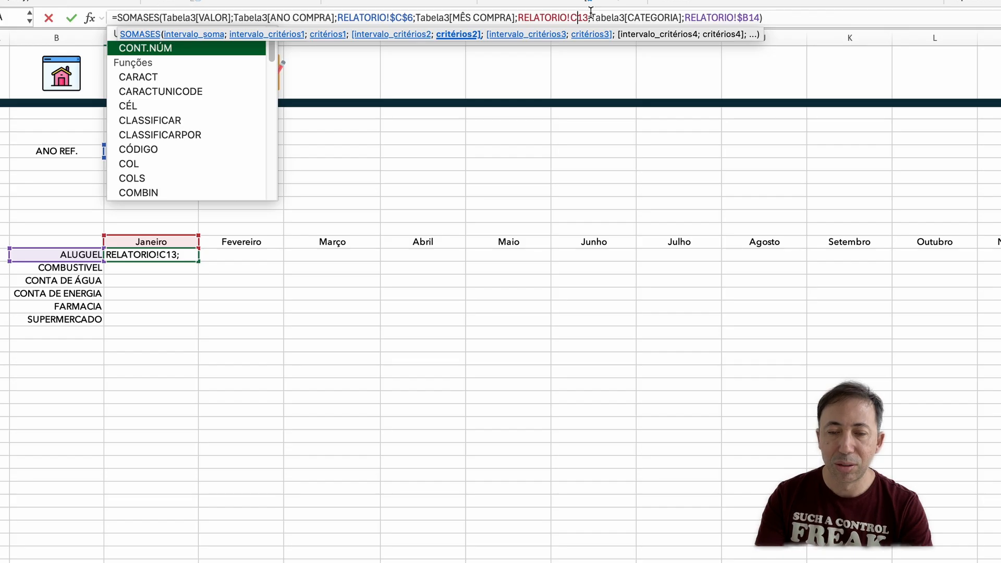
key(Return)
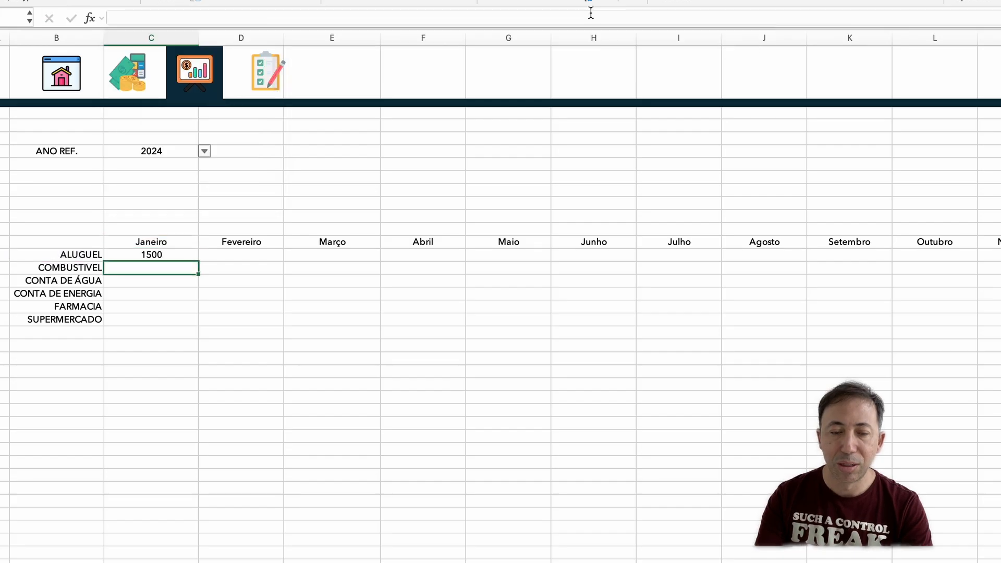
Step: Fill the unlocked C14 formula down to C19 and inspect the month references in the COMBUSTIVEL and SUPERMERCADO formulas
click(177, 253)
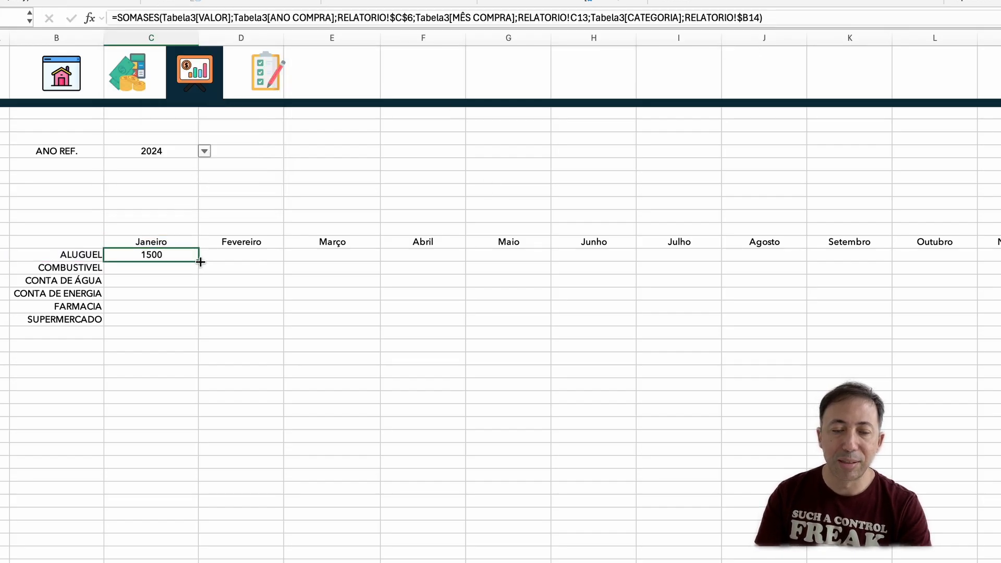
drag(201, 262, 201, 327)
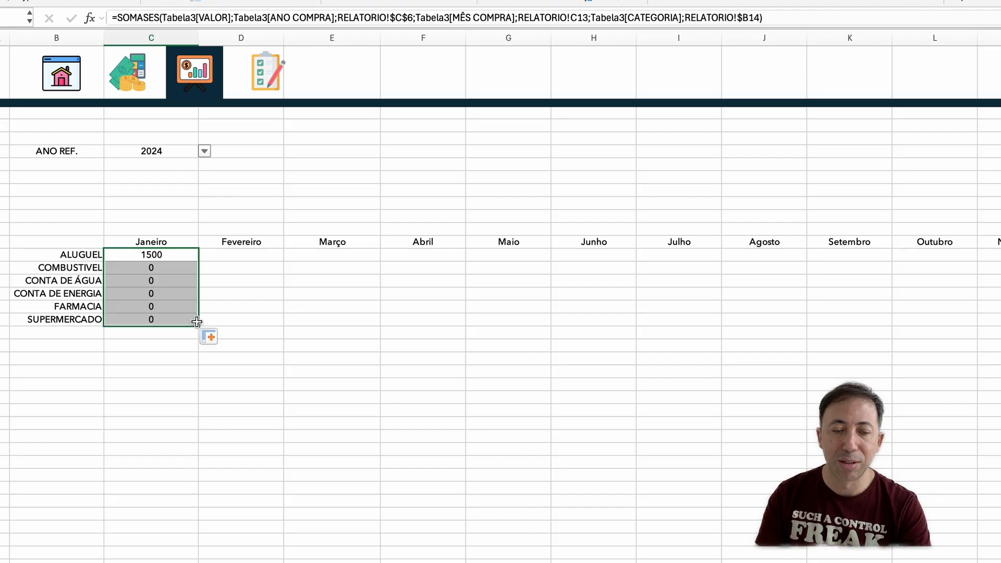
double_click(179, 268)
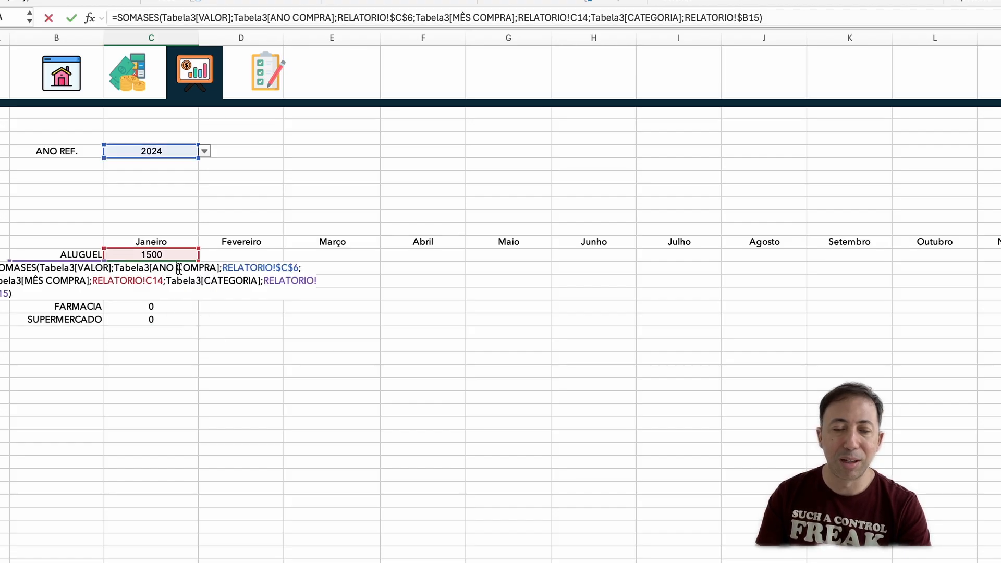
click(180, 324)
drag(180, 325, 342, 362)
key(Escape)
click(150, 307)
click(150, 319)
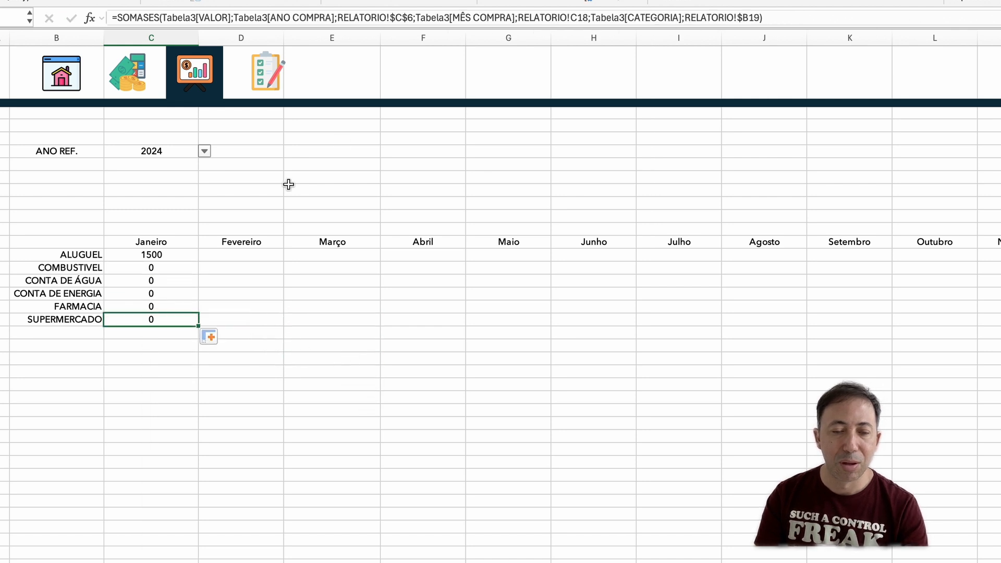
click(469, 19)
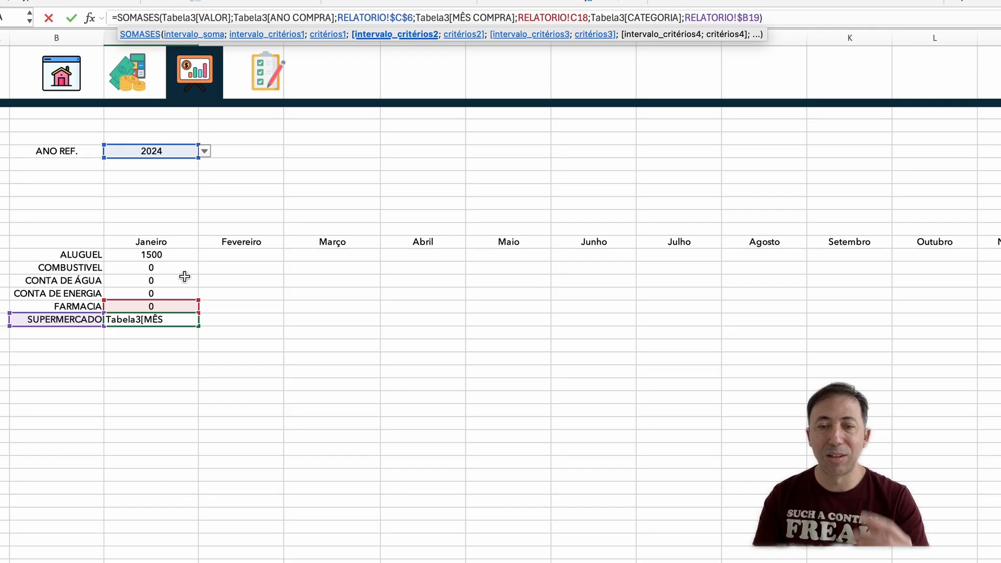
key(Return)
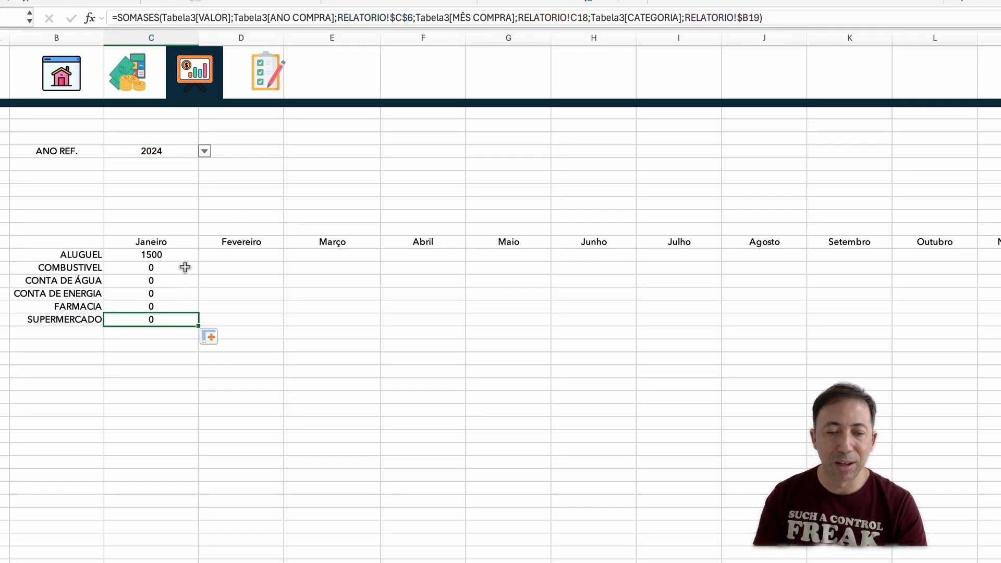
Step: Clear C15:C19 and restore the row lock on the Janeiro reference in C14's formula as C$13
drag(186, 267, 175, 320)
key(Delete)
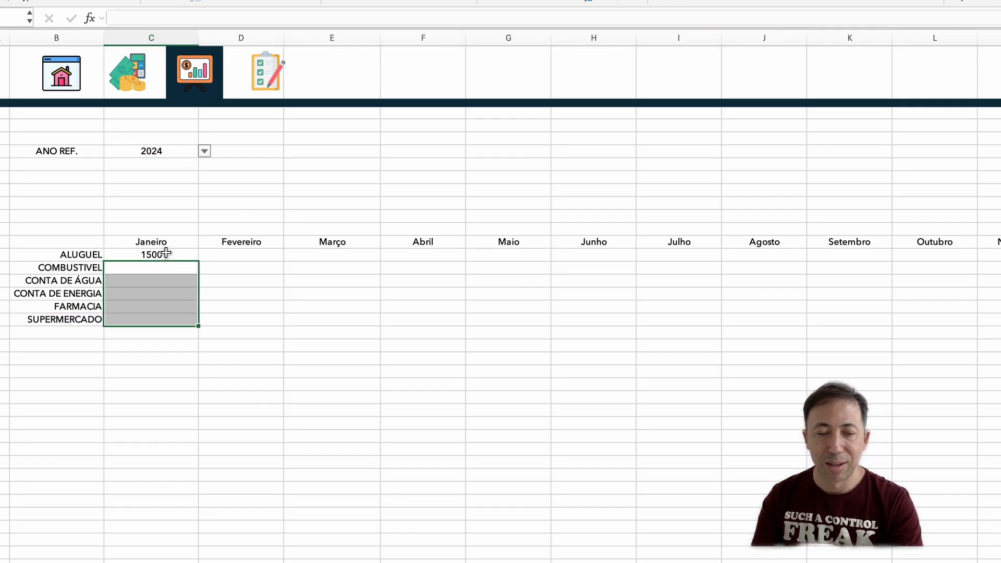
click(168, 255)
click(579, 19)
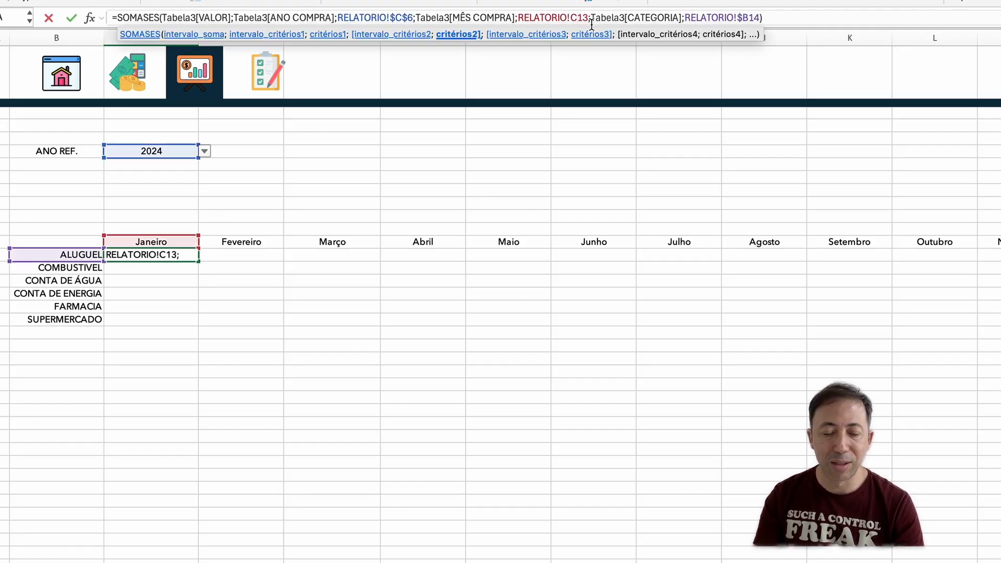
text($)
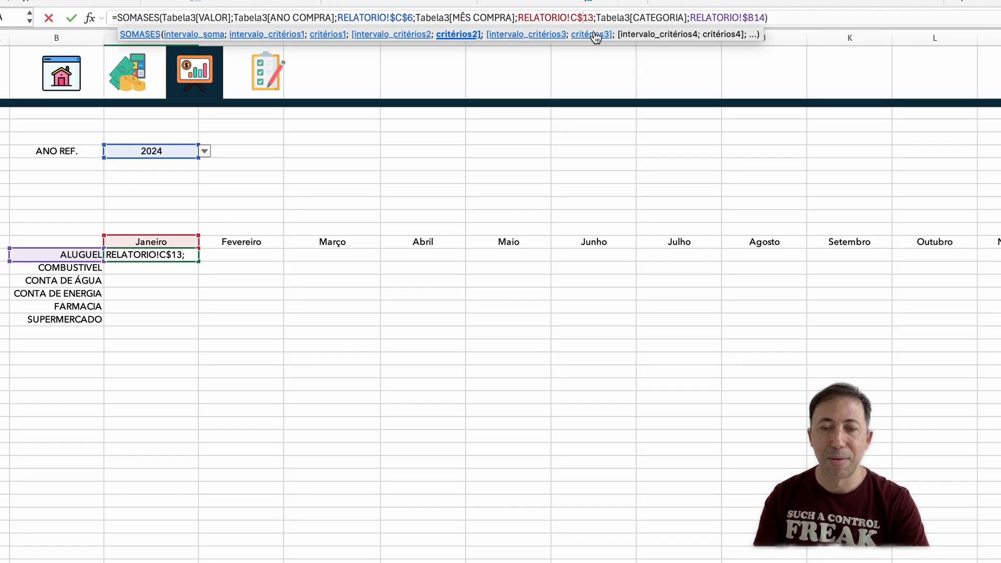
key(Return)
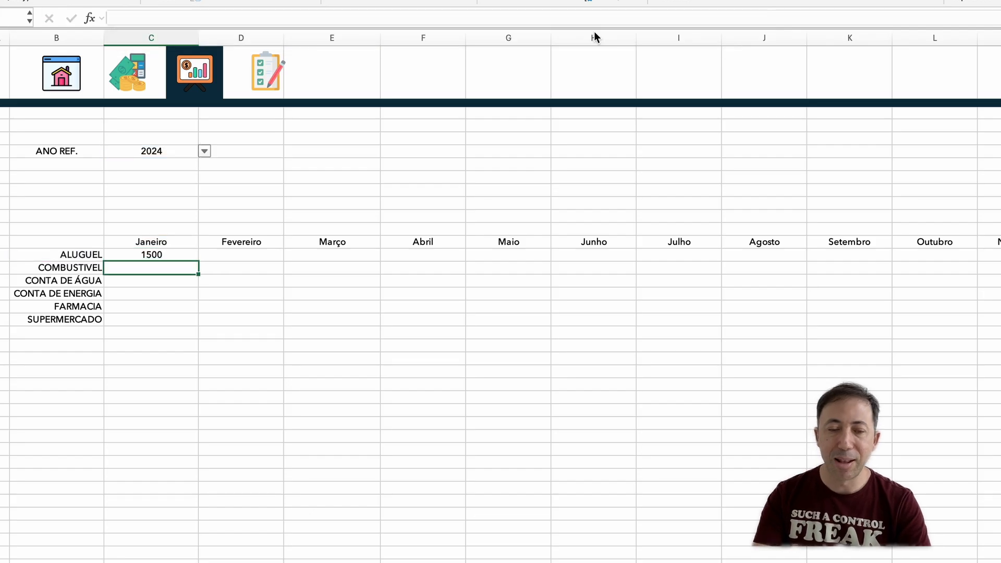
Step: Fill the row-locked C14 formula down through the SUPERMERCADO row in C19
click(197, 260)
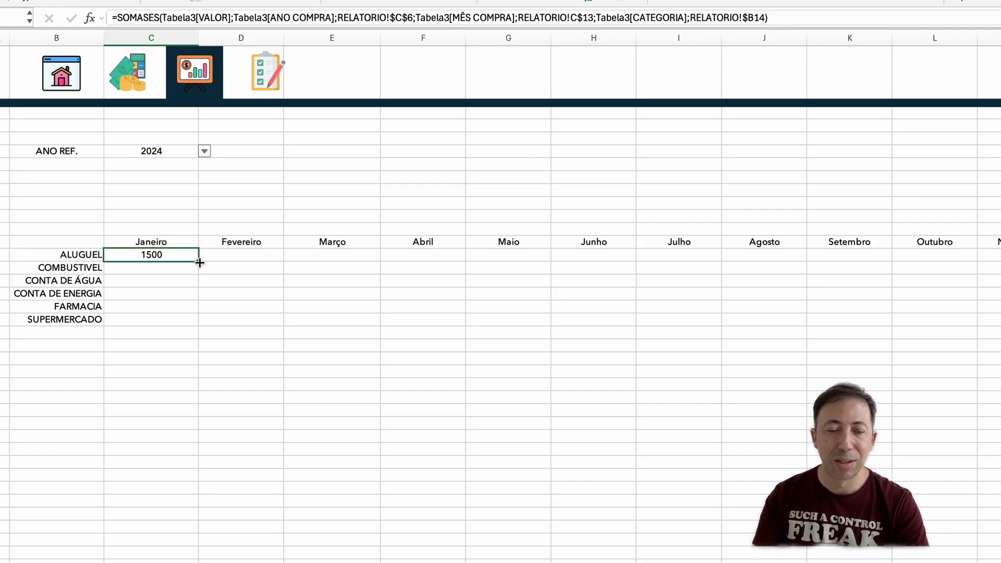
drag(200, 262, 199, 287)
drag(199, 288, 203, 322)
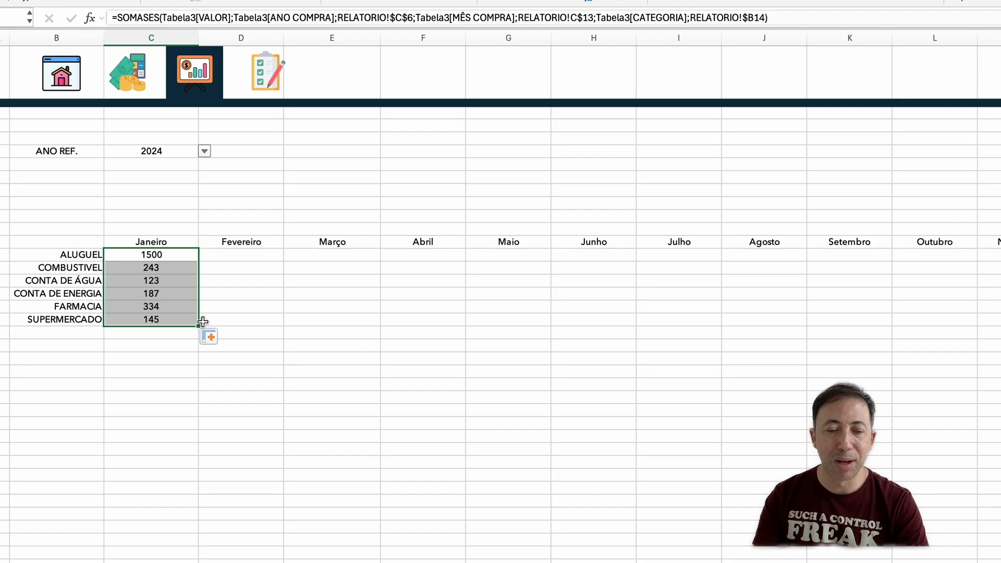
click(263, 316)
click(179, 255)
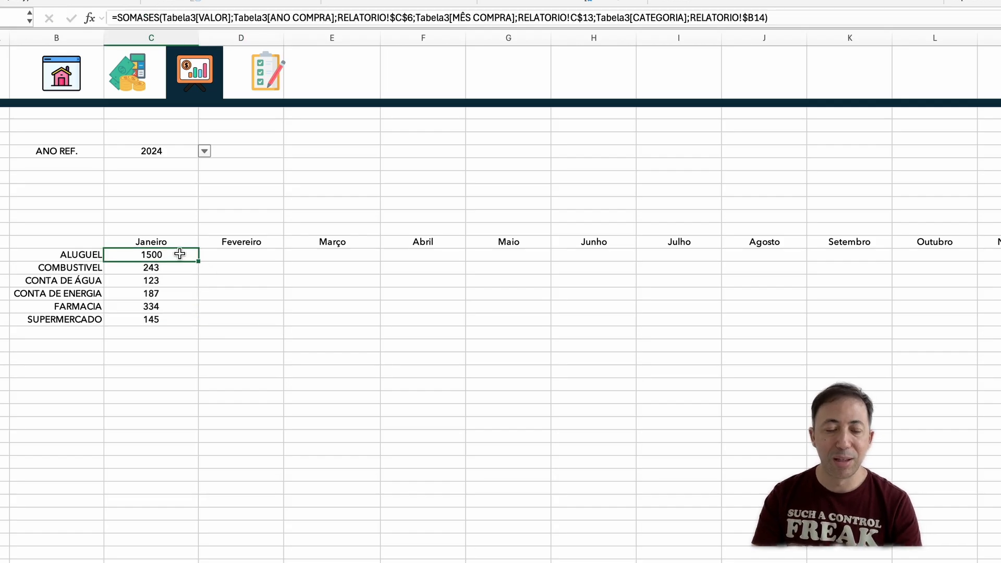
Step: Copy the ALUGUEL formula from C14 into the Fevereiro column at D14 and fill it down through SUPERMERCADO
key(super+c)
key(Right)
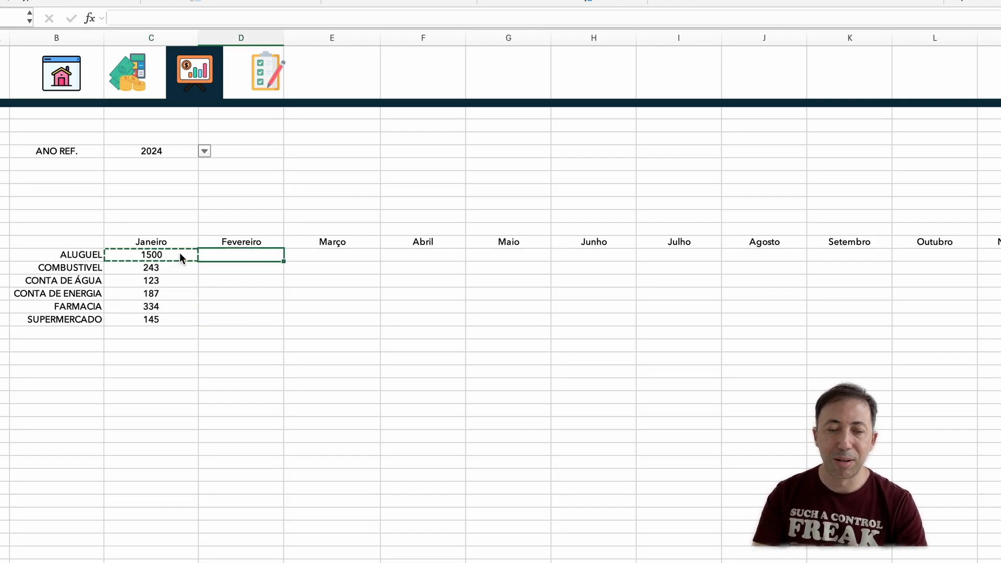
key(Return)
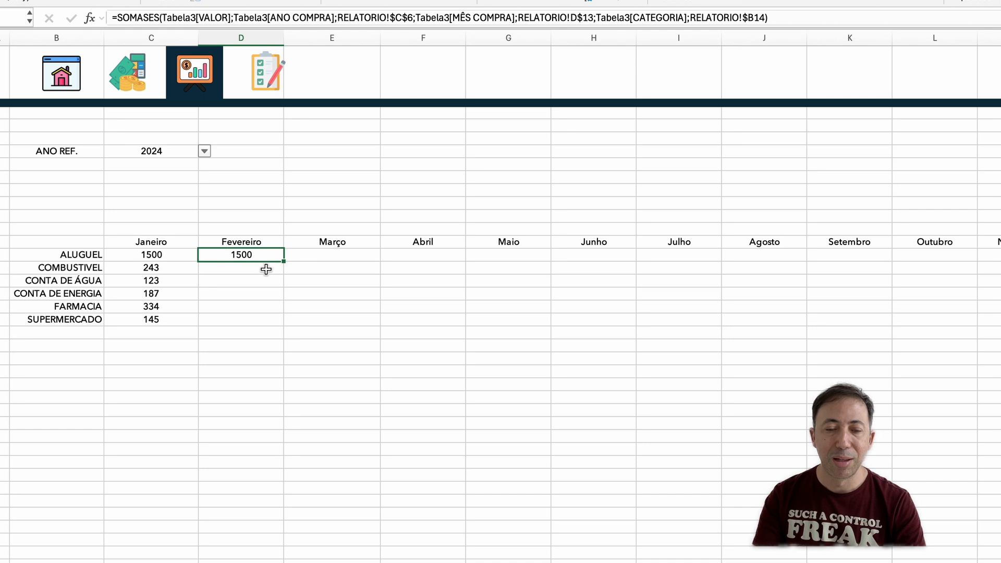
double_click(284, 263)
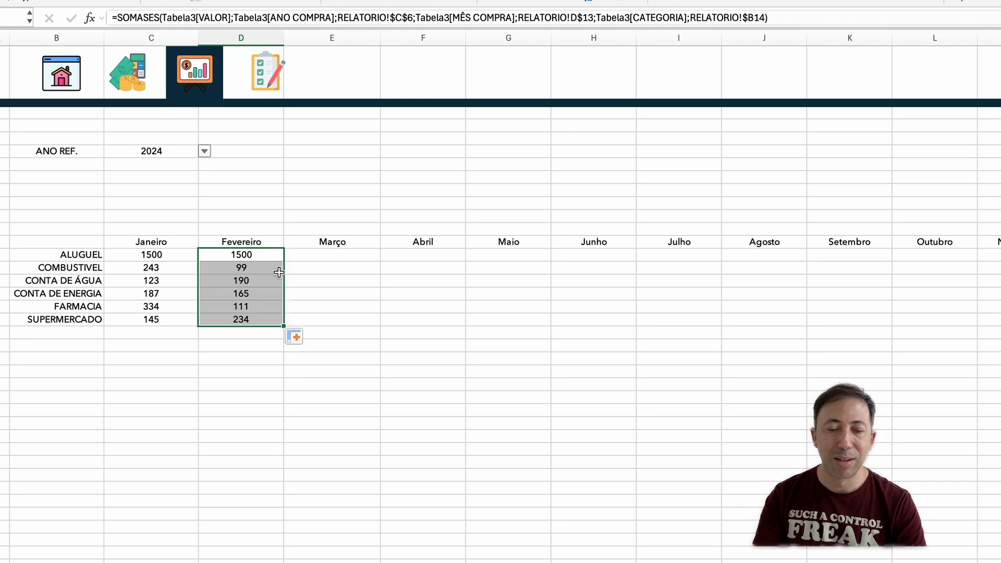
Step: Copy D14's formula into the Março column at E14 and fill it down through the SUPERMERCADO row
click(267, 256)
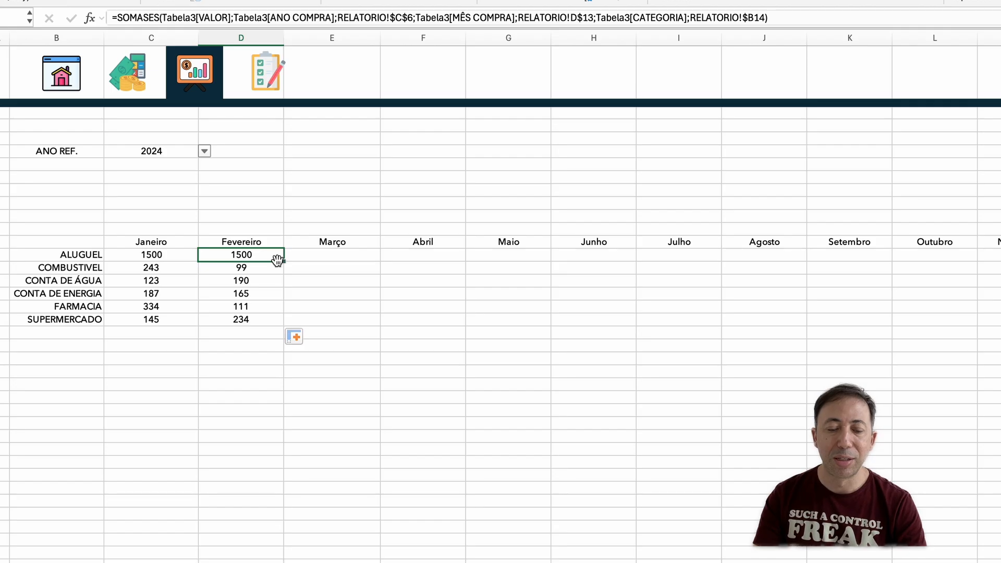
key(super+c)
key(Right)
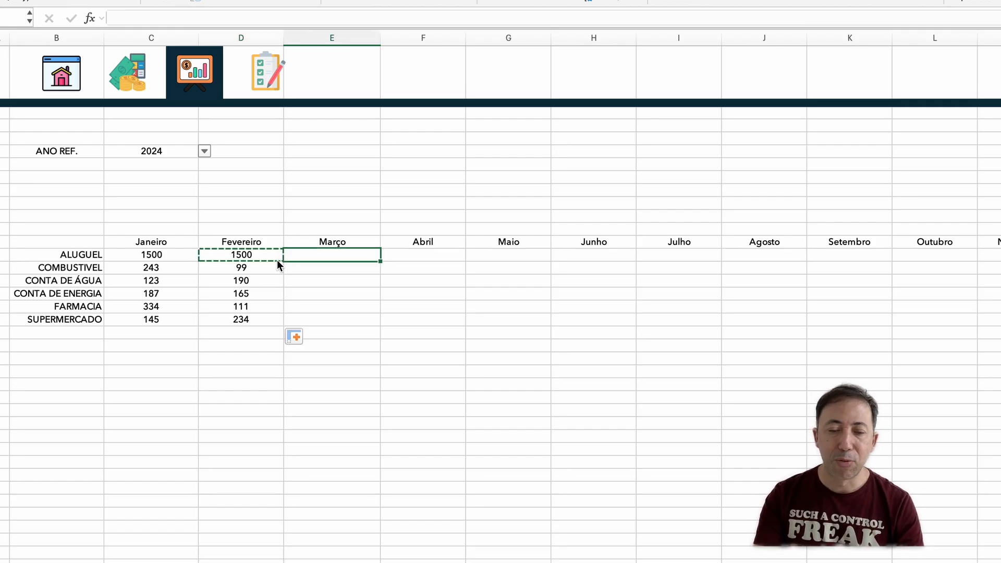
key(Return)
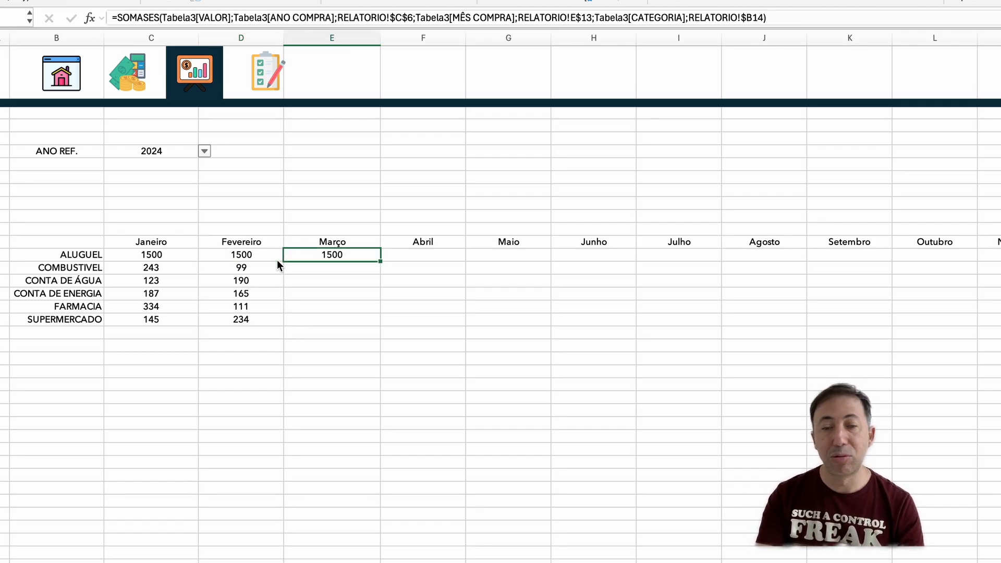
double_click(384, 262)
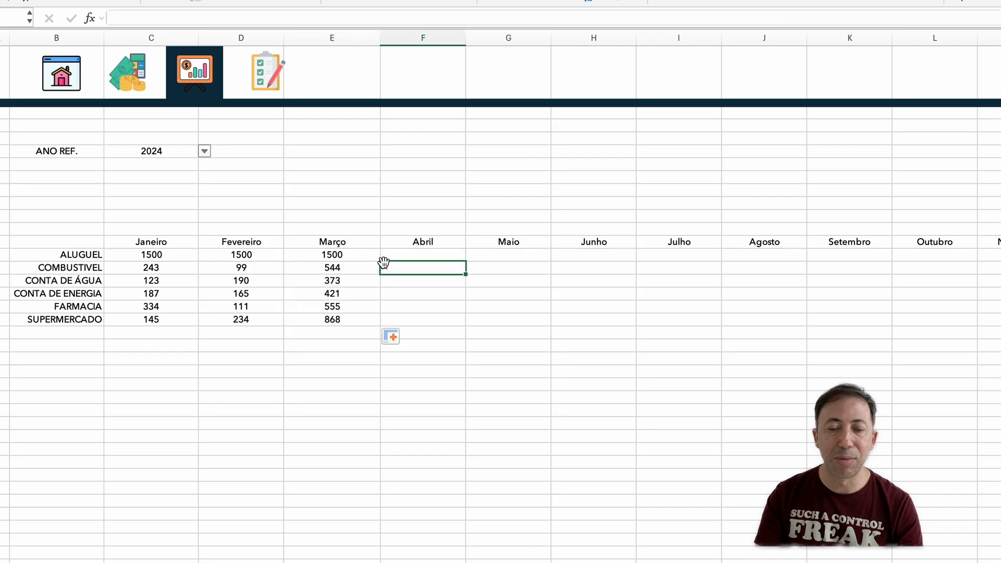
Step: Extend the ALUGUEL formula from E14 across Abril to Dezembro and fill those columns down to row 19
click(364, 257)
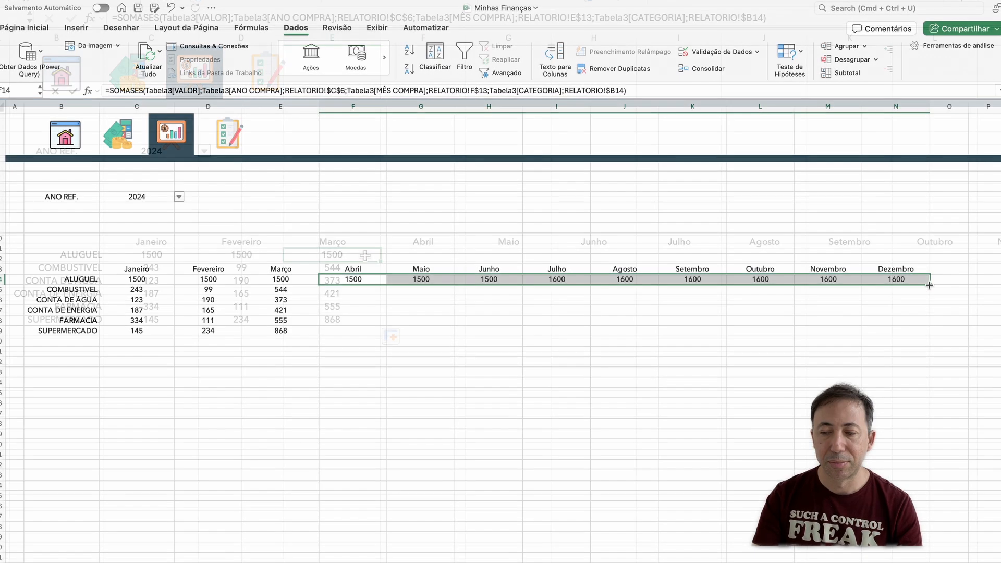
double_click(931, 285)
double_click(537, 434)
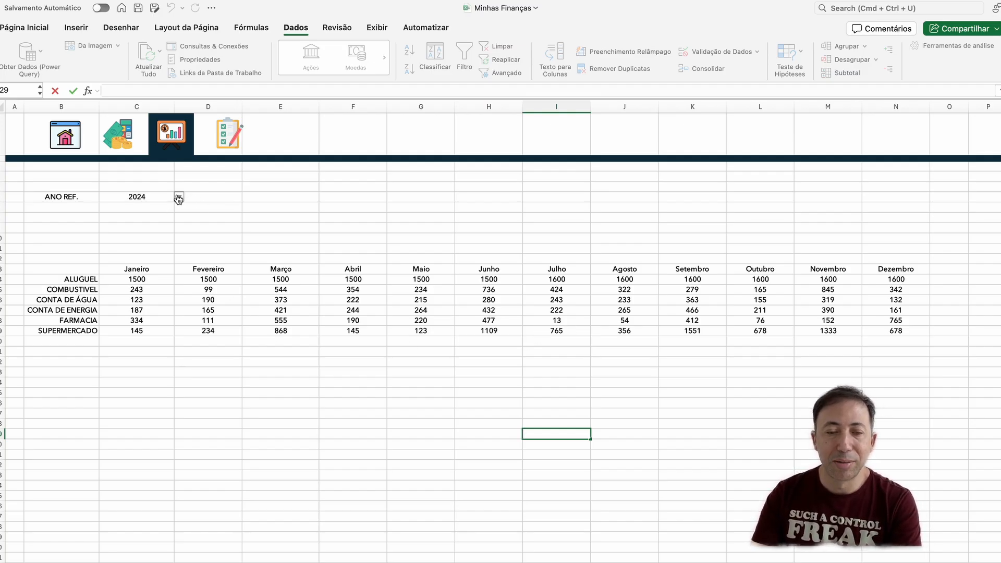
Step: Set the reference year in C6 to 2025 and check the Setembro to Dezembro totals
click(178, 198)
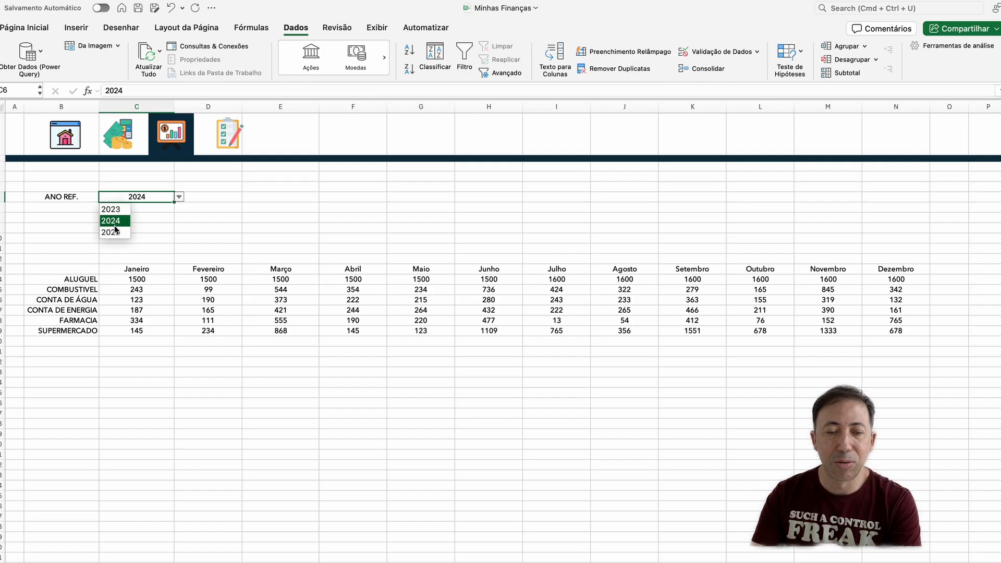
click(116, 233)
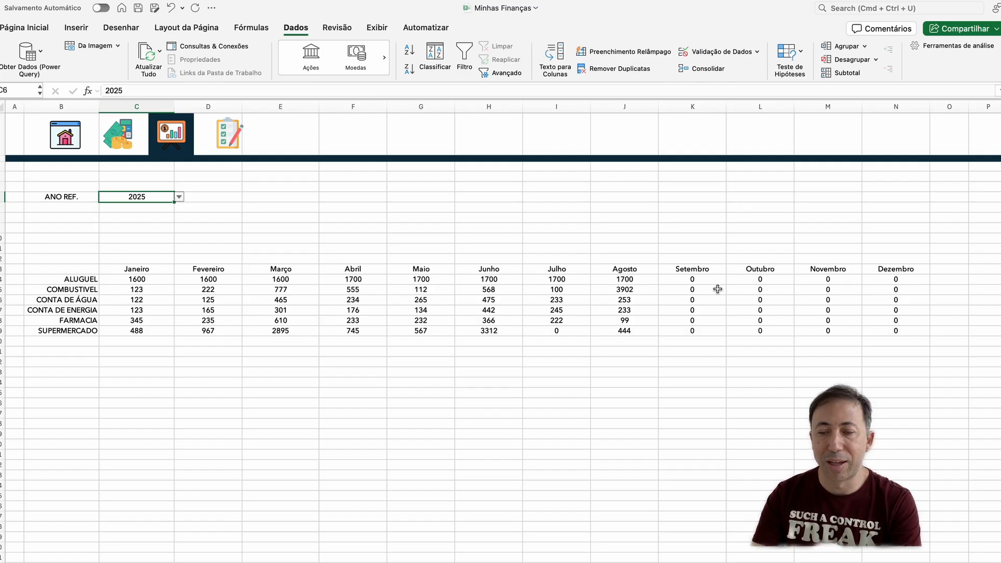
drag(698, 279, 868, 334)
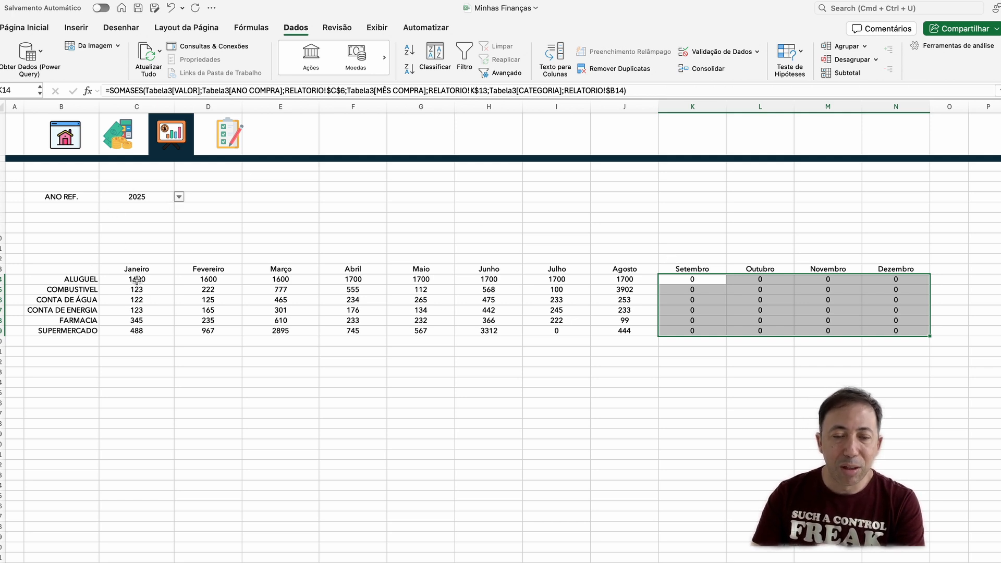
Step: Format all the category totals in C14:N19 with the Moeda number format
drag(136, 280, 626, 312)
drag(681, 311, 137, 276)
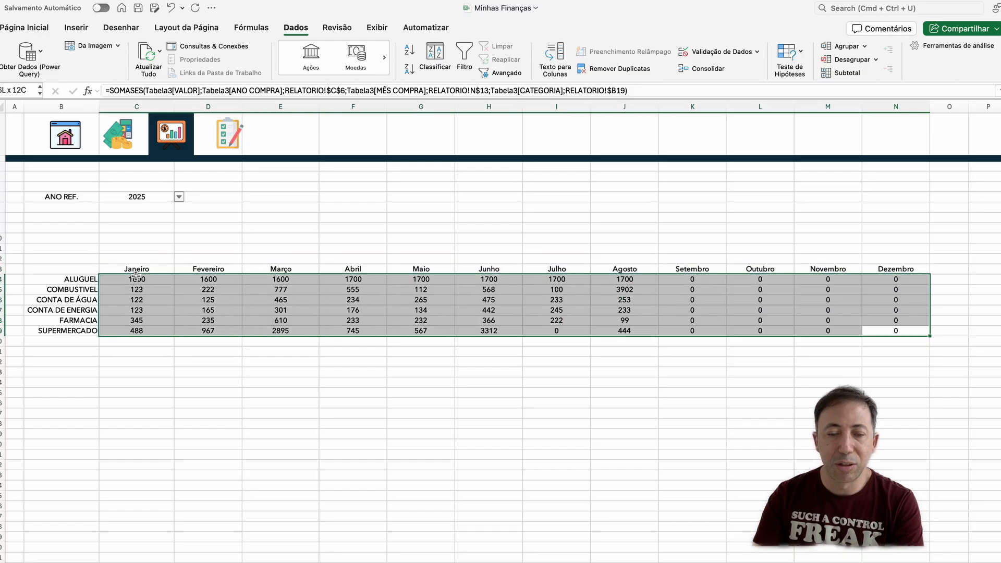
click(32, 28)
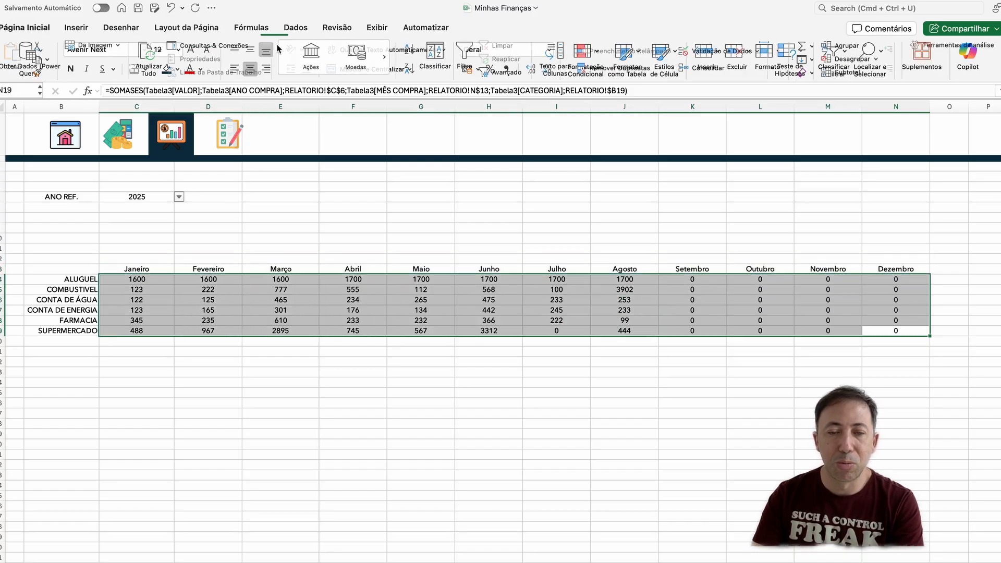
click(543, 53)
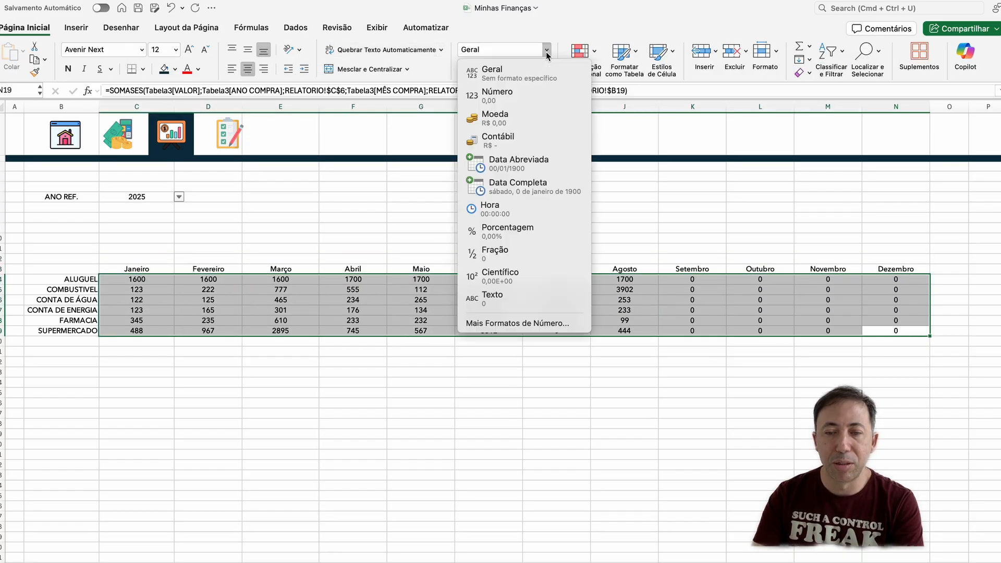
click(522, 118)
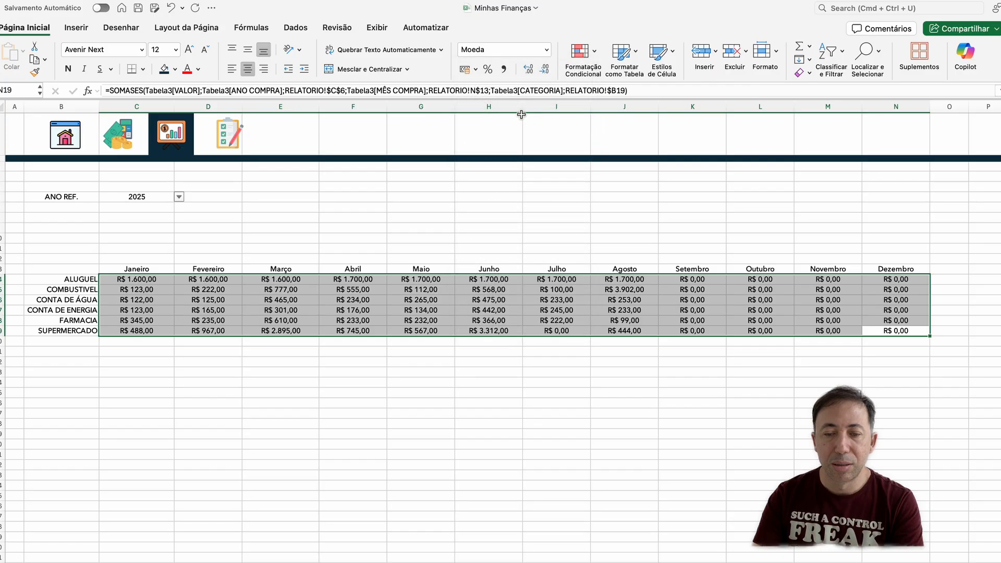
click(699, 381)
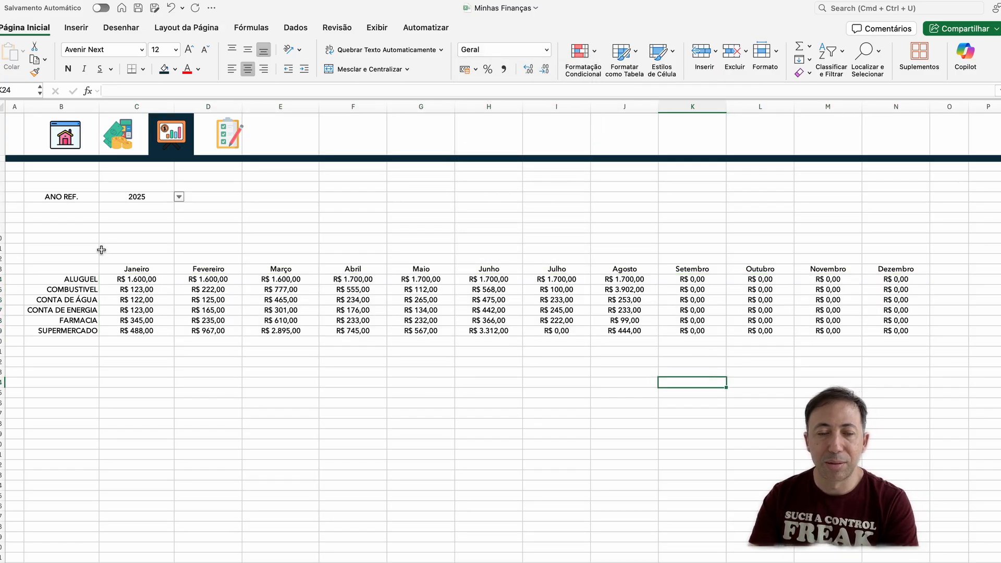
Step: Make the month headers in C13:N13, the category names in B14:B19 and the ANO REF. label bold
drag(135, 271, 892, 270)
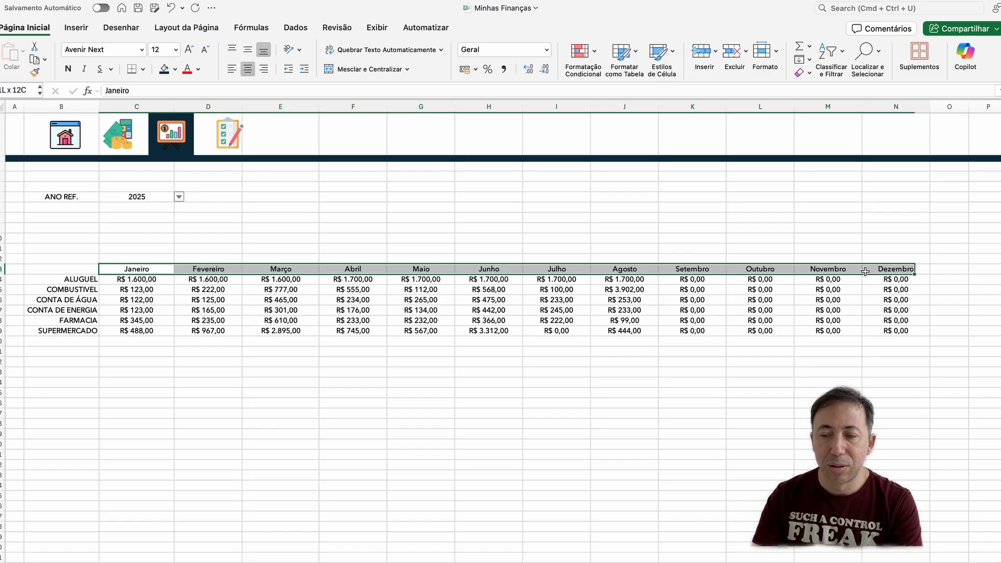
click(67, 69)
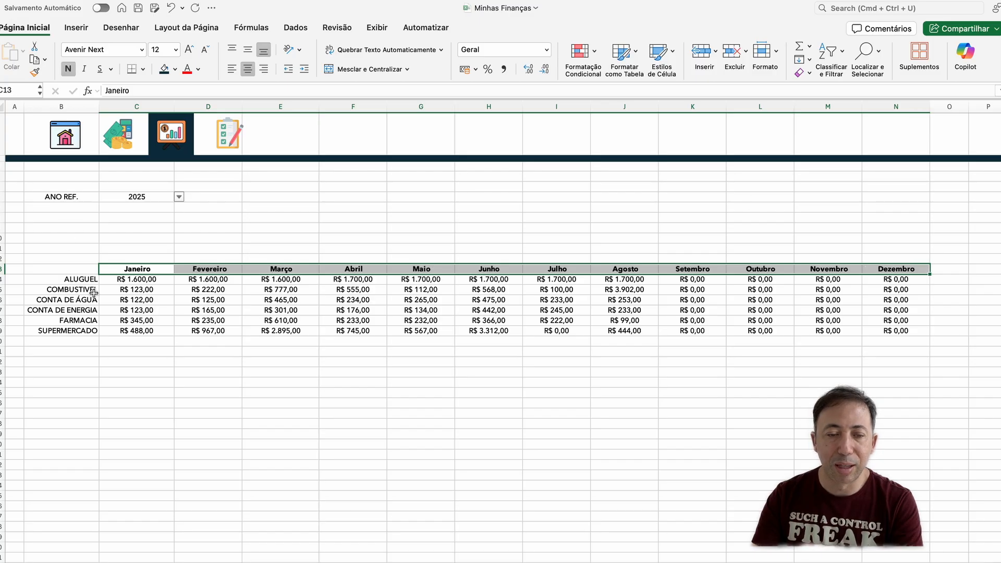
drag(85, 281, 78, 333)
click(68, 69)
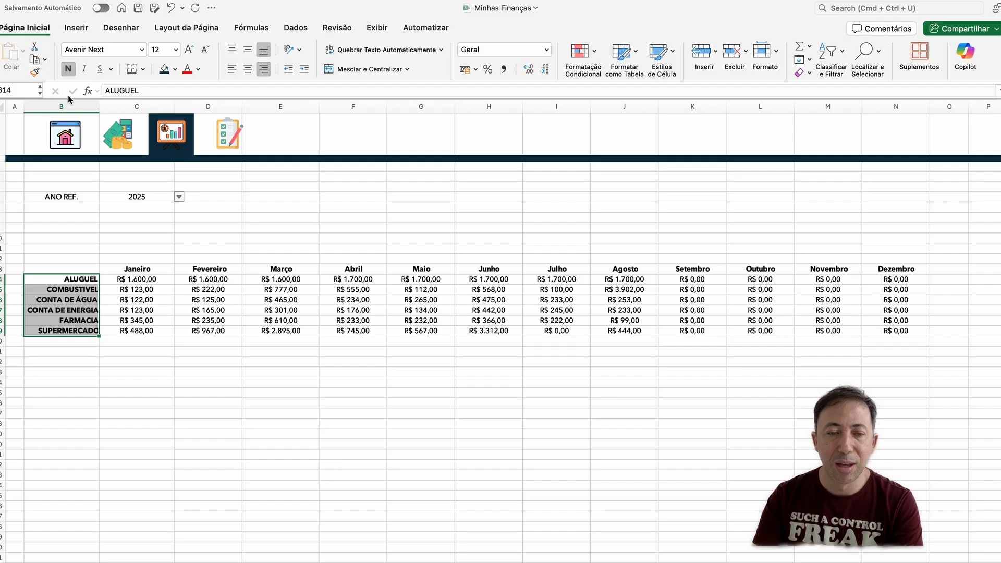
click(73, 197)
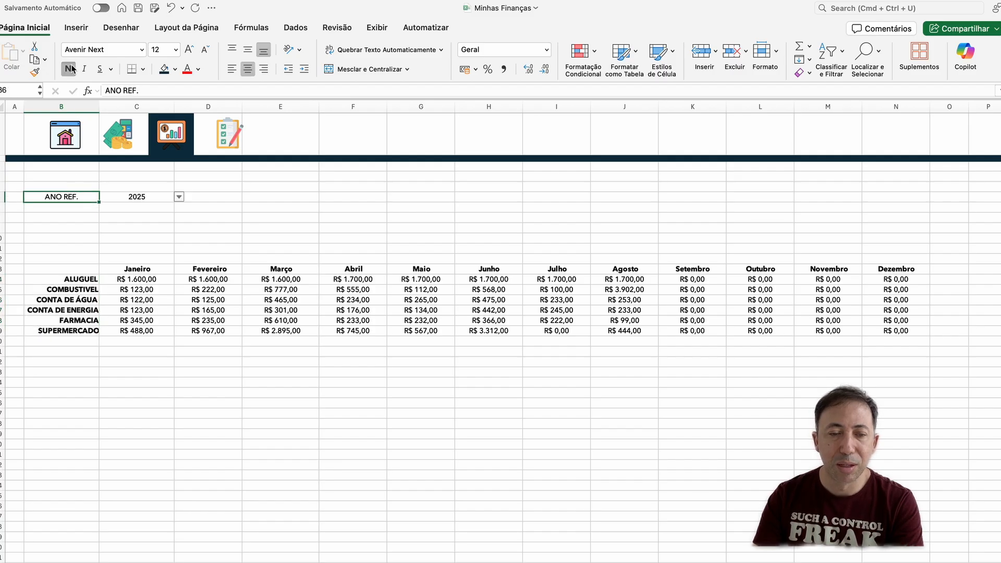
click(68, 69)
click(352, 216)
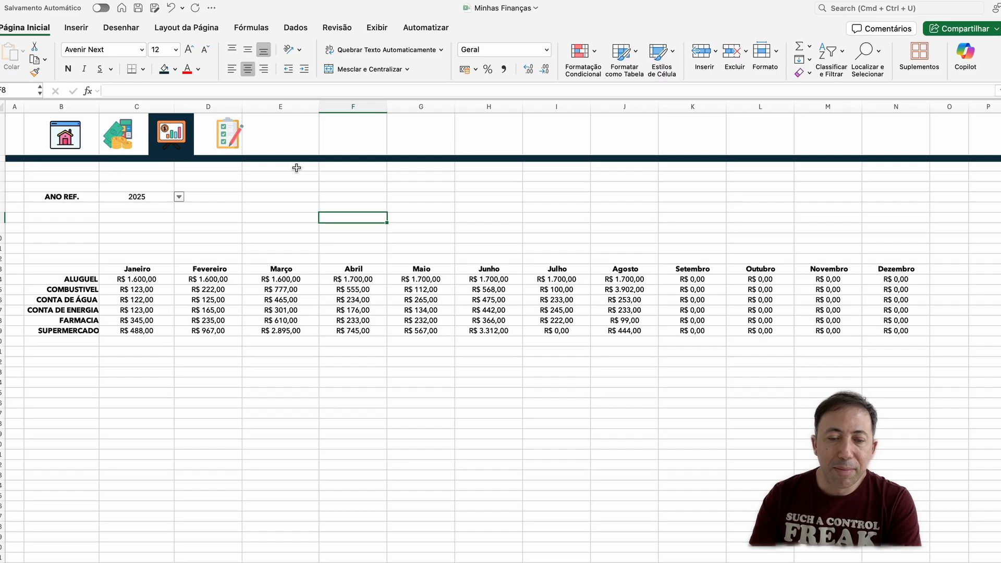
Step: Total Janeiro in C20 with =SOMA(C14:C19) and fill the sum across to the Dezembro column
click(282, 197)
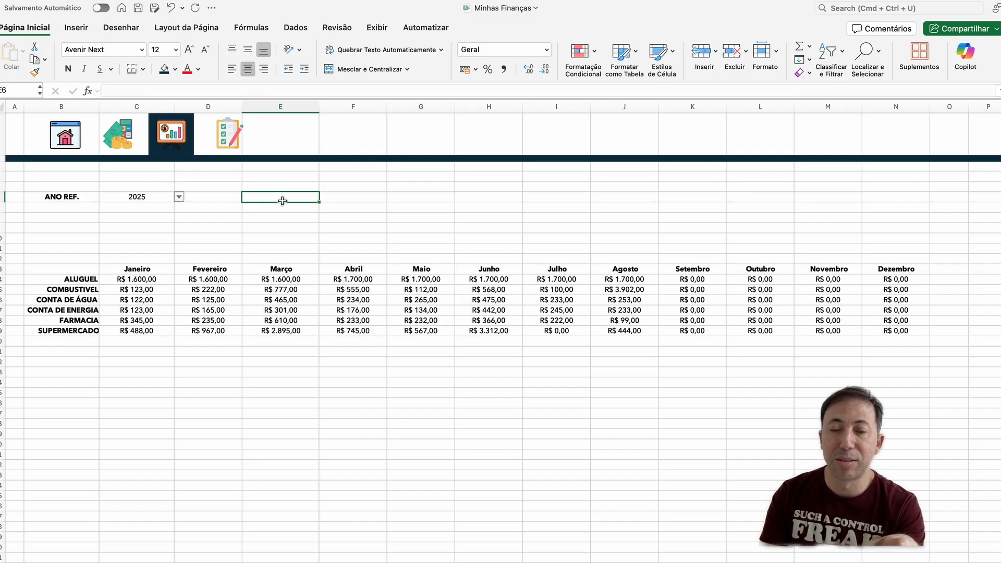
click(133, 341)
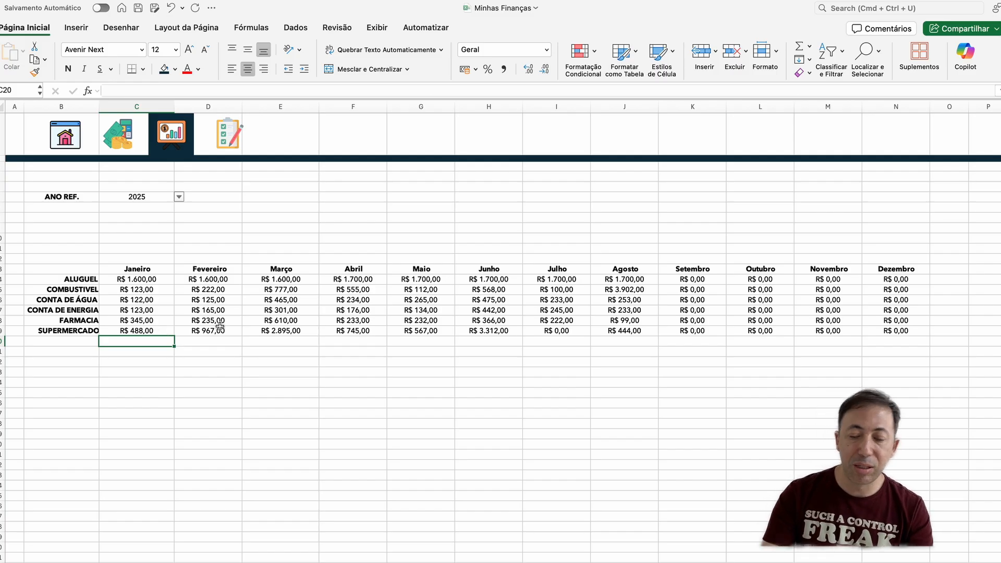
text(=SOMA)
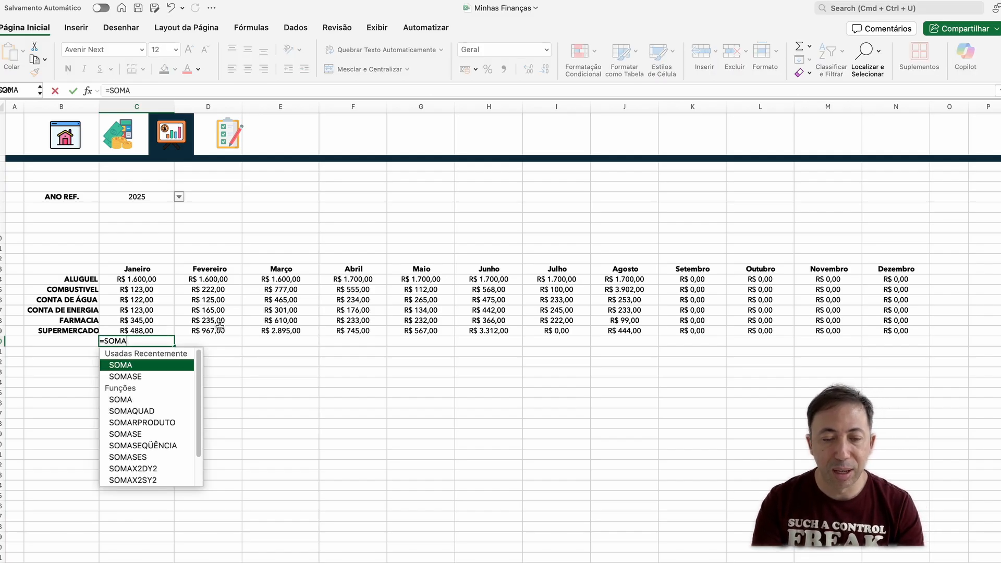
text(()
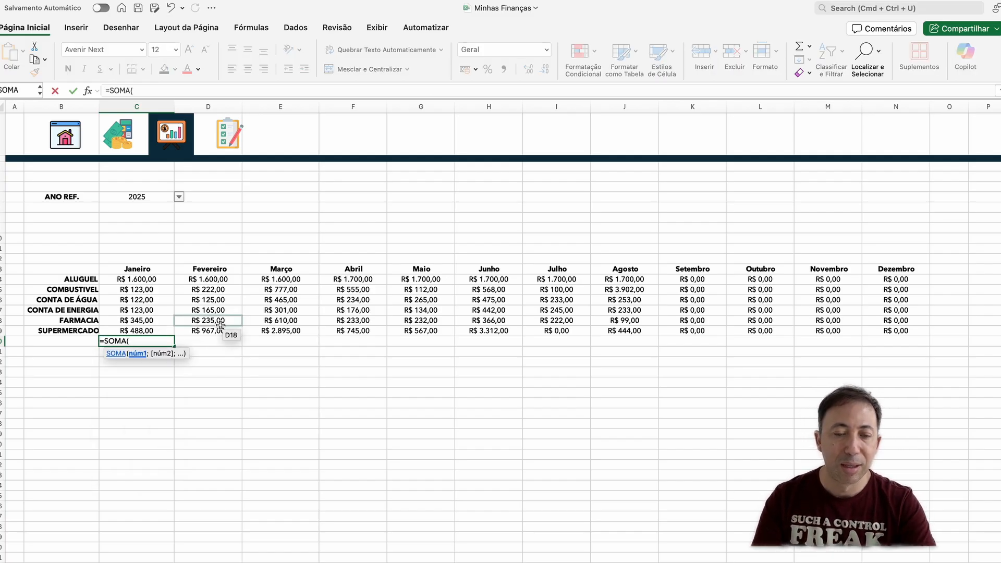
drag(156, 279, 155, 331)
key(Return)
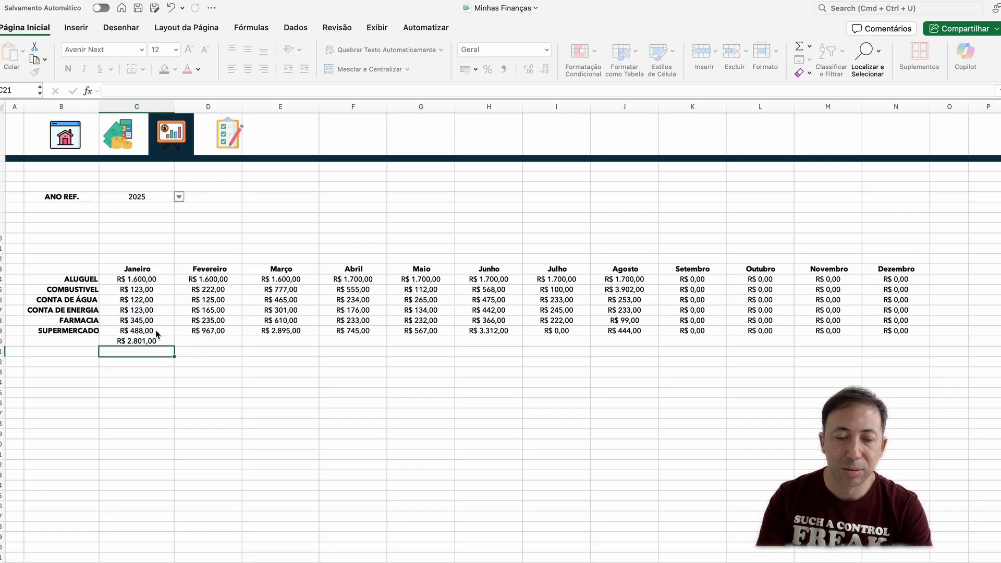
click(161, 342)
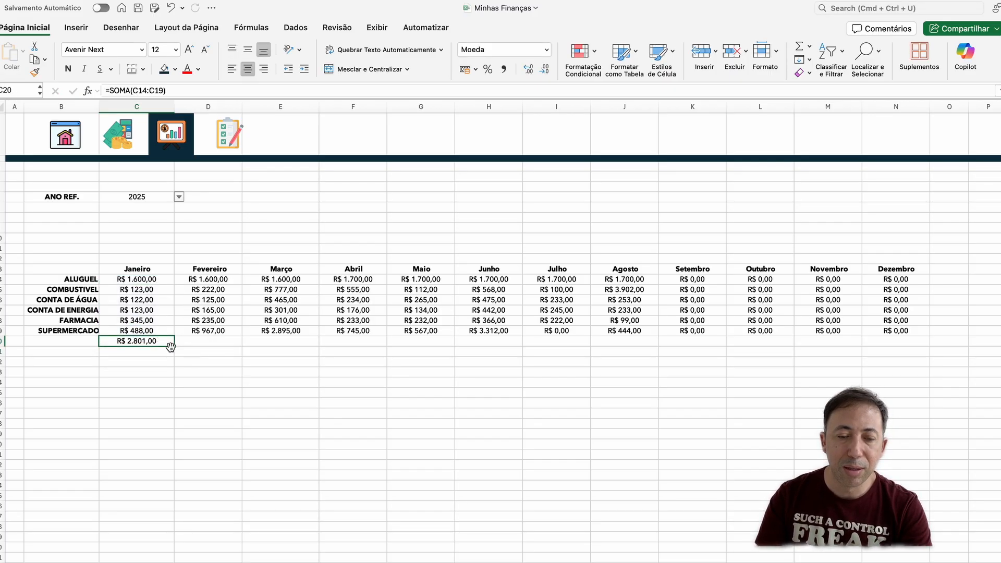
drag(174, 346, 914, 353)
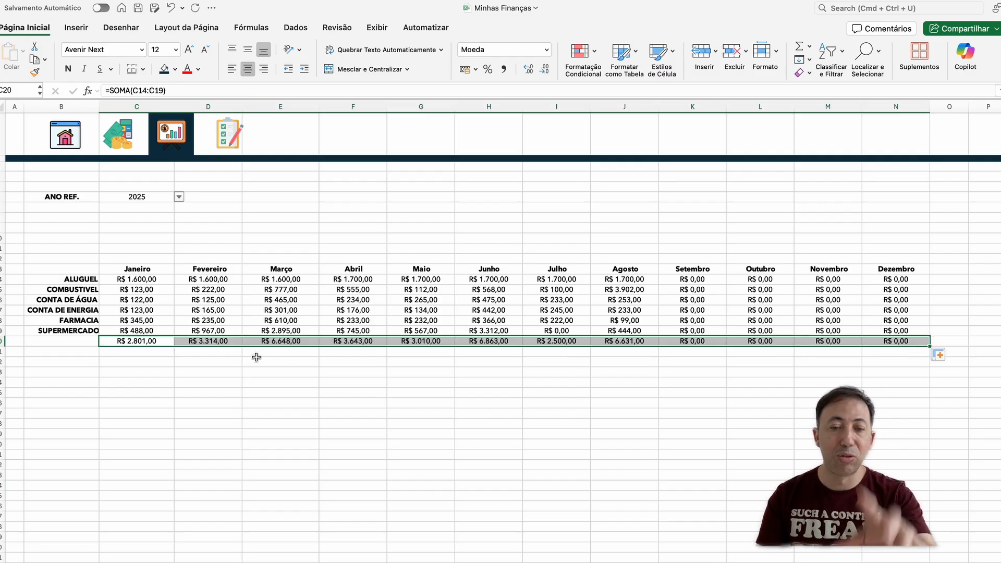
Step: Format the monthly totals in C20:N20 as bold, with a light grey fill and font size 14
click(67, 71)
click(176, 69)
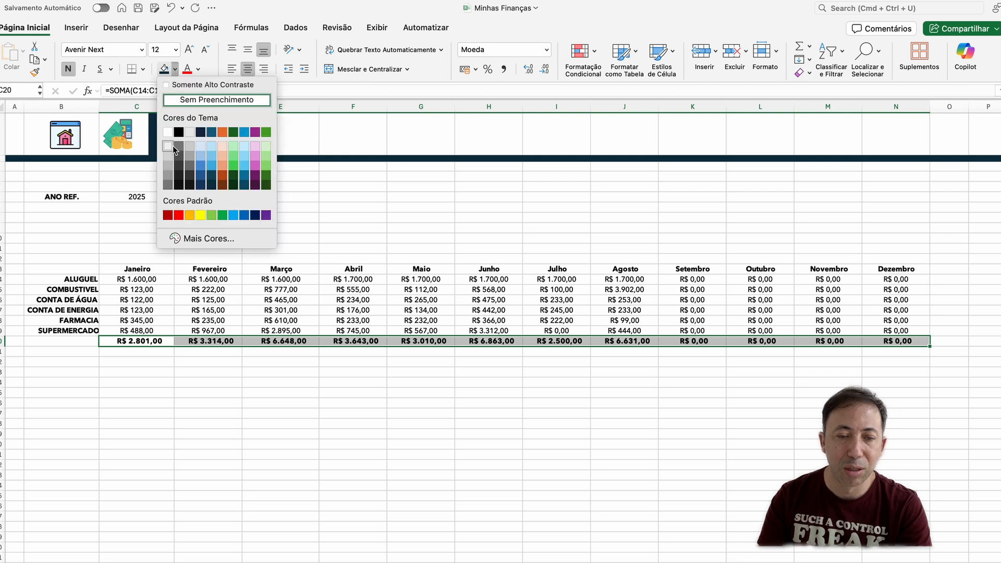
click(168, 148)
click(134, 414)
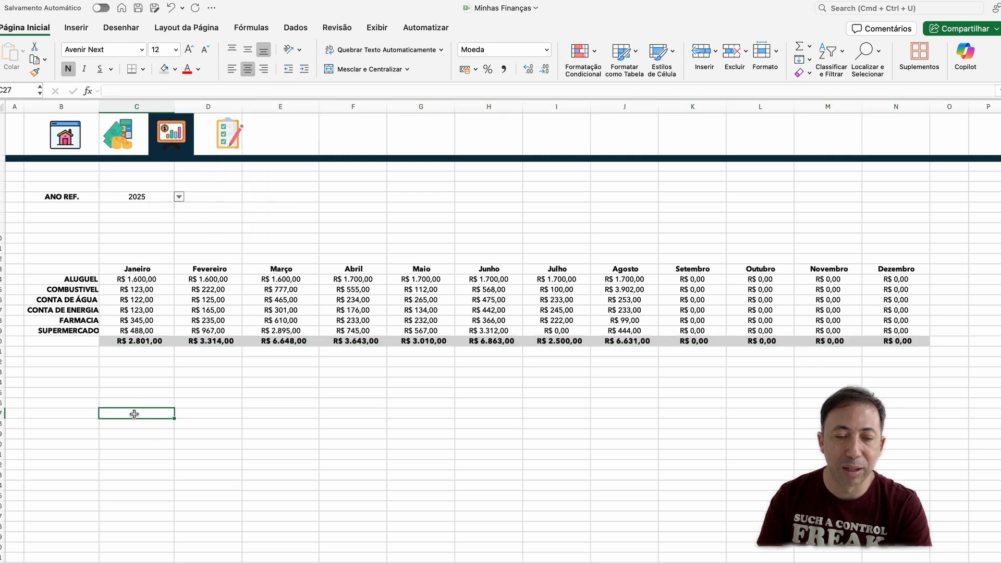
drag(122, 342, 865, 332)
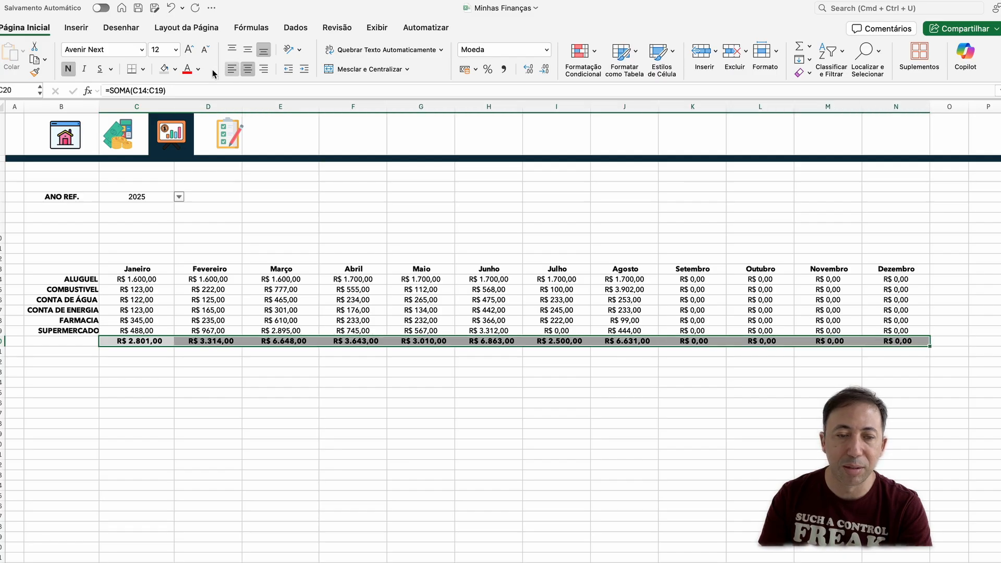
click(189, 51)
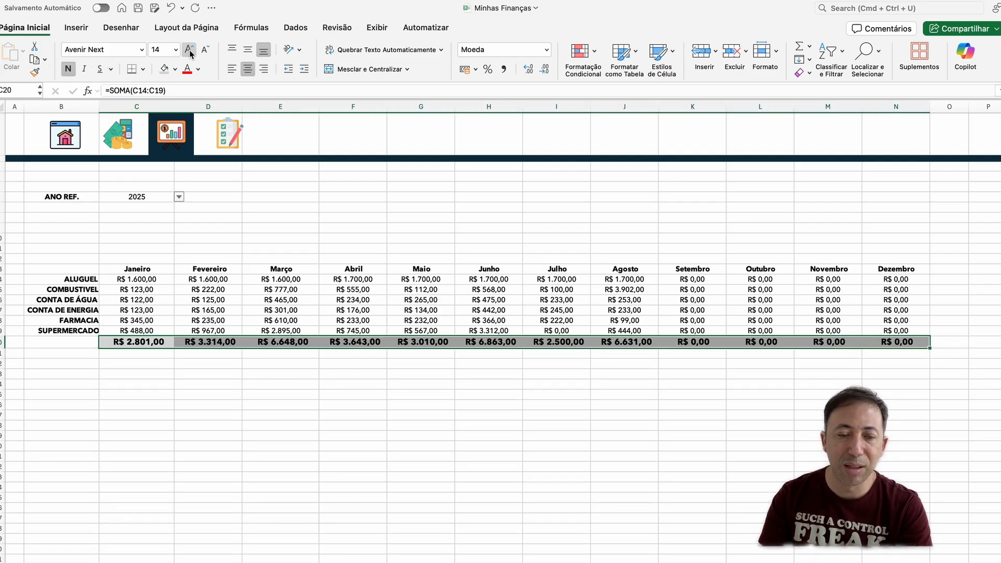
Step: Give the month headers in C13:N13 the same light grey fill and set their font size to 14
drag(646, 264, 851, 260)
drag(855, 261, 118, 270)
click(879, 269)
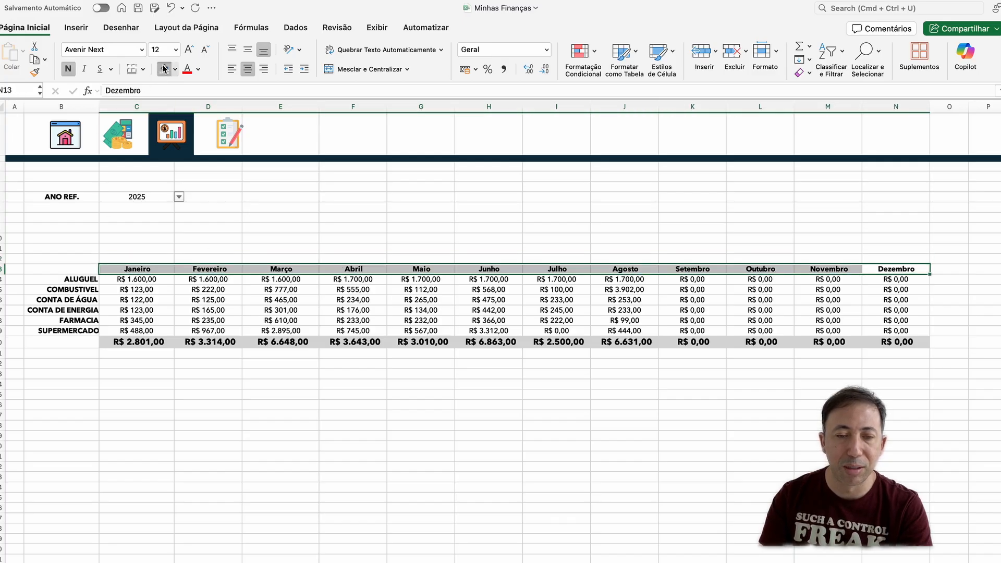
click(189, 51)
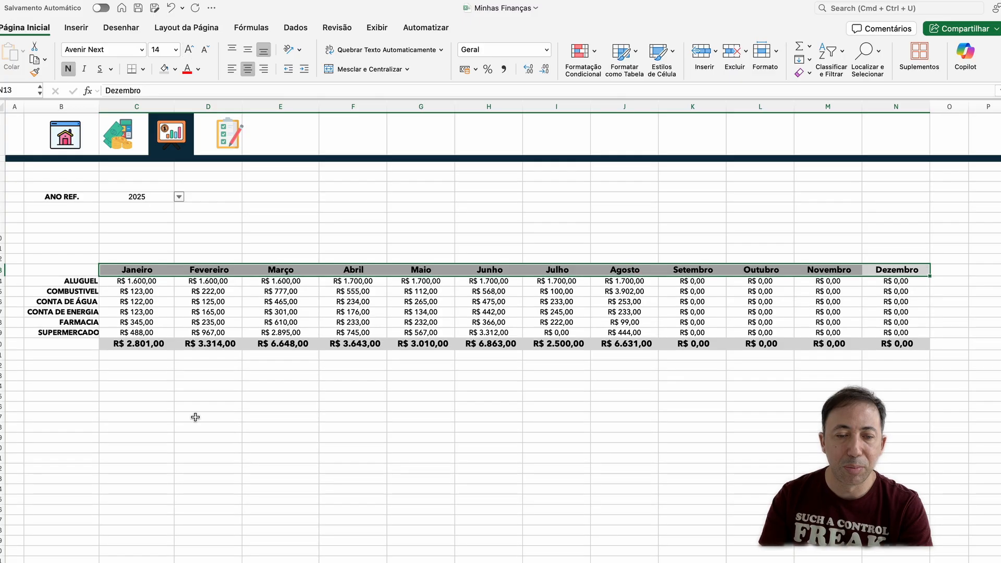
Step: Add the label MES REF. in cell B7, directly below the ANO REF. label
click(195, 407)
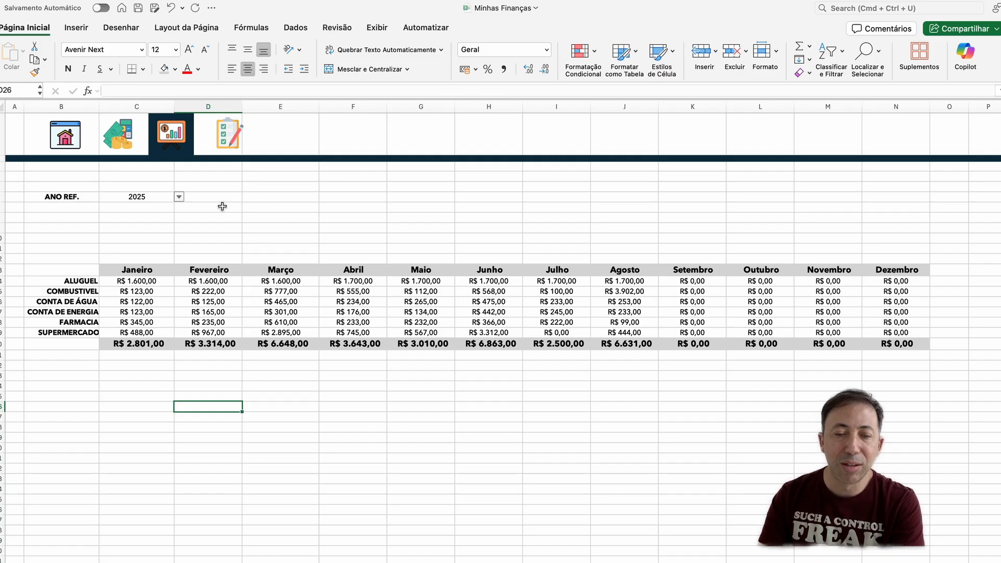
click(77, 206)
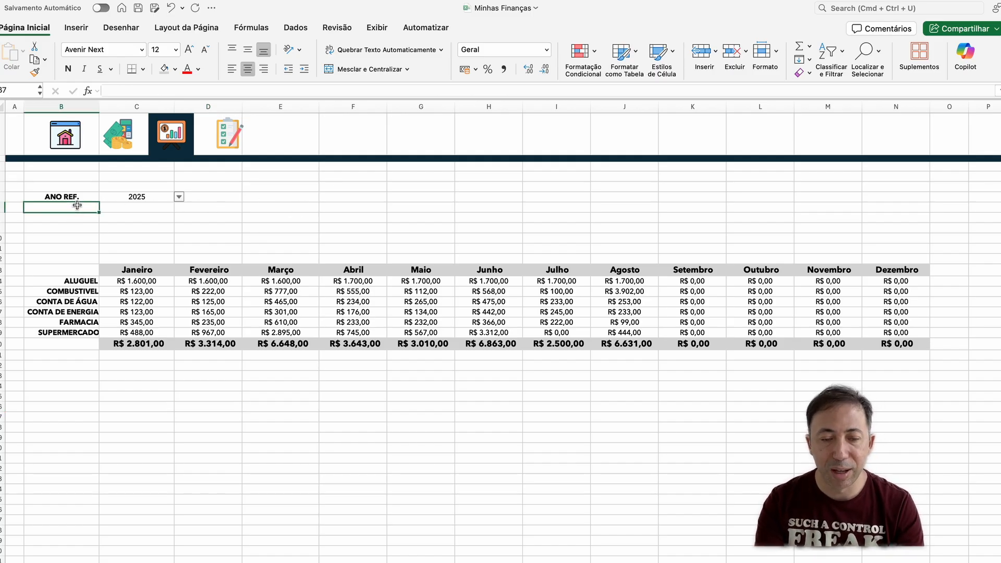
key(Up)
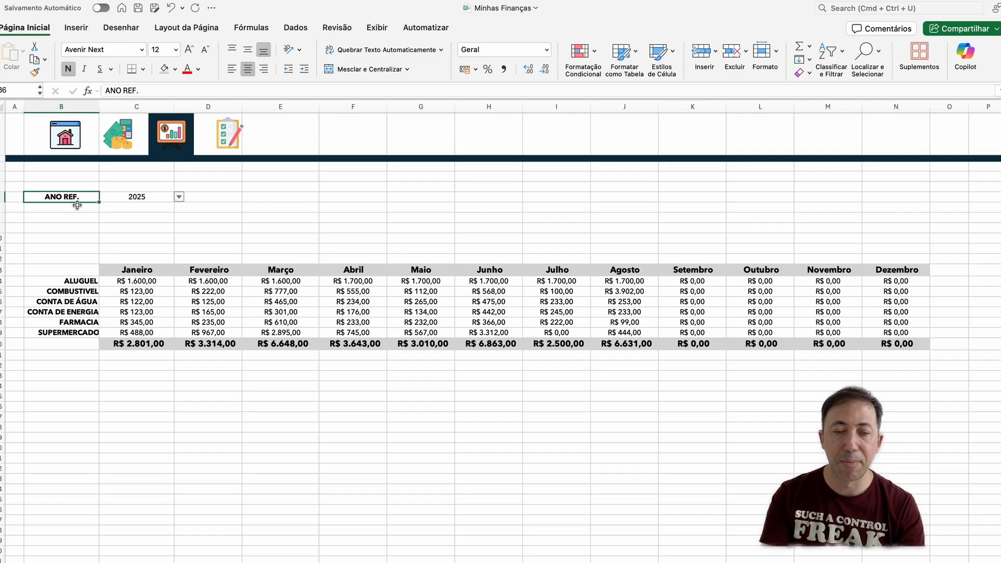
key(Down)
text(MES)
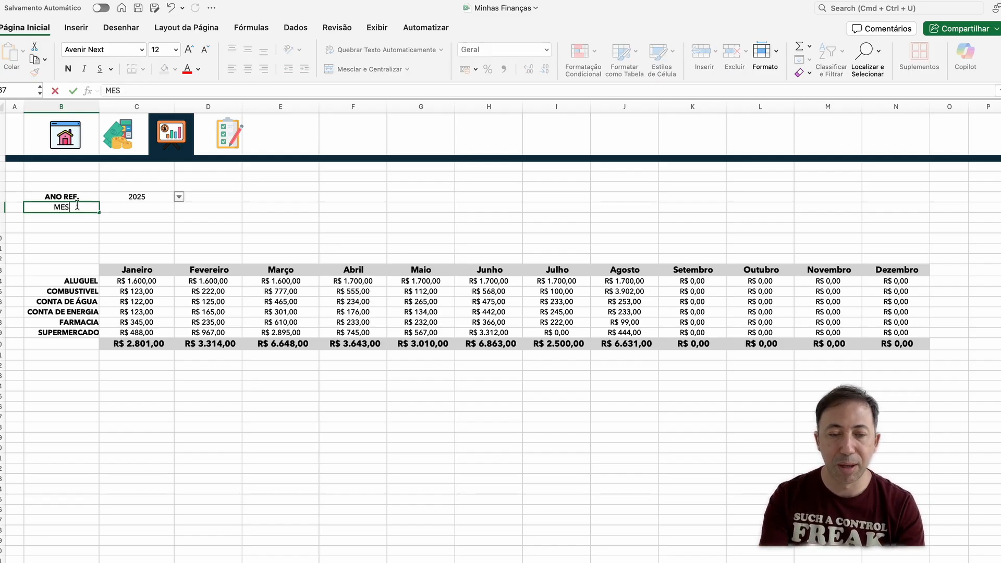
text( REF.)
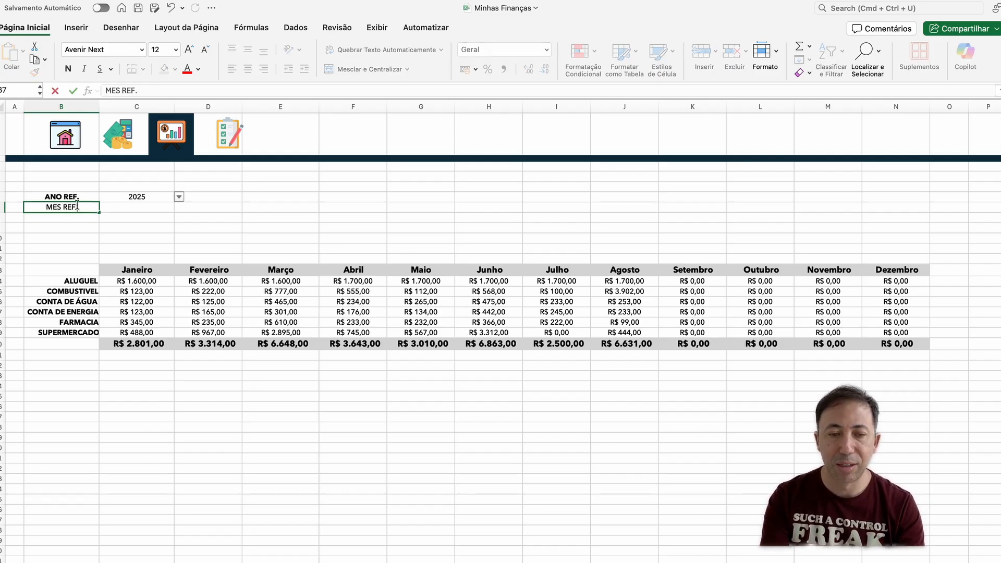
key(Tab)
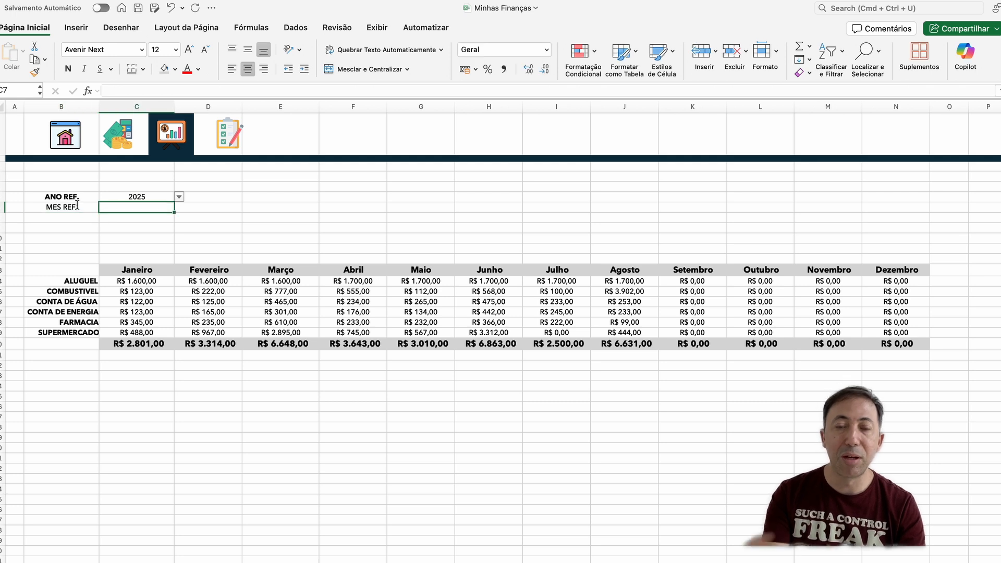